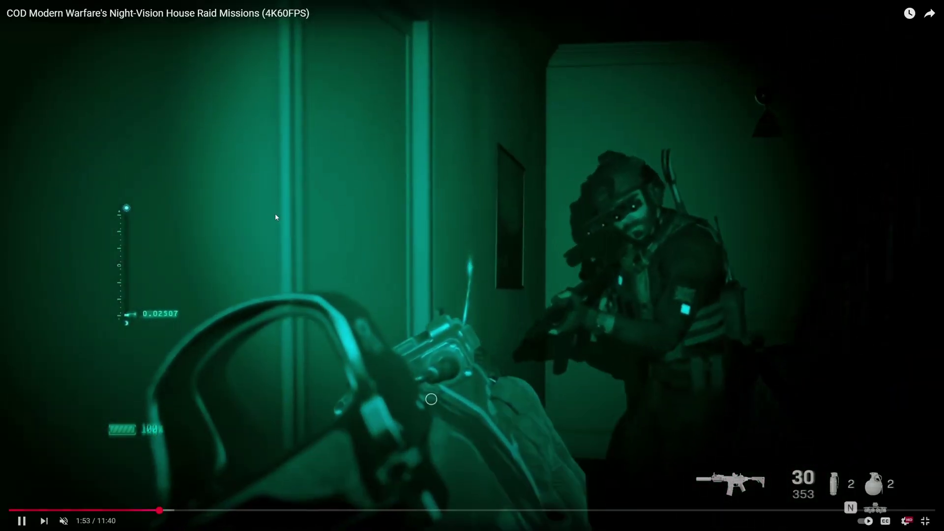
Examine the night-vision reference clip and preview the game's binocular view and night-vision toggle in the dark corridor.
click(276, 217)
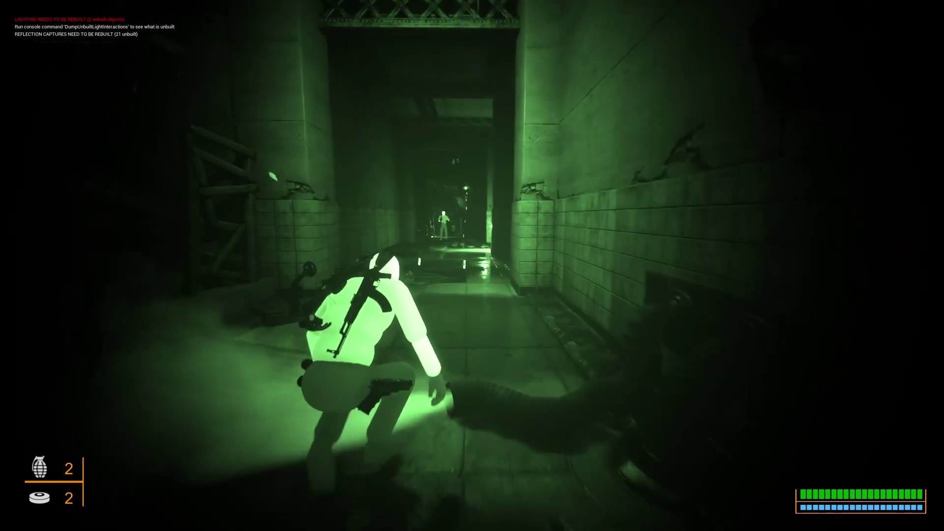
key(b)
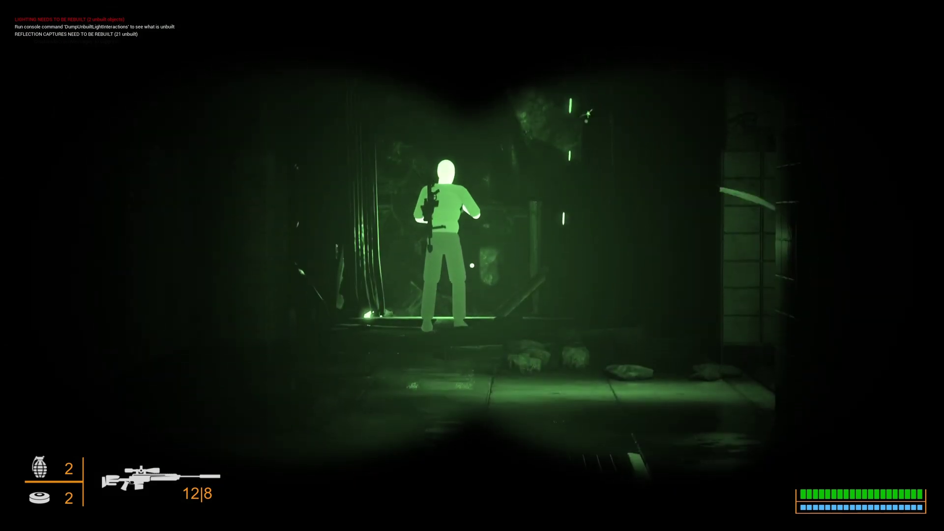
key(n)
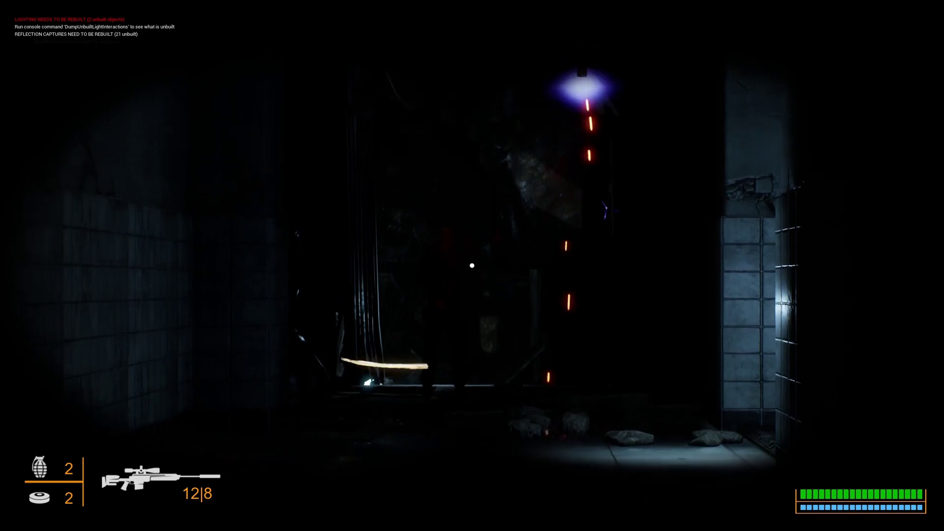
scroll(472, 266, down, 1)
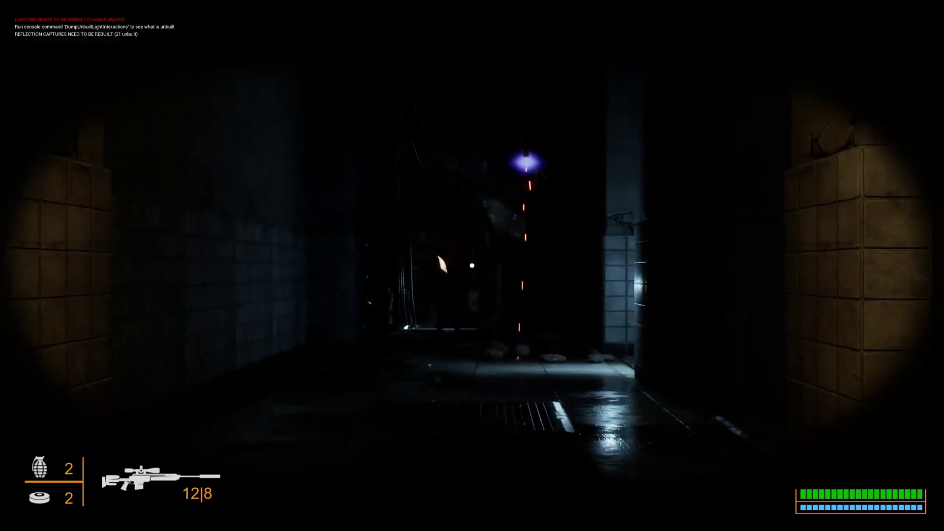
key(n)
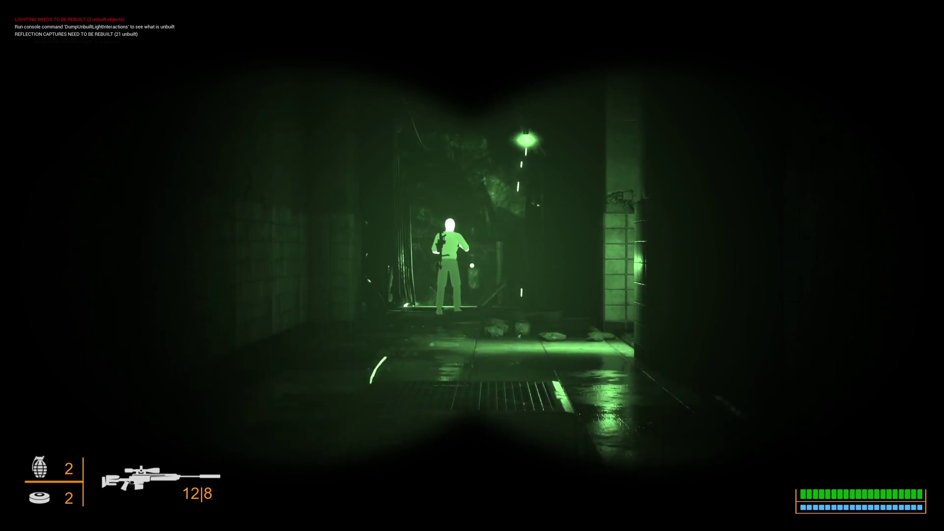
key(n)
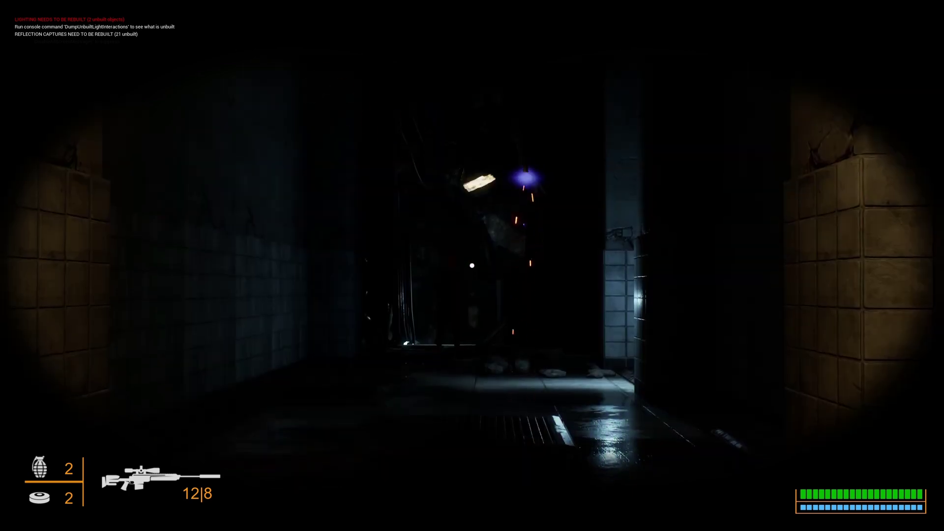
key(b)
key(w)
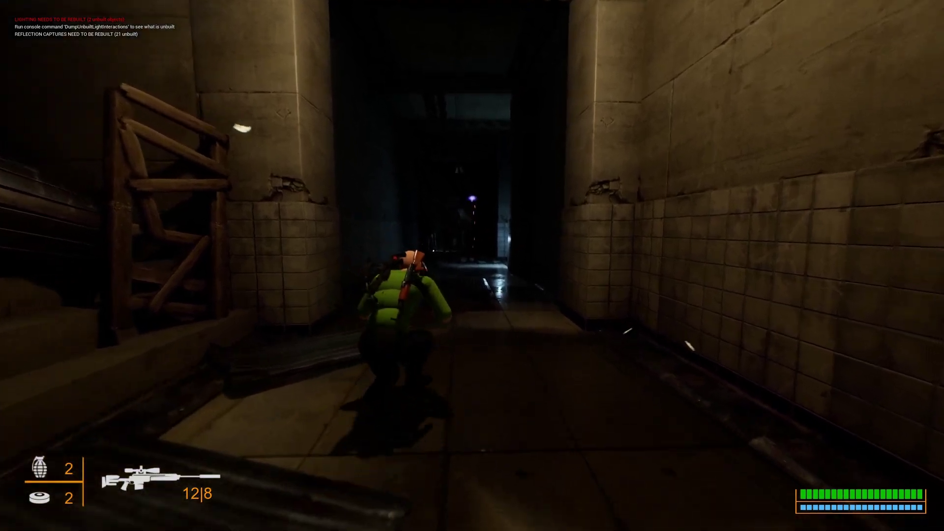
key(n)
key(n)
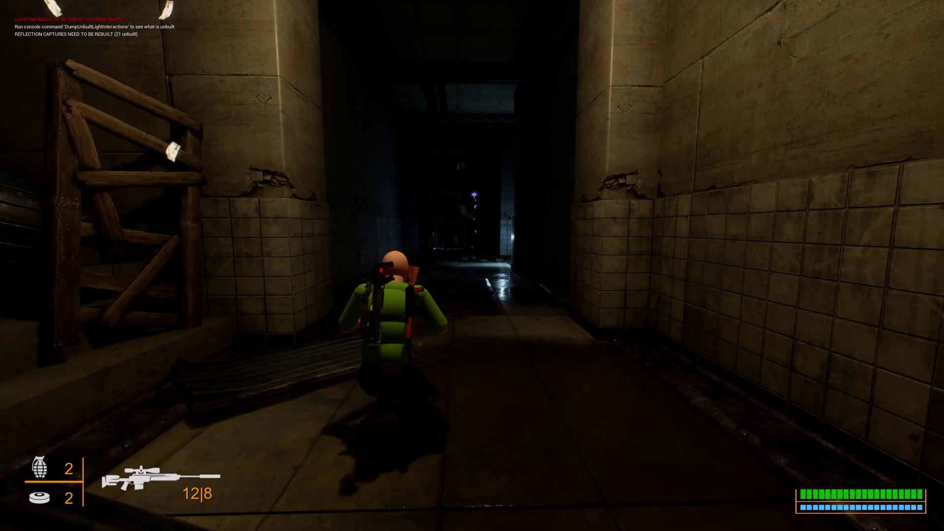
key(n)
key(n)
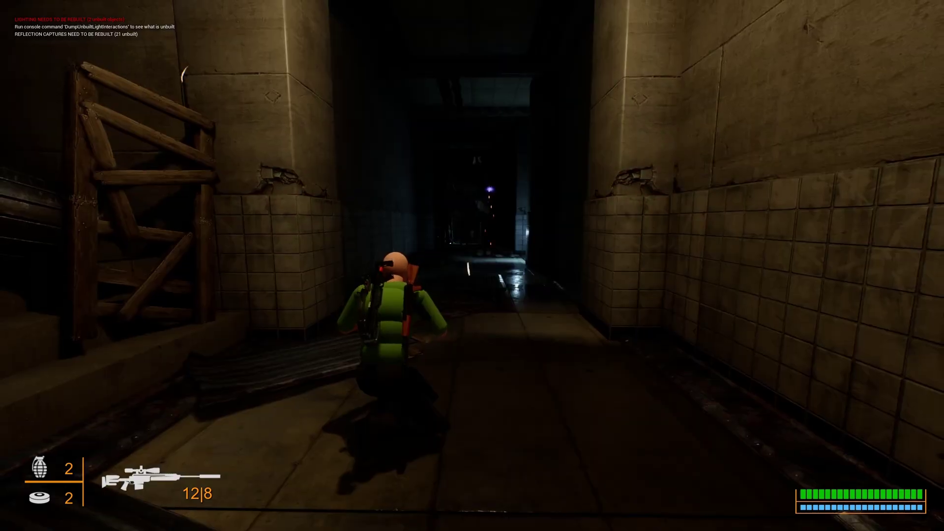
key(w)
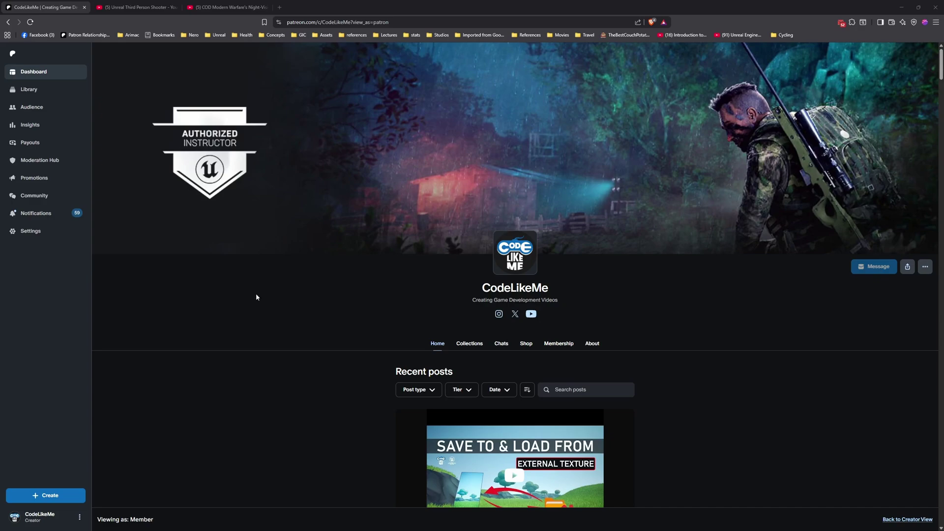
Look through the CodeLikeMe Patreon posts and the Unreal Third Person Shooter playlist on YouTube in the browser.
scroll(515, 275, down, 3)
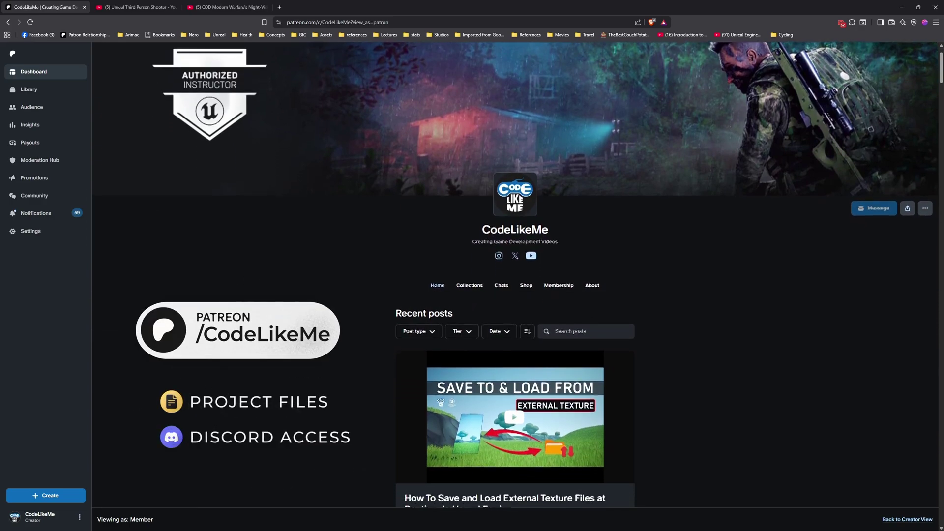
scroll(515, 266, down, 2)
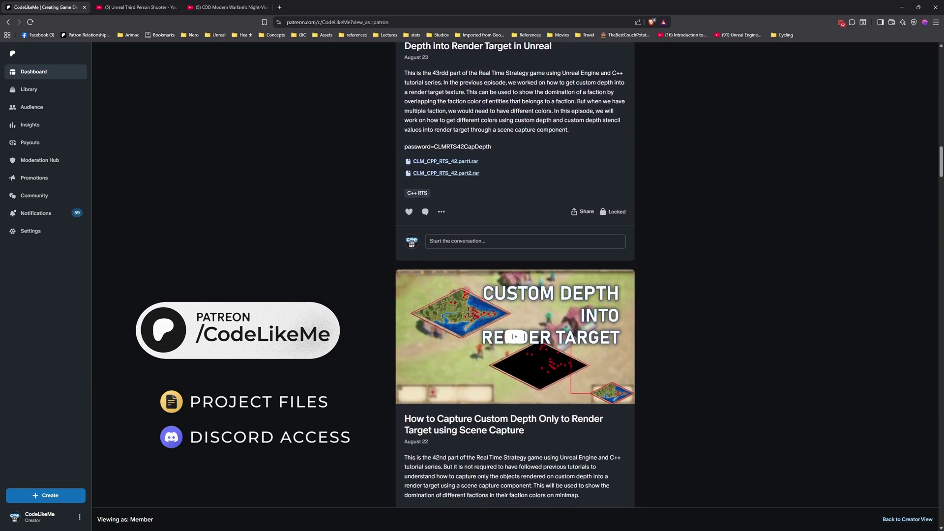
scroll(515, 275, down, 15)
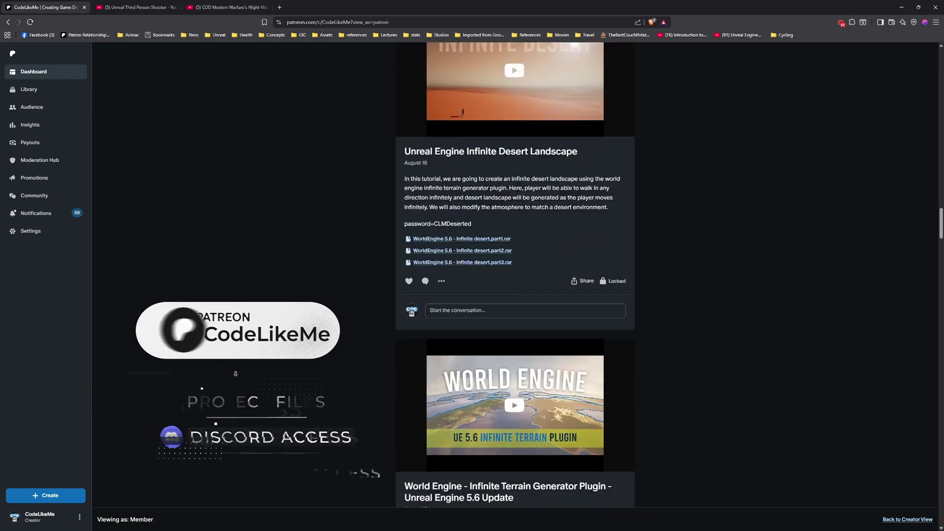
click(156, 7)
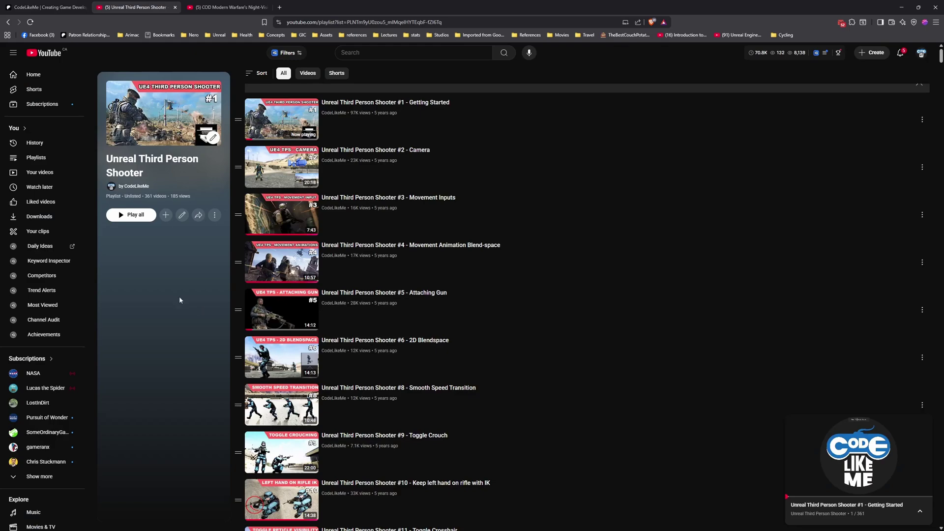
scroll(190, 318, down, 4)
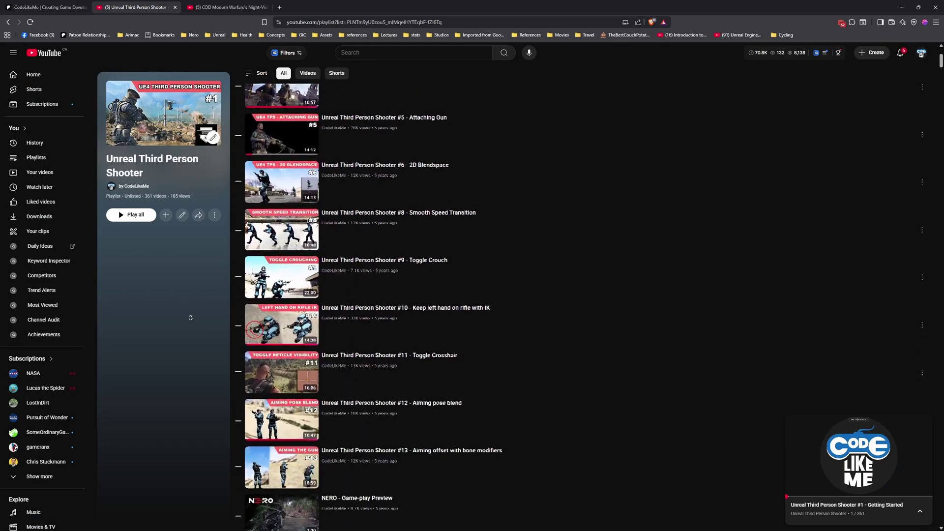
scroll(190, 318, down, 5)
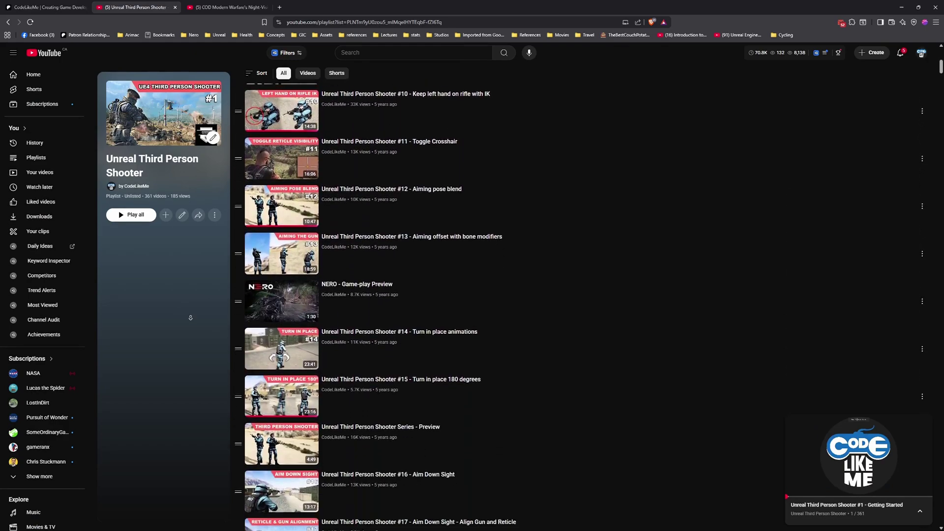
scroll(191, 317, down, 5)
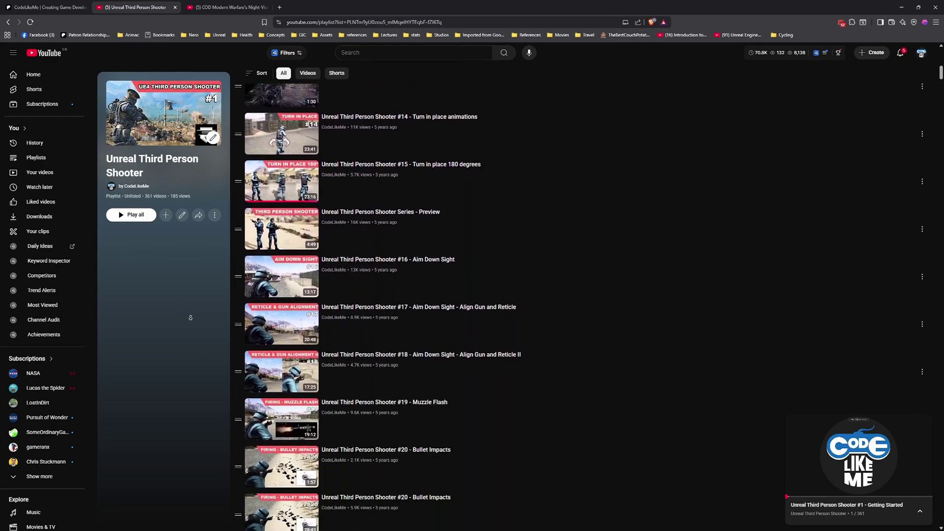
scroll(190, 317, down, 5)
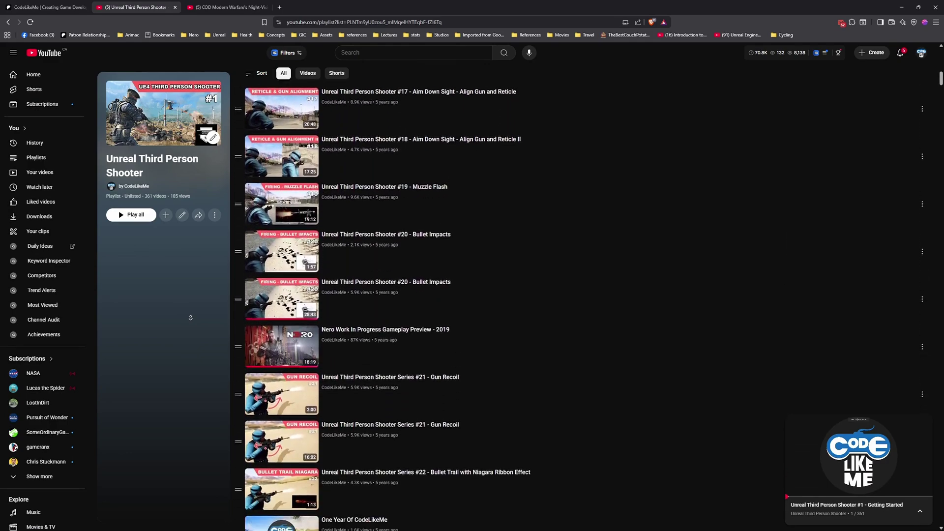
scroll(190, 318, down, 20)
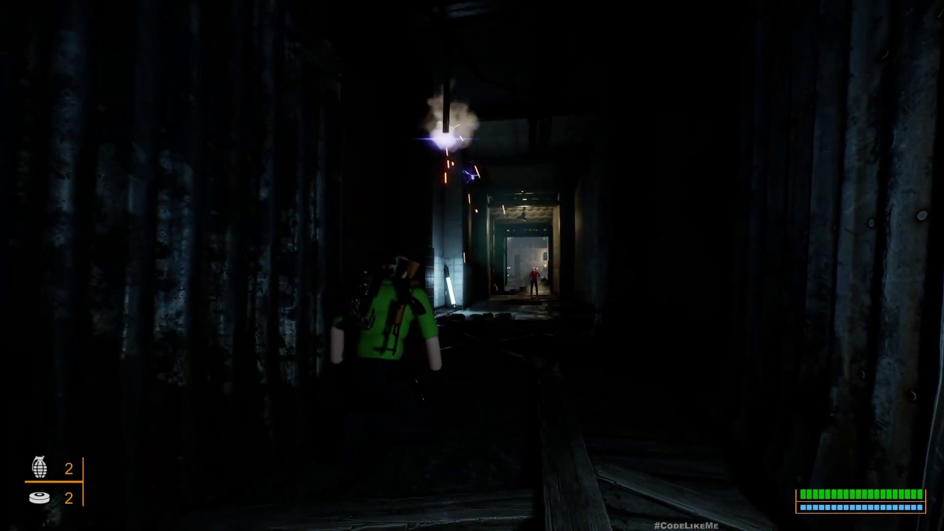
Play-test the dark corridor of the level in Unreal Editor, aiming the rifle at the enemy, and restore the full editor layout.
key(w)
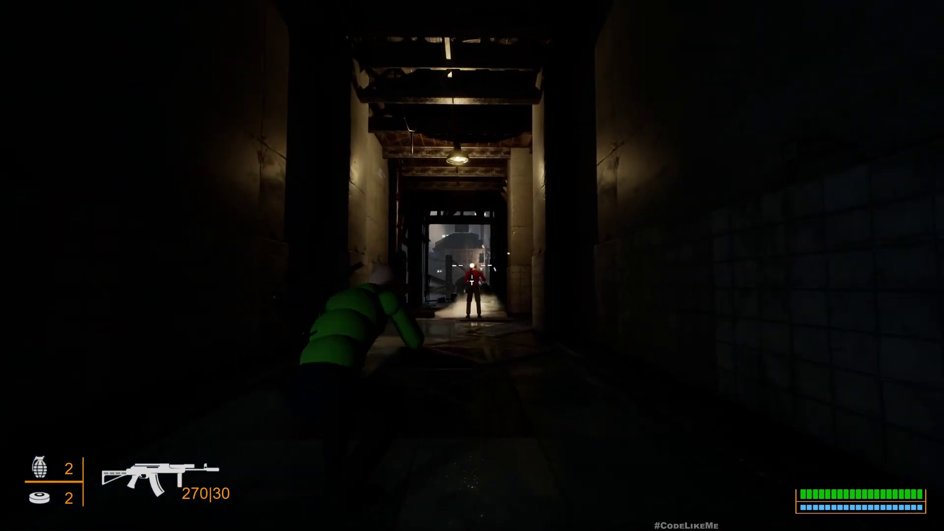
key(w)
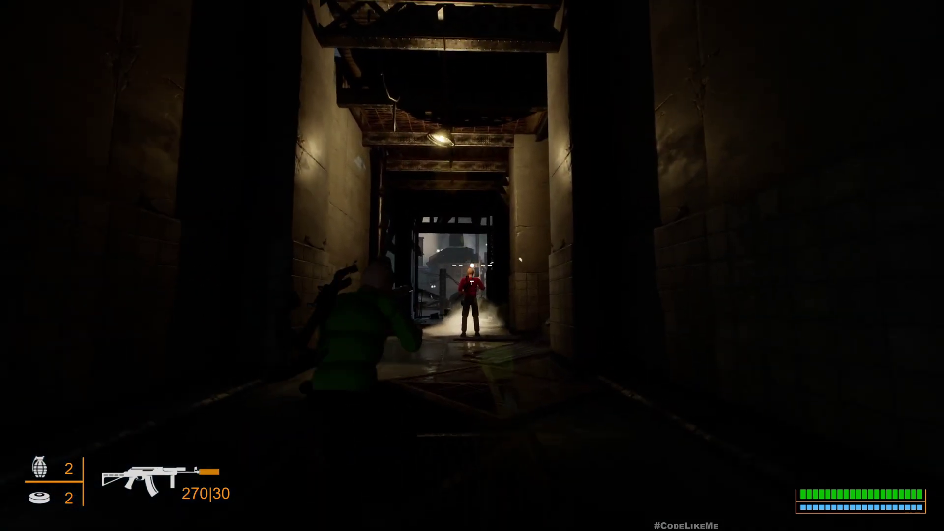
click(472, 265)
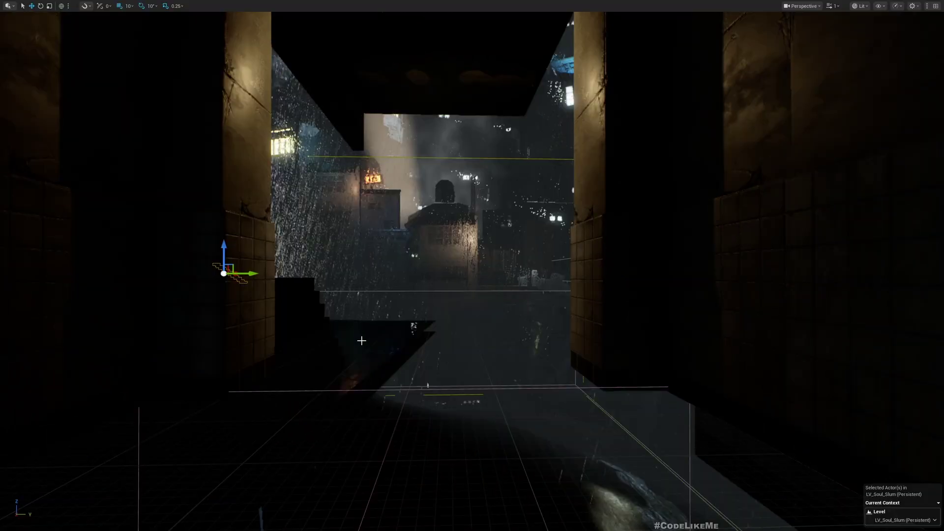
key(F11)
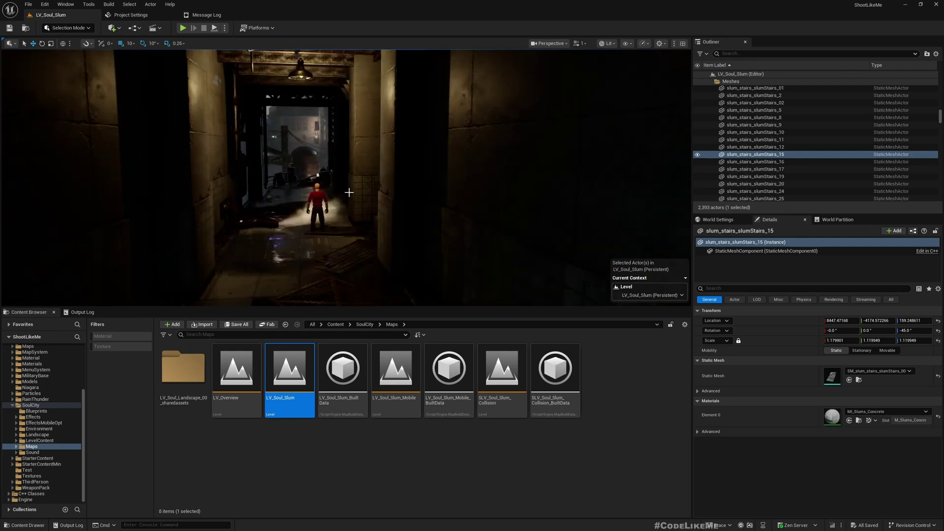
Create a new material named M_PP_NightVision in the project's Materials/PostProcess folder.
click(30, 363)
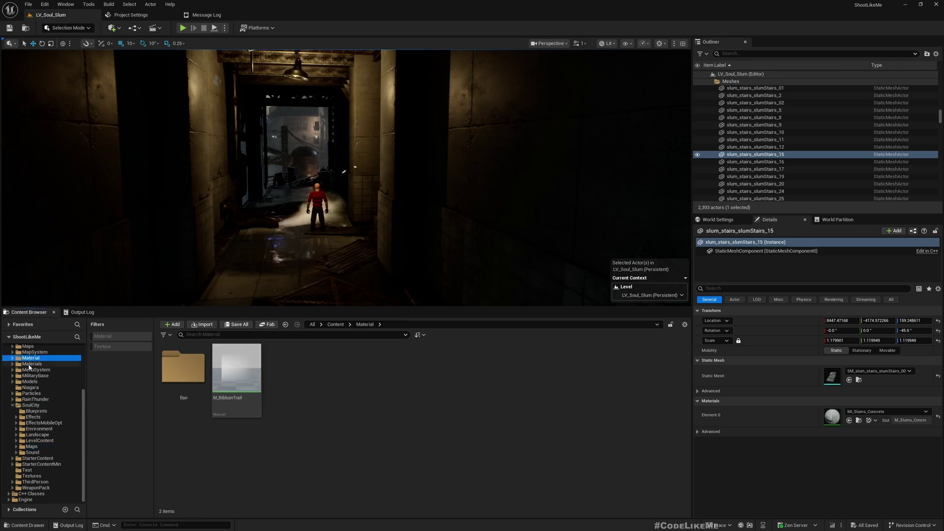
double_click(543, 370)
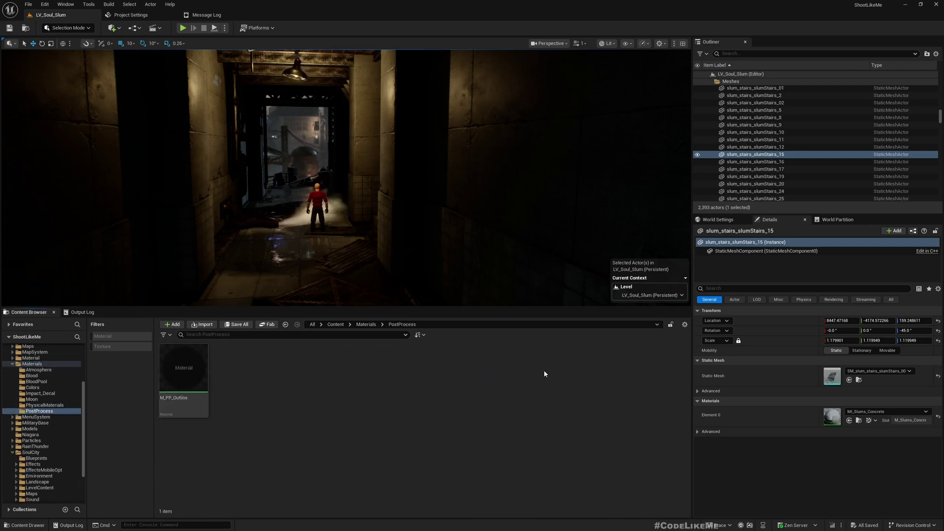
right_click(243, 378)
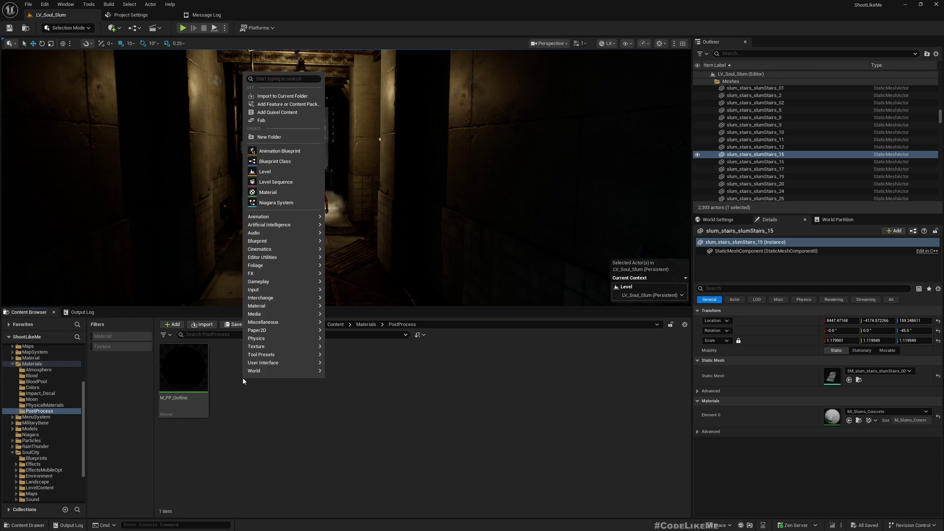
click(268, 192)
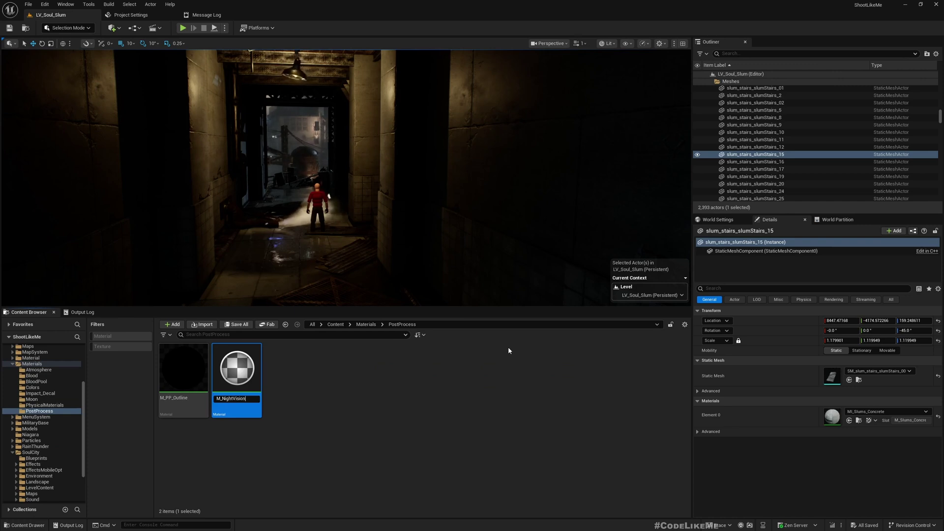
key(Return)
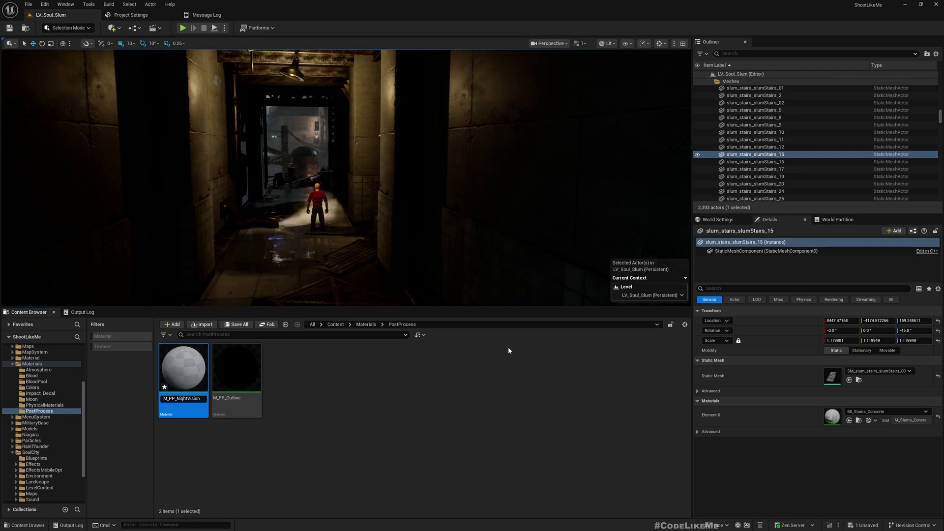
key(Return)
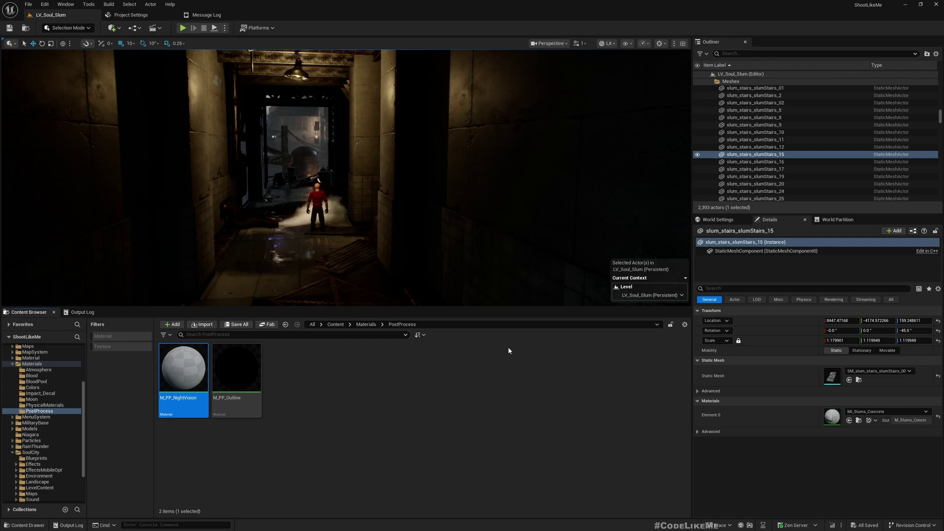
Dock the M_PP_NightVision material editor in the main window and close the document tabs to its left.
drag(0, 239, 328, 15)
right_click(328, 15)
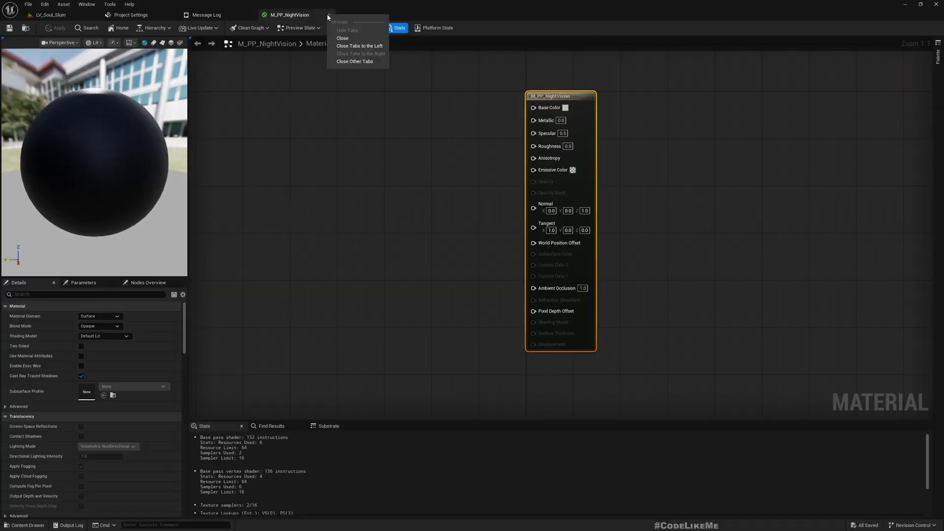
right_click(282, 16)
click(315, 48)
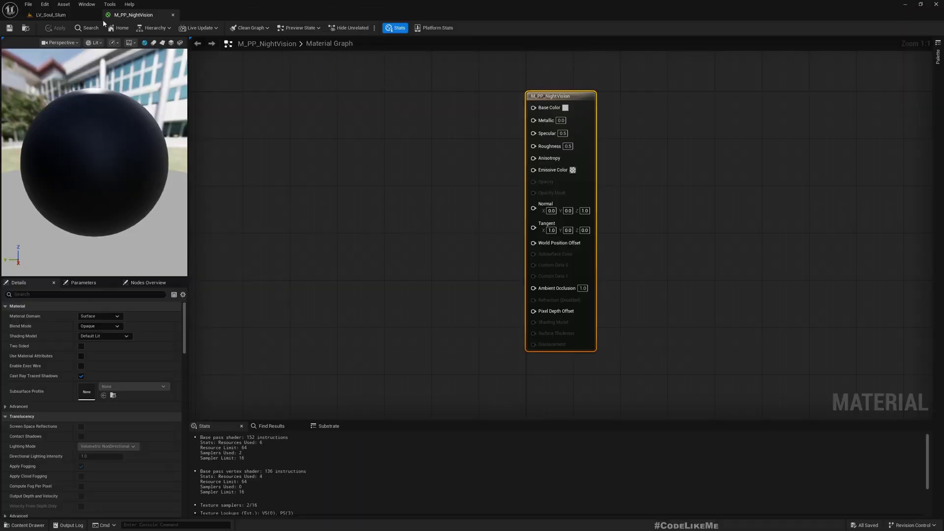
Set the M_PP_NightVision material's domain to Post Process and add a SceneTexture node to its graph.
click(98, 315)
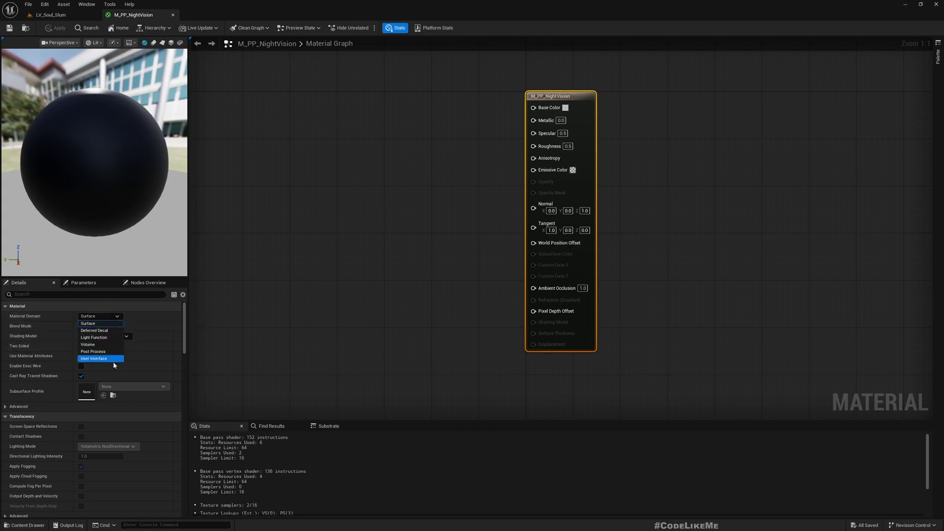
click(91, 351)
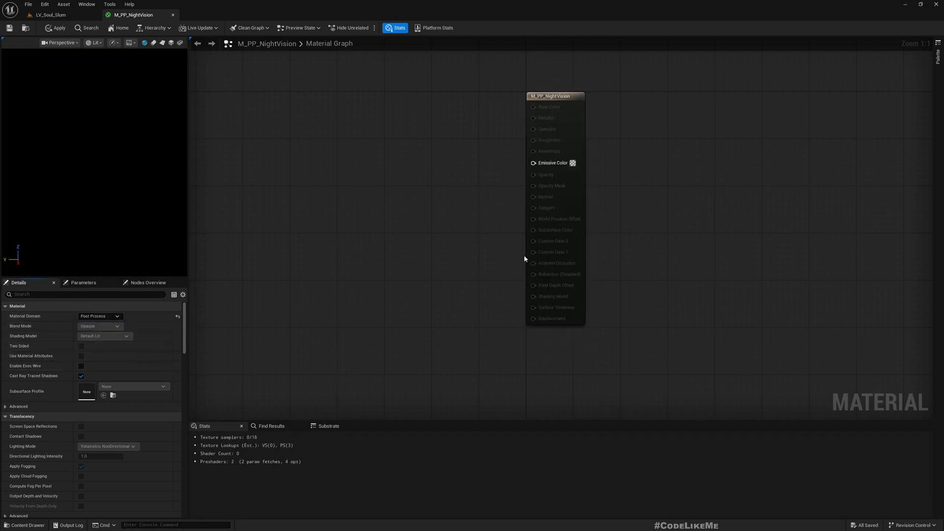
click(49, 14)
right_click(278, 135)
text(scenete)
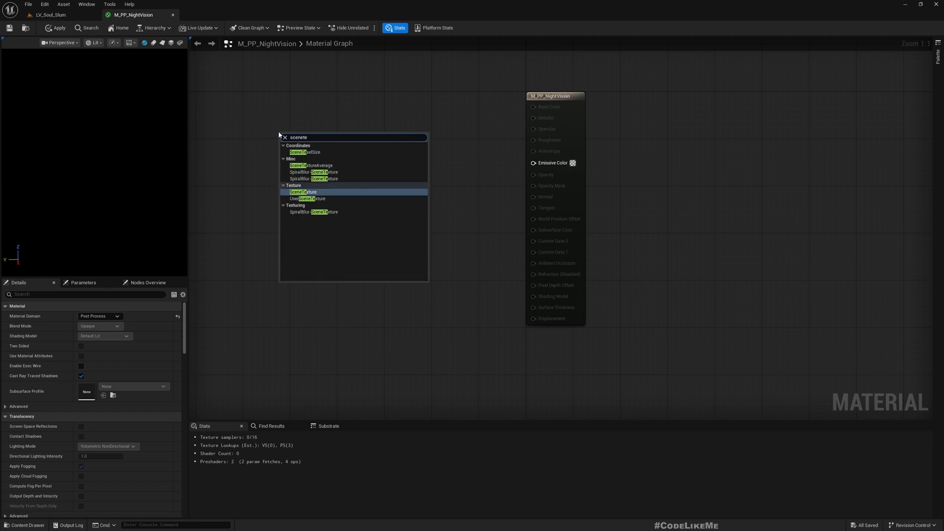
key(Return)
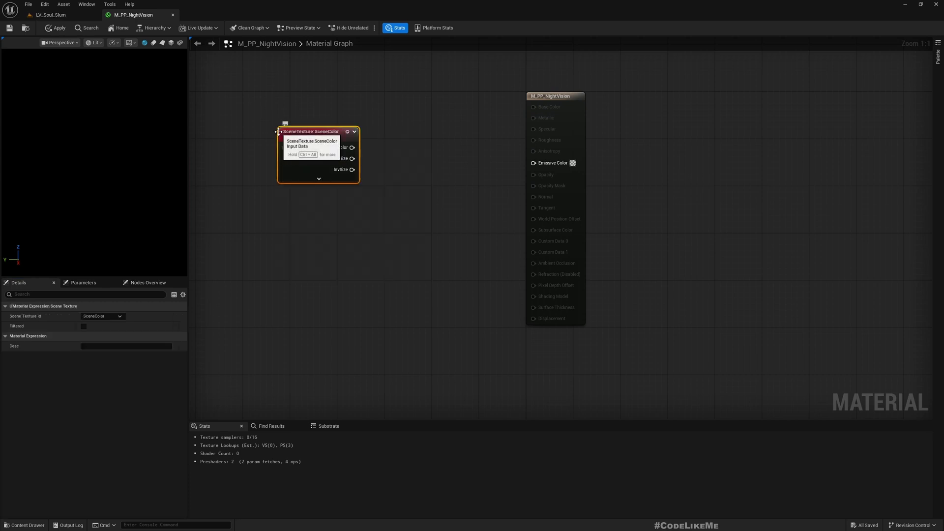
Set the SceneTexture node to PostProcessInput0, connect its Color output to Emissive Color, and apply the material.
click(101, 318)
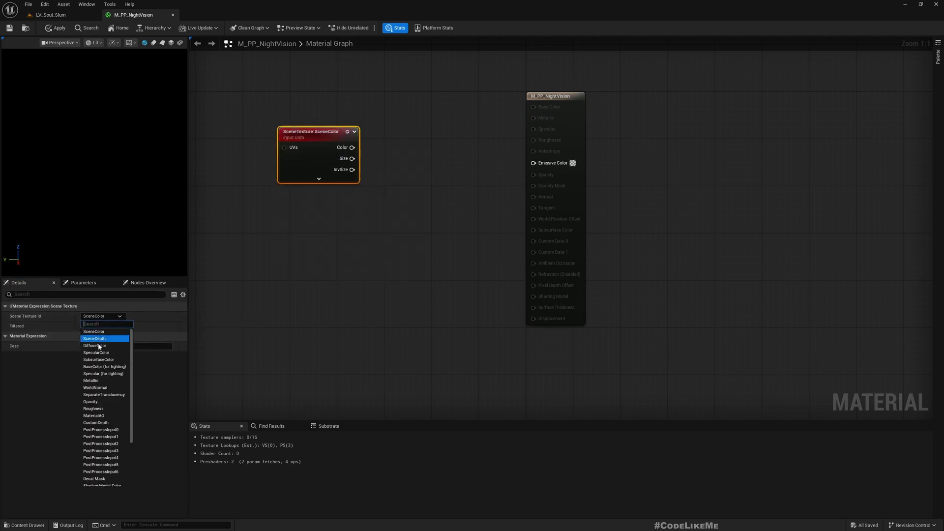
click(102, 430)
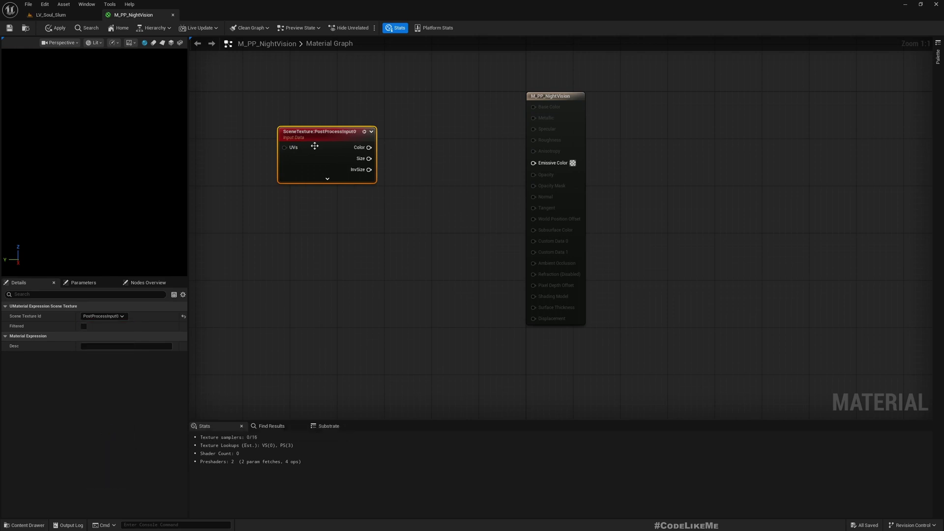
drag(315, 146, 250, 162)
drag(500, 158, 533, 162)
drag(244, 165, 244, 158)
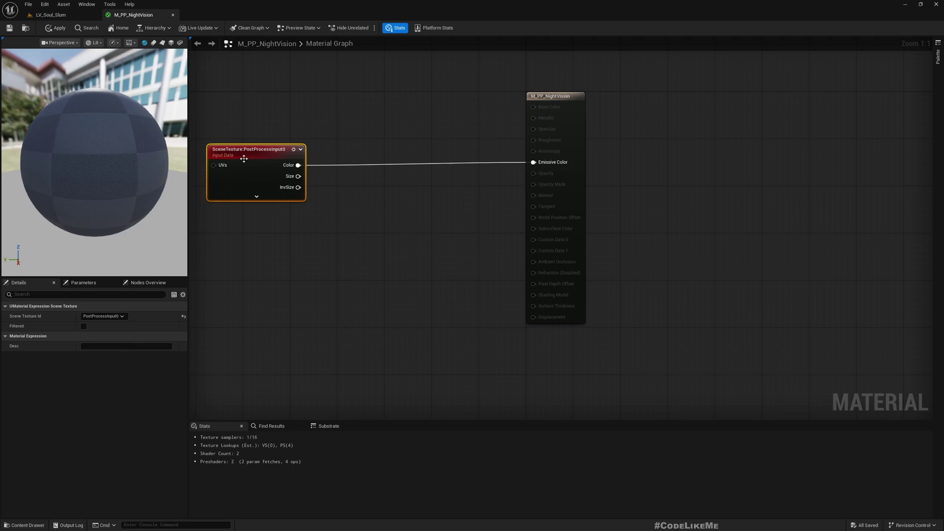
click(55, 27)
Find and select the PostProcessVolume in the LV_Soul_Slum level by filtering the actors with "postp".
click(43, 15)
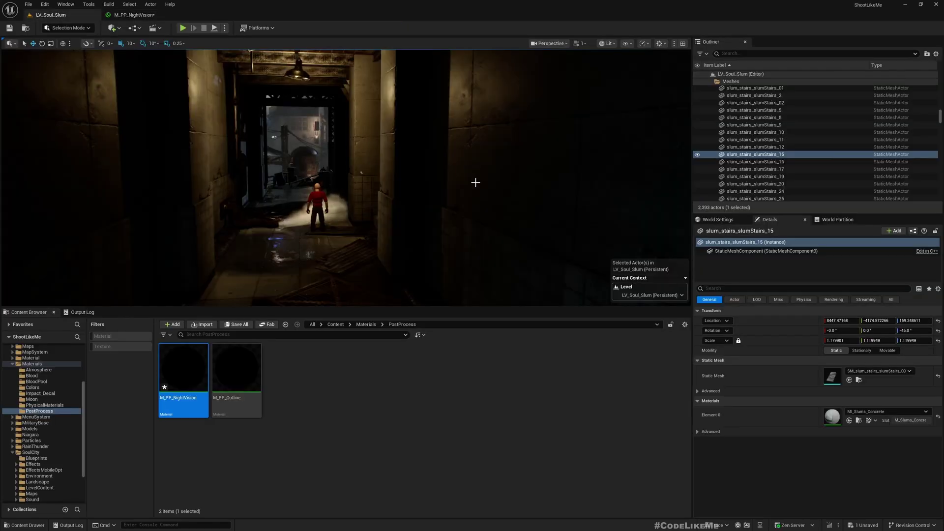
click(759, 54)
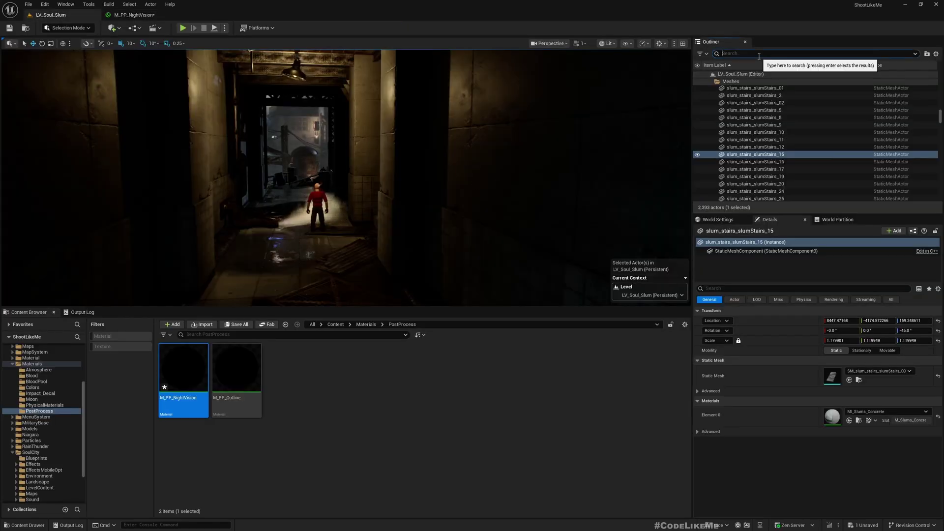
text(postp)
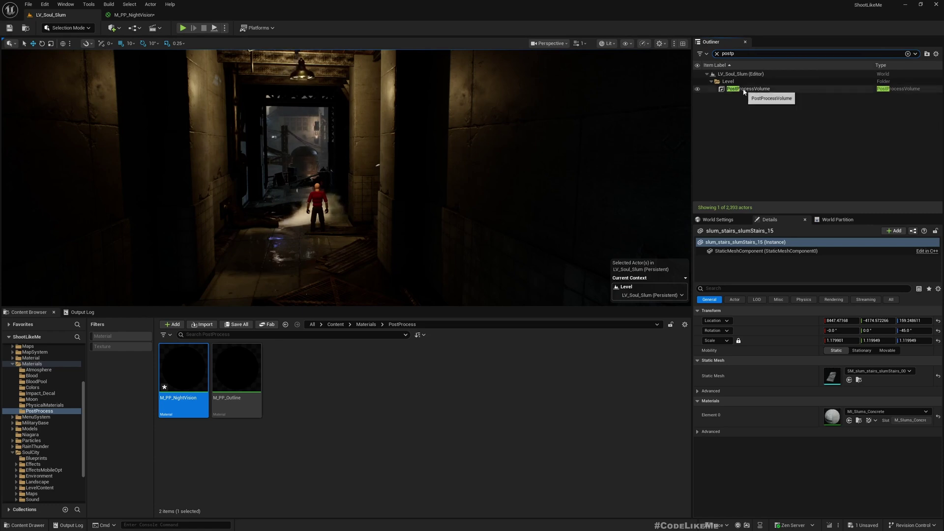
click(748, 89)
scroll(747, 379, down, 5)
scroll(732, 360, up, 5)
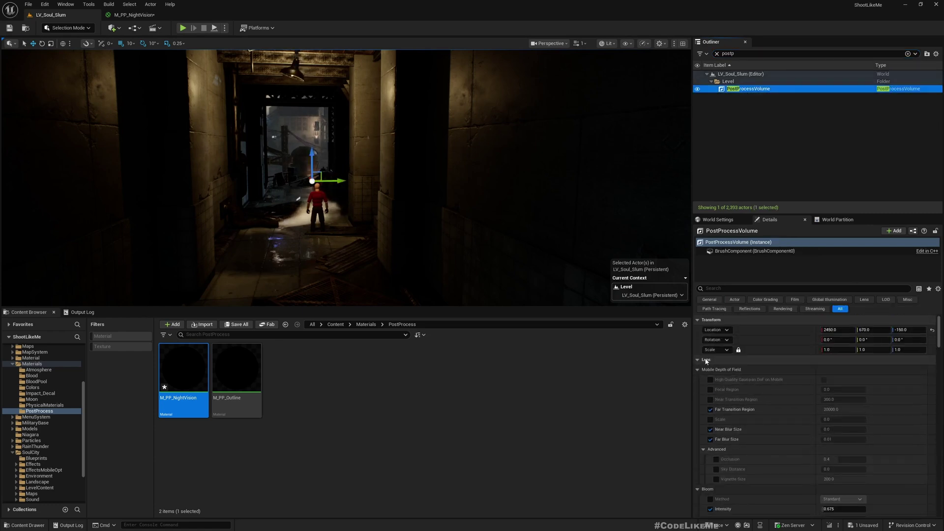
Add one array element to the volume's Post Process Materials under Rendering and assign M_PP_NightVision to it.
click(697, 370)
click(697, 379)
click(699, 389)
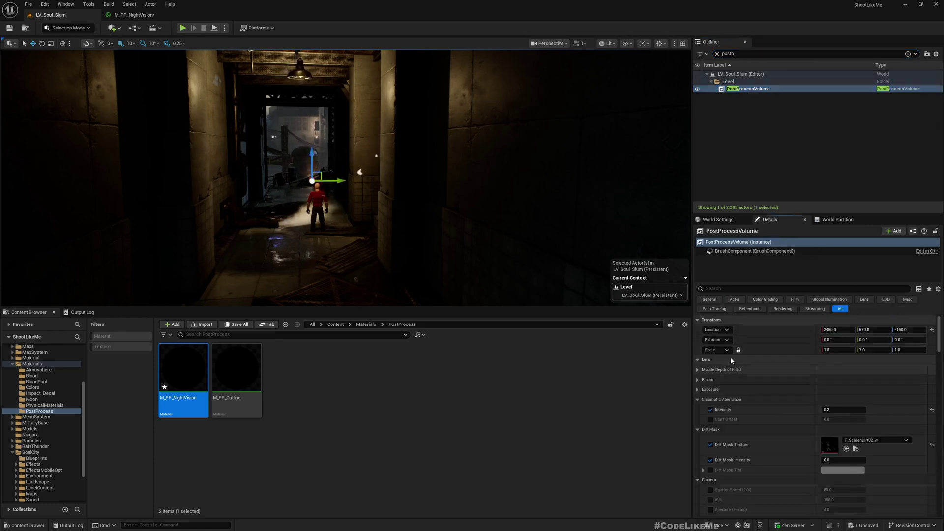
click(766, 309)
click(782, 309)
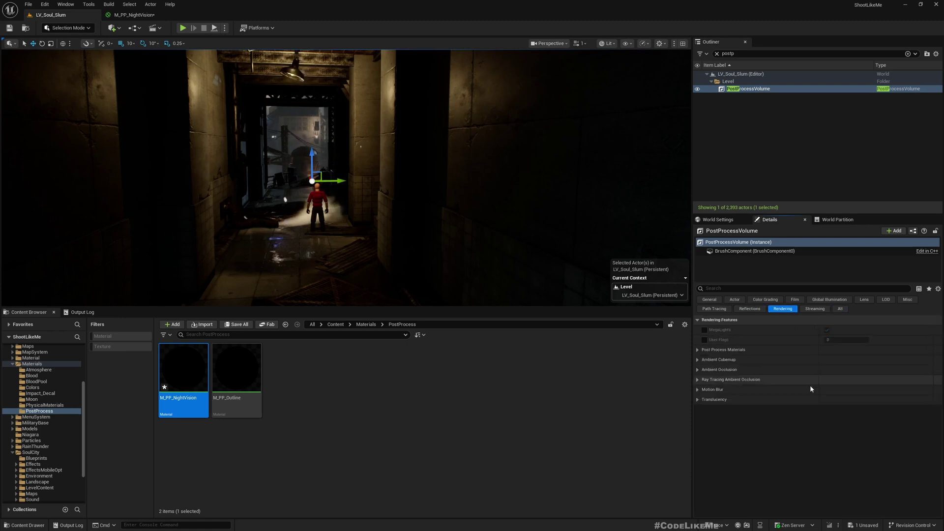
click(699, 350)
click(873, 360)
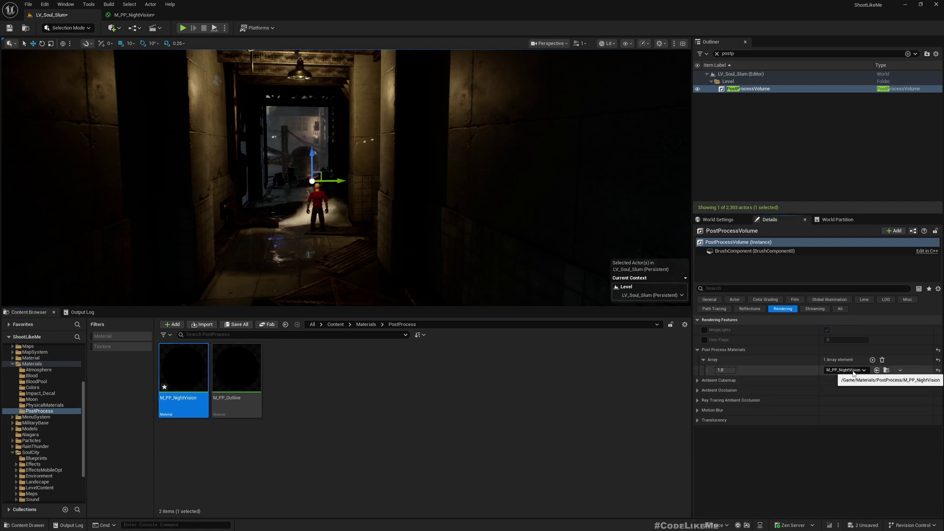
click(853, 370)
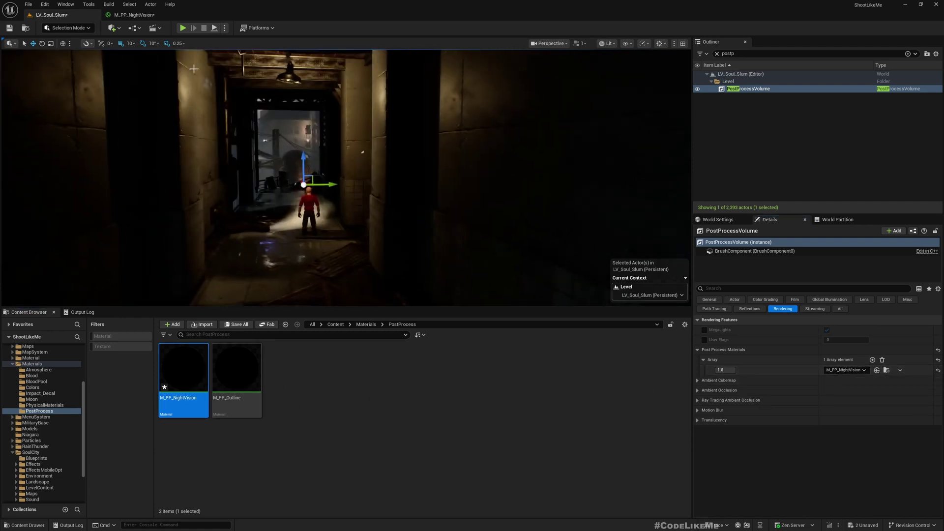
Insert a Desaturation node between the SceneTexture Color output and Emissive Color in the M_PP_NightVision graph.
click(133, 15)
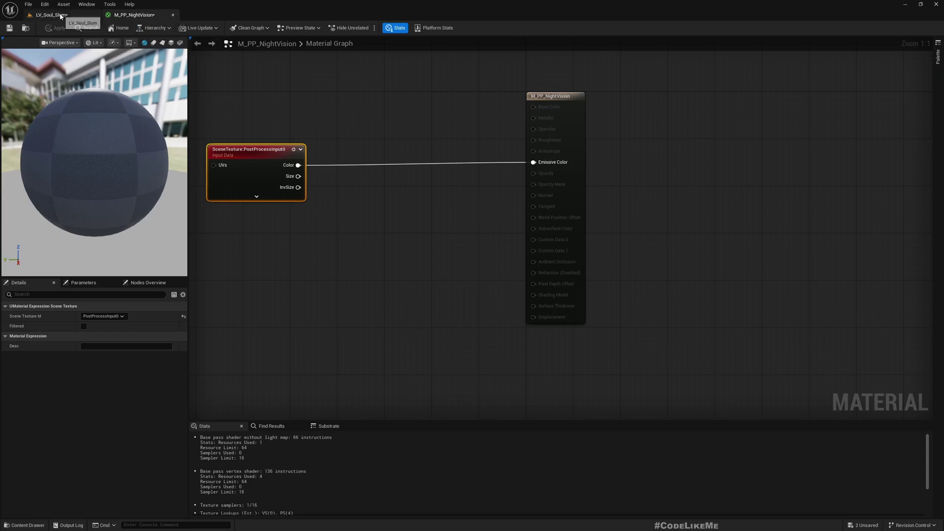
click(49, 15)
click(133, 15)
drag(298, 165, 346, 167)
text(des)
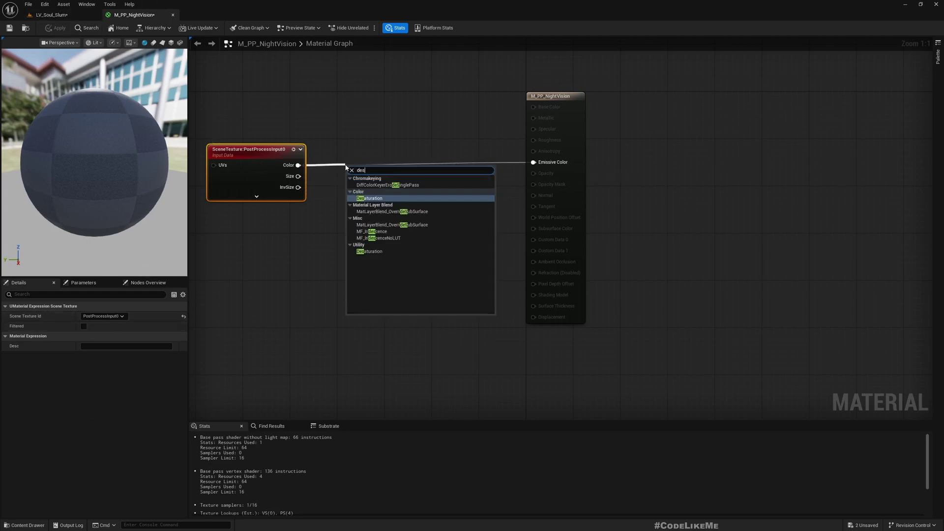
key(Return)
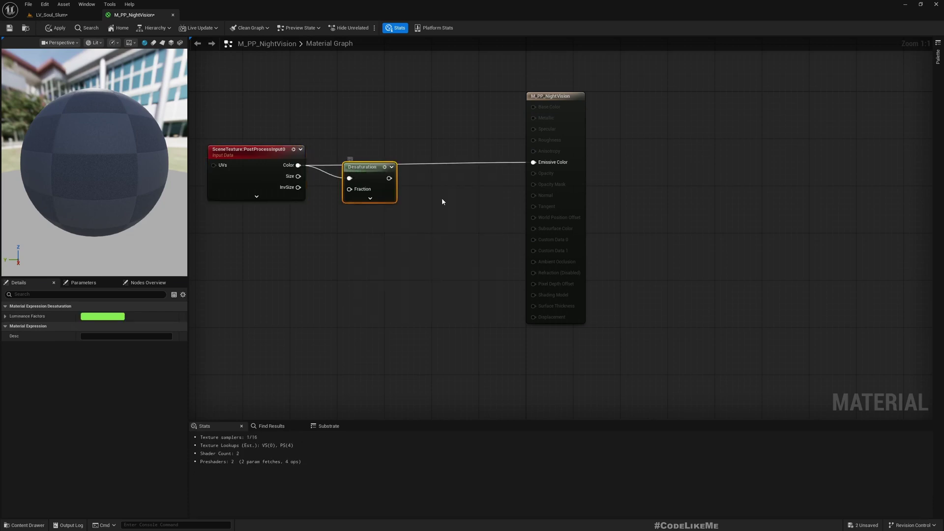
drag(389, 178, 534, 162)
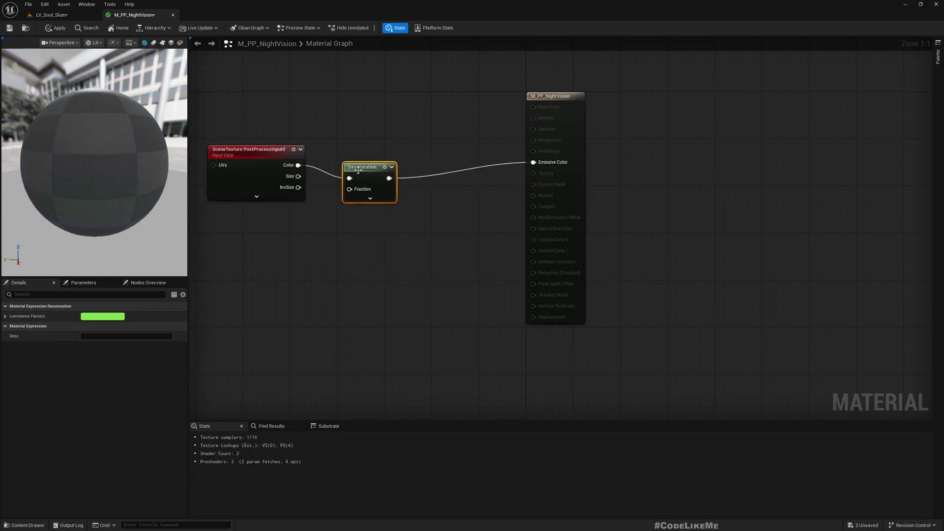
drag(366, 170, 368, 155)
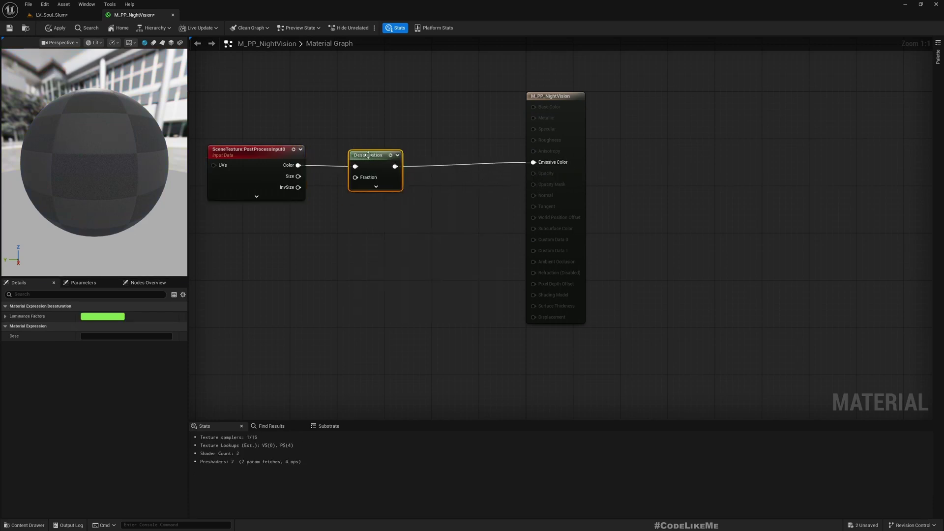
Check the desaturated corridor in the level and compare it with the Modern Warfare night-vision reference video on YouTube.
click(52, 16)
right_drag(445, 166, 426, 162)
key(g)
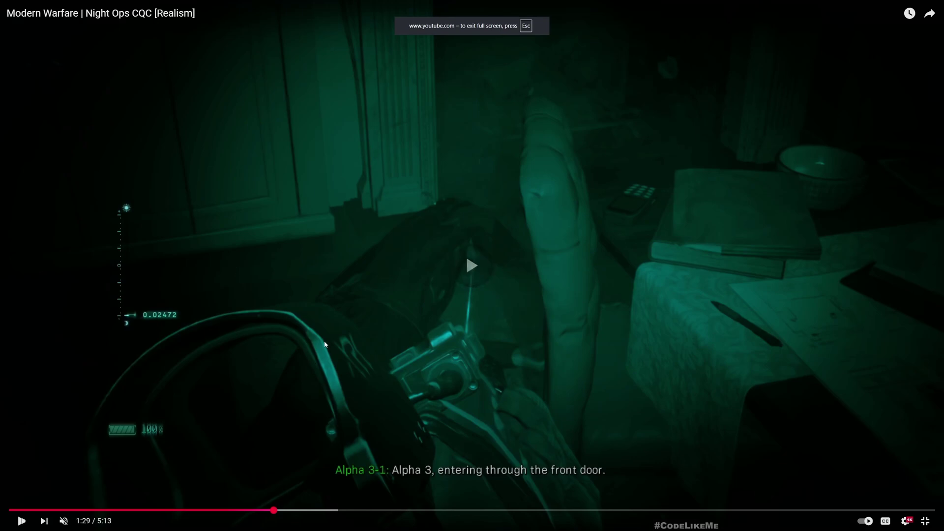
drag(218, 510, 251, 513)
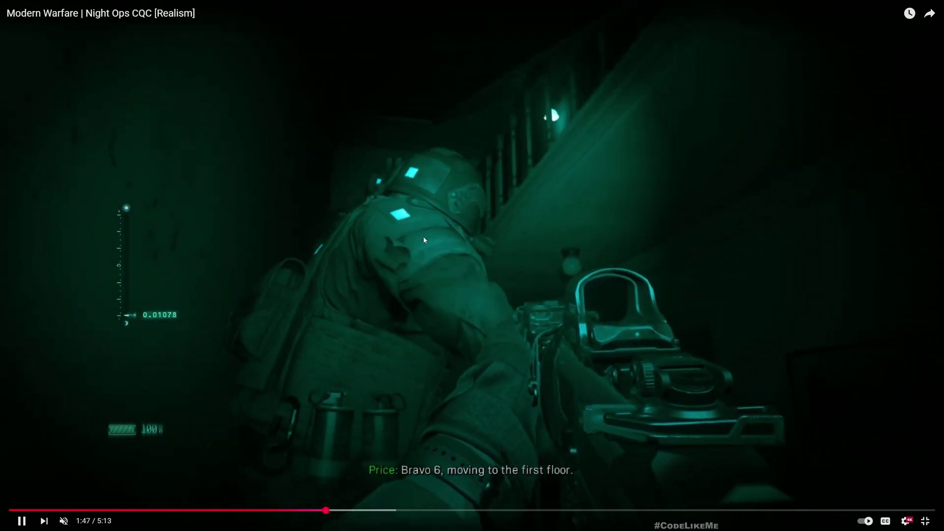
click(425, 240)
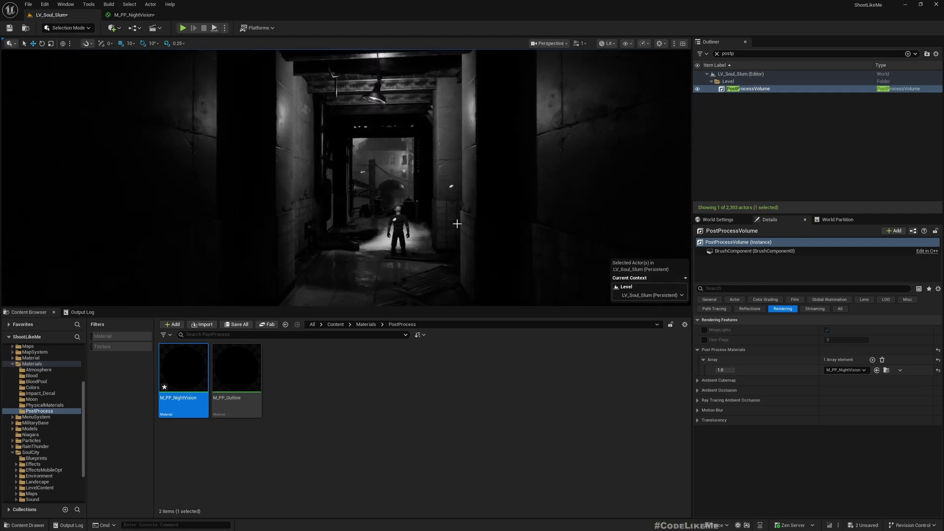
Make room before the M_PP_NightVision result node and add a vector parameter named TintColor below the SceneTexture node.
click(131, 16)
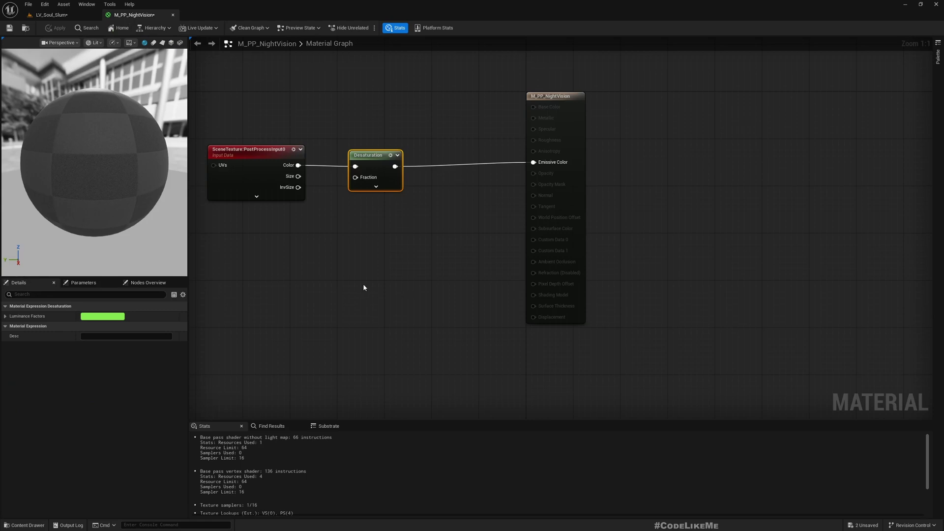
drag(557, 98, 735, 100)
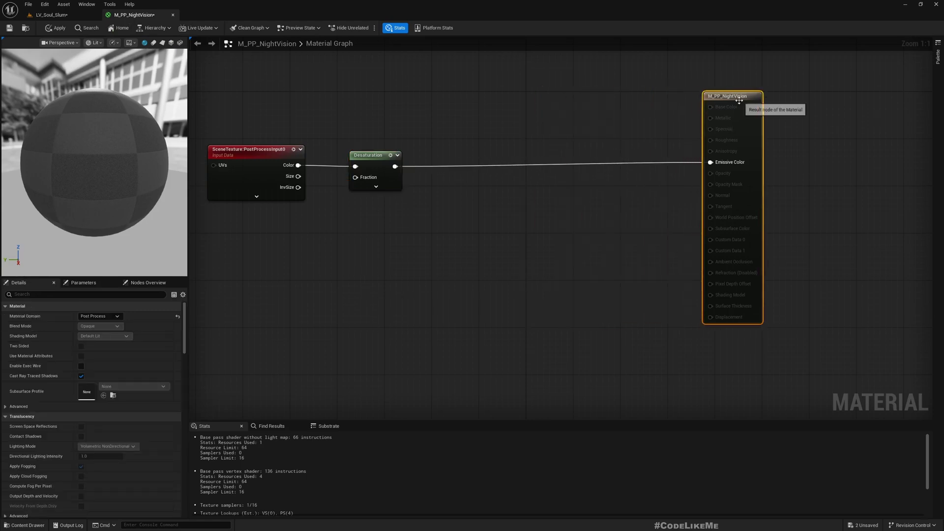
right_click(259, 263)
text(vect)
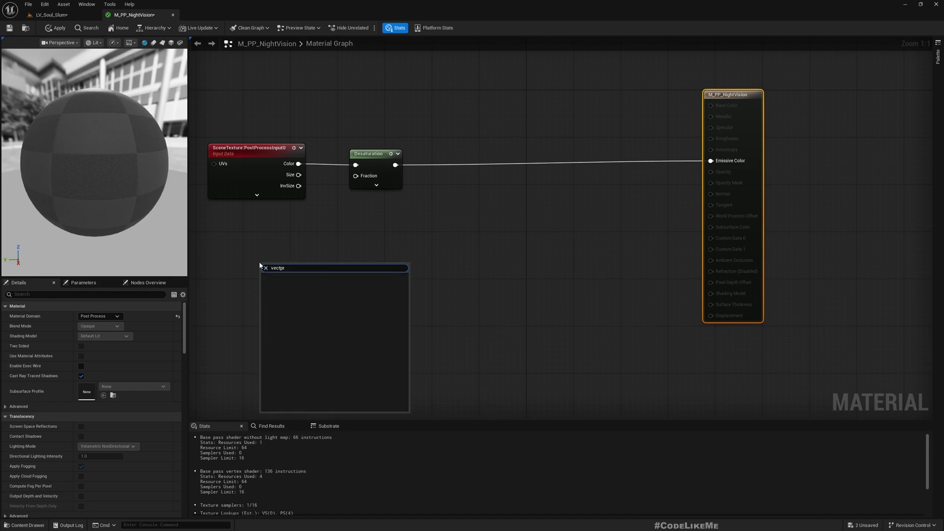
text(orpa)
key(Return)
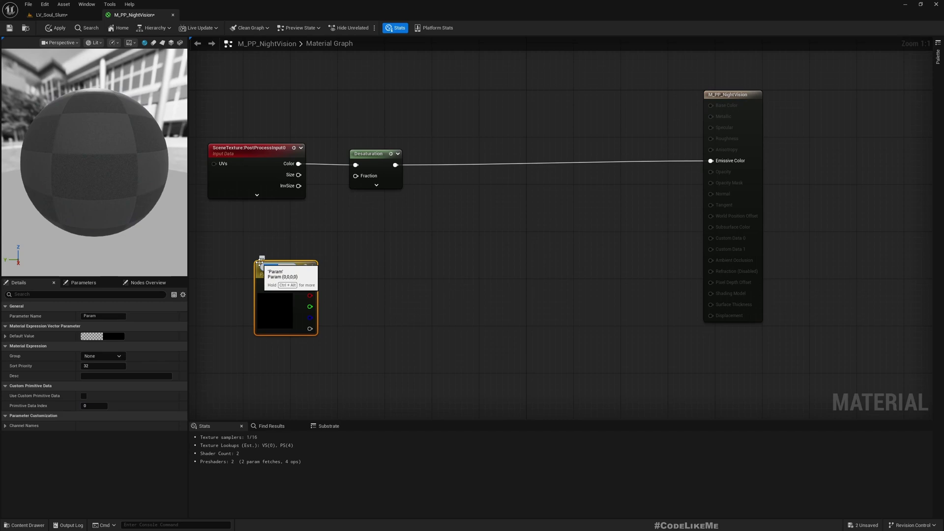
text(TintColor)
key(Return)
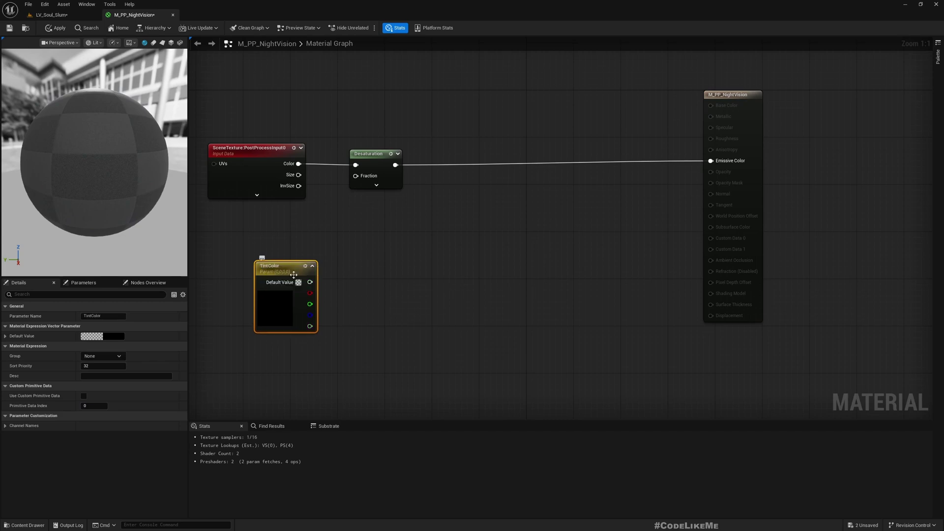
drag(294, 274, 259, 250)
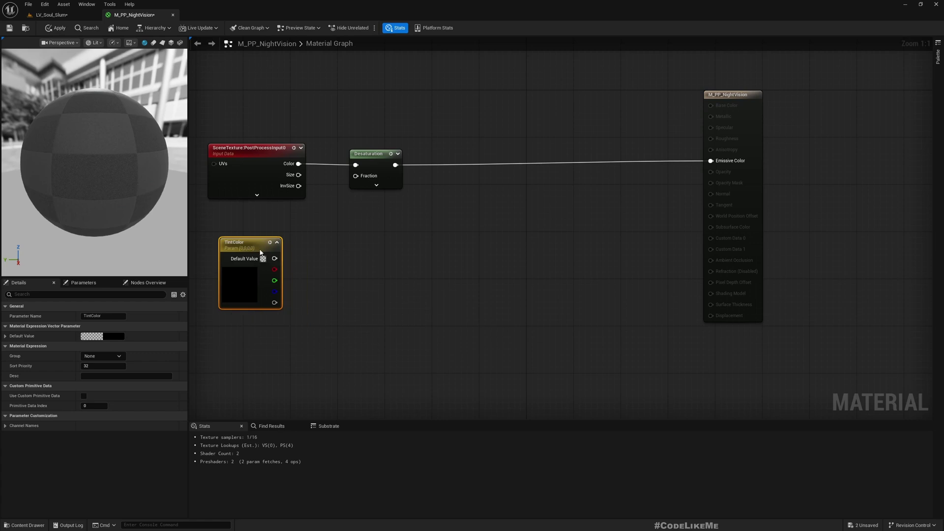
Set TintColor's default value to a medium green of about R 0.073, G 0.411, B 0.141 and alpha 1.
click(113, 335)
click(143, 401)
drag(143, 401, 140, 403)
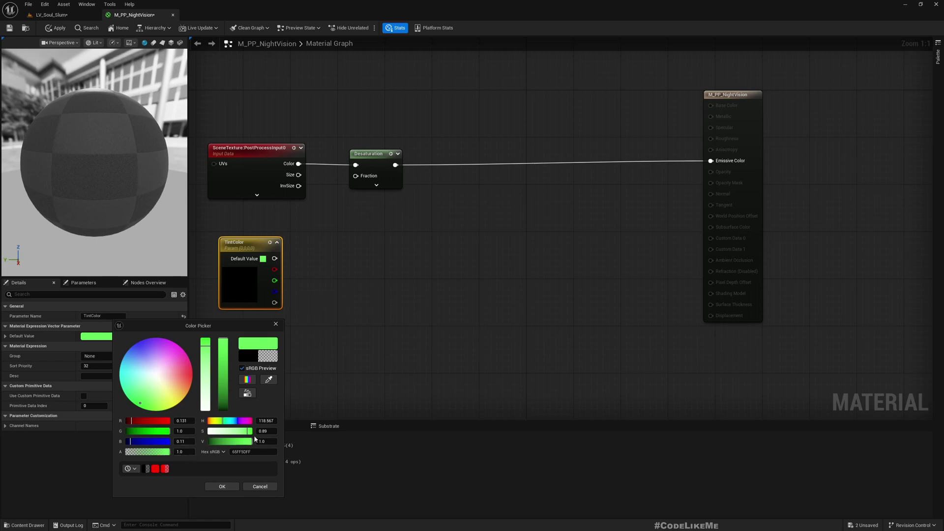
mouse_move(142, 402)
mouse_down()
mouse_move(145, 410)
mouse_move(132, 403)
mouse_up()
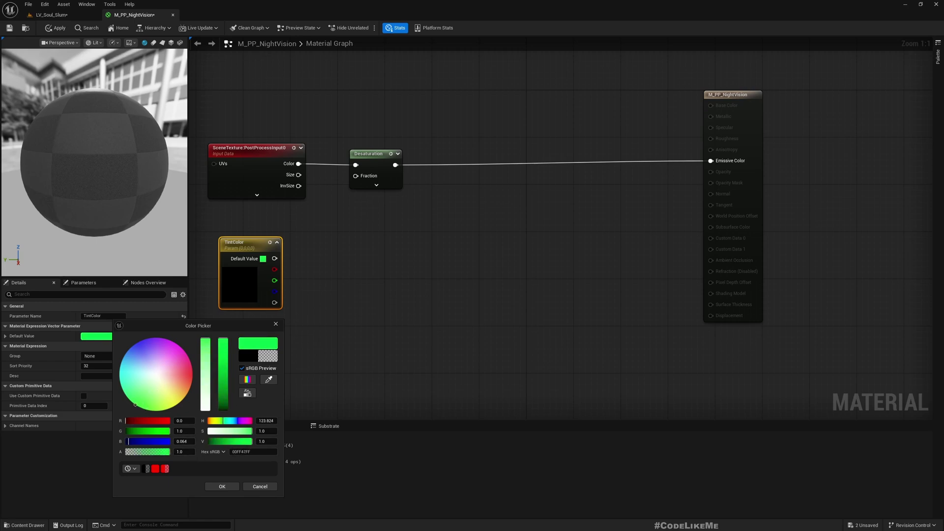
click(203, 351)
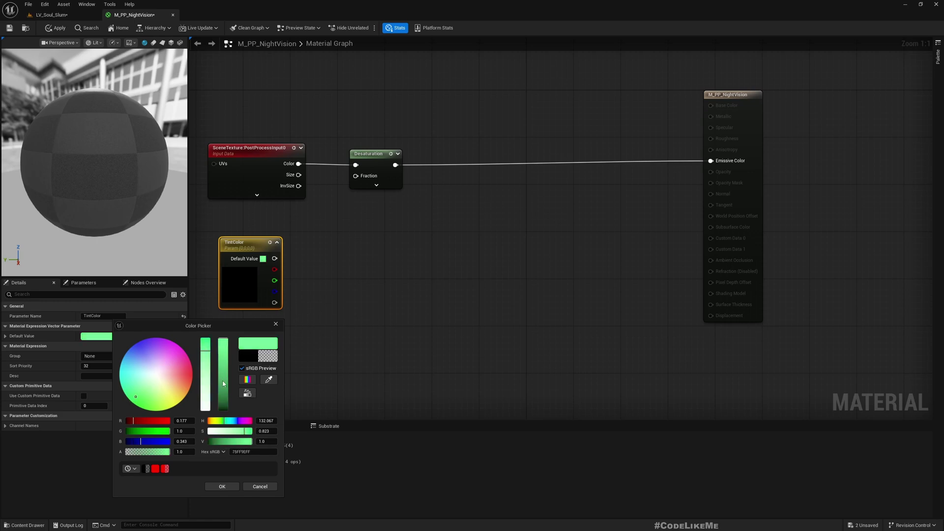
click(222, 381)
click(222, 486)
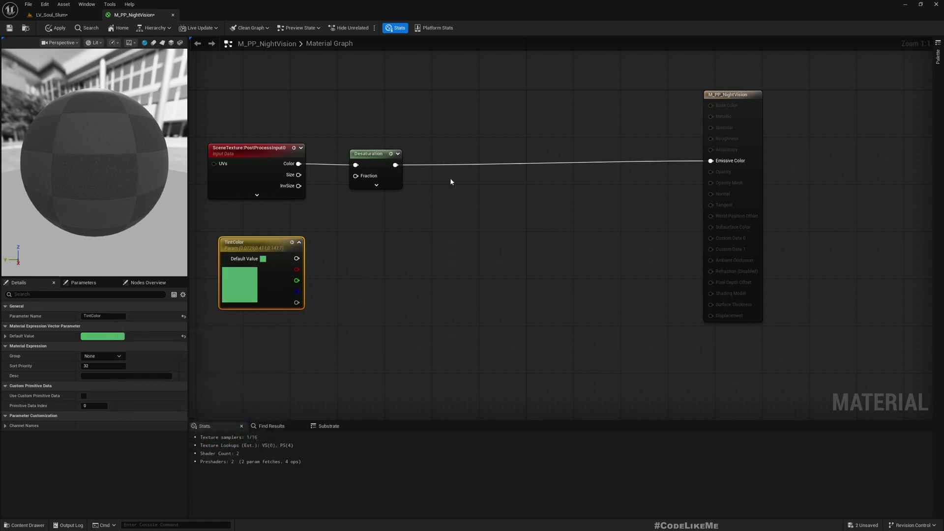
Multiply the Desaturation output by TintColor, feed the product into Emissive Color, and mute TintColor to a greyer green.
drag(396, 164, 453, 215)
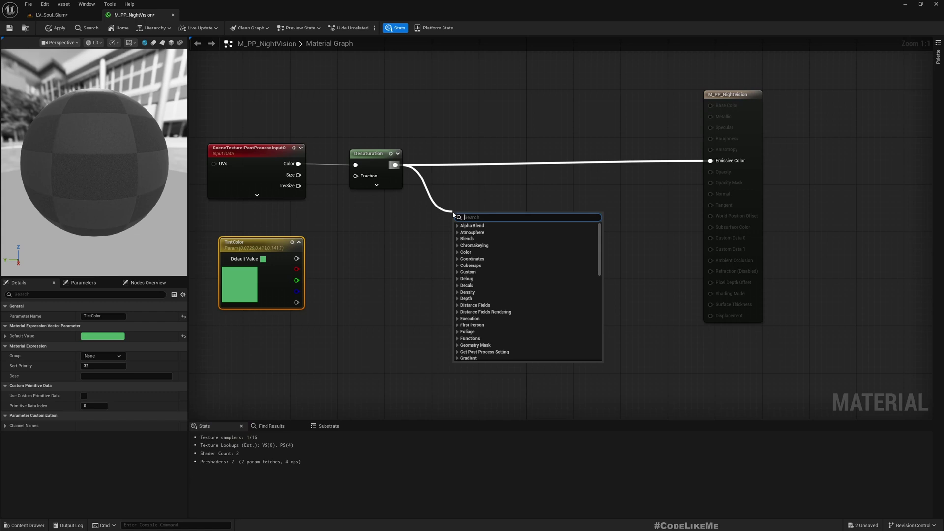
text(multiply)
key(Return)
drag(297, 258, 711, 161)
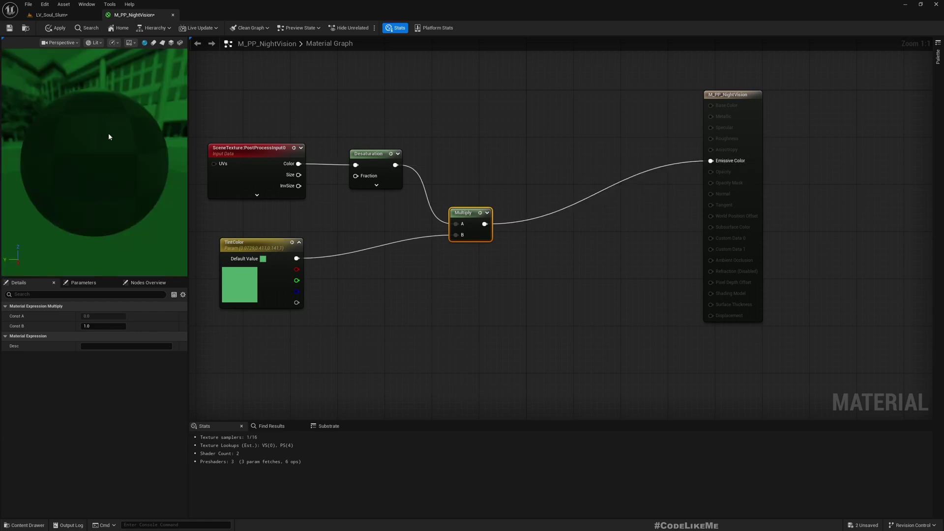
click(333, 61)
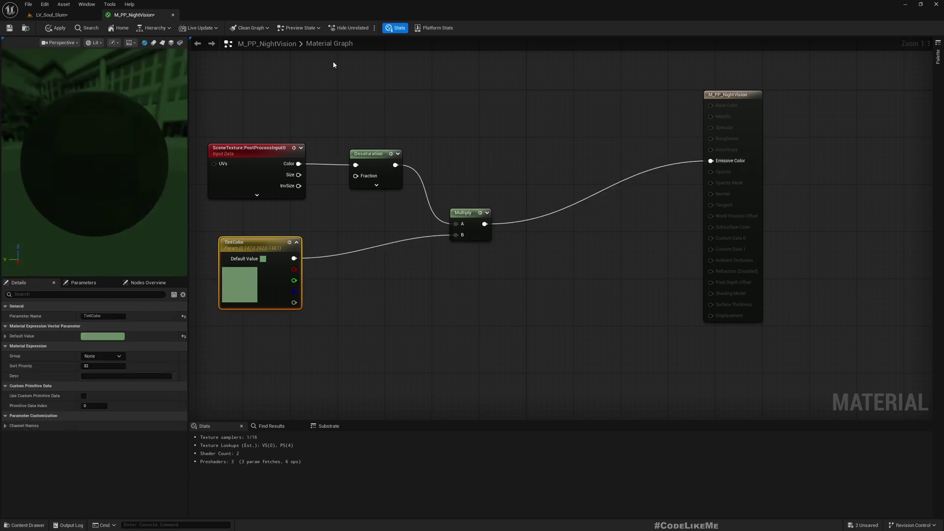
Examine the green-tinted dark corridor in the LV_Soul_Slum level with the viewport in full screen.
click(51, 18)
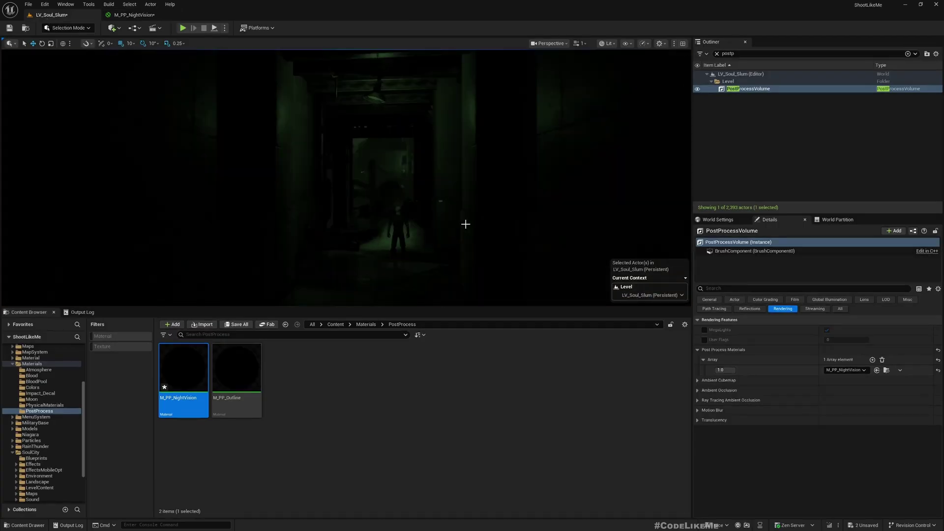
right_drag(465, 224, 412, 218)
key(F11)
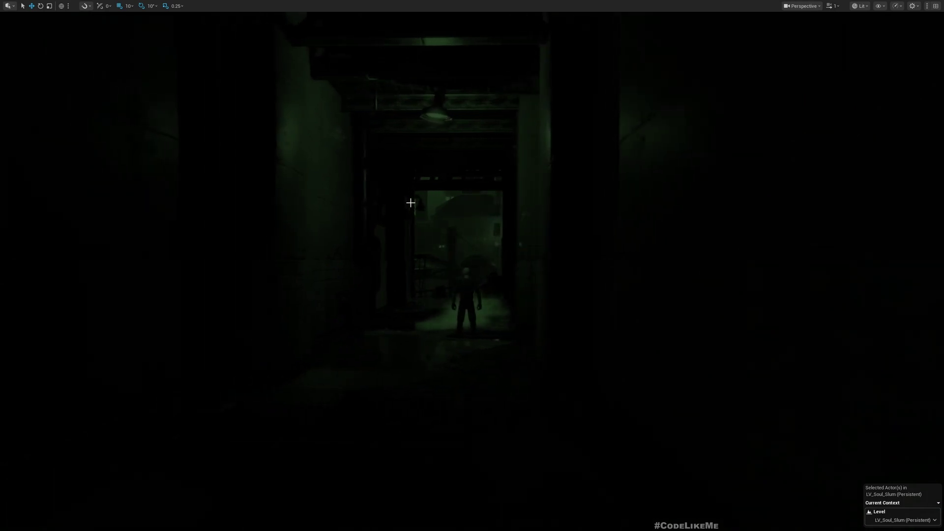
right_drag(413, 226, 460, 296)
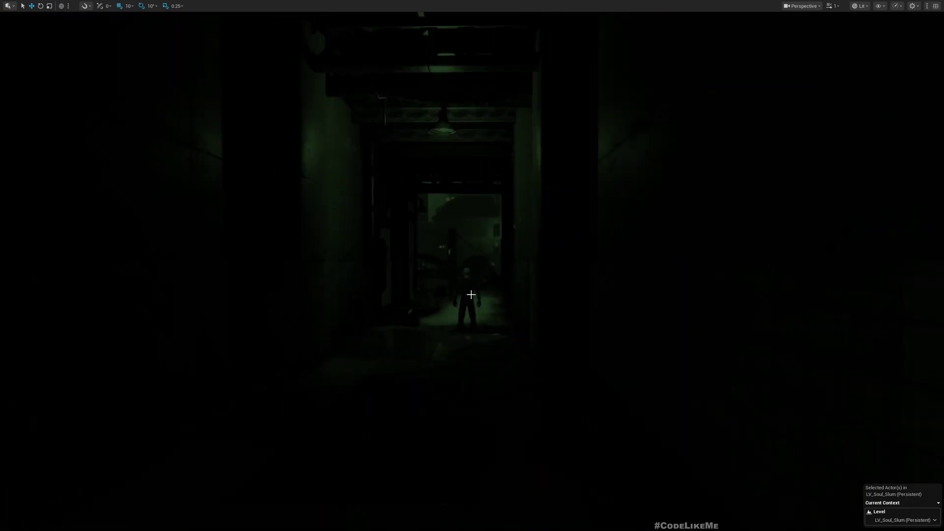
Leave full screen and shift the SceneTexture, TintColor and Desaturation nodes farther from the Multiply node in M_PP_NightVision to make room.
key(F11)
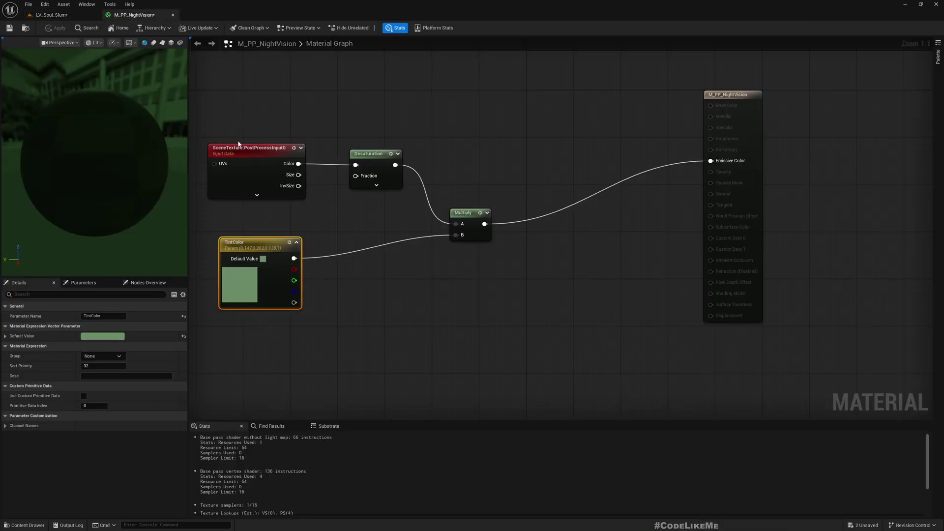
right_drag(277, 241, 417, 248)
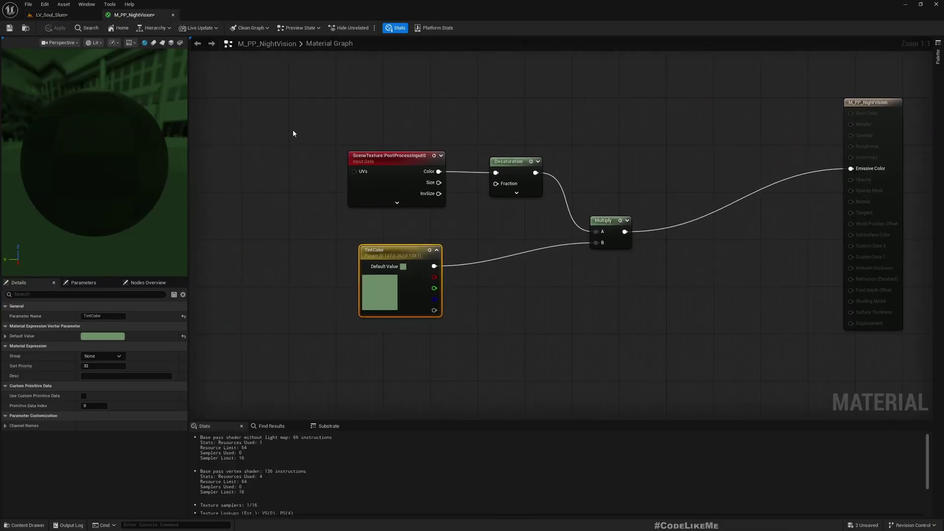
drag(293, 129, 270, 284)
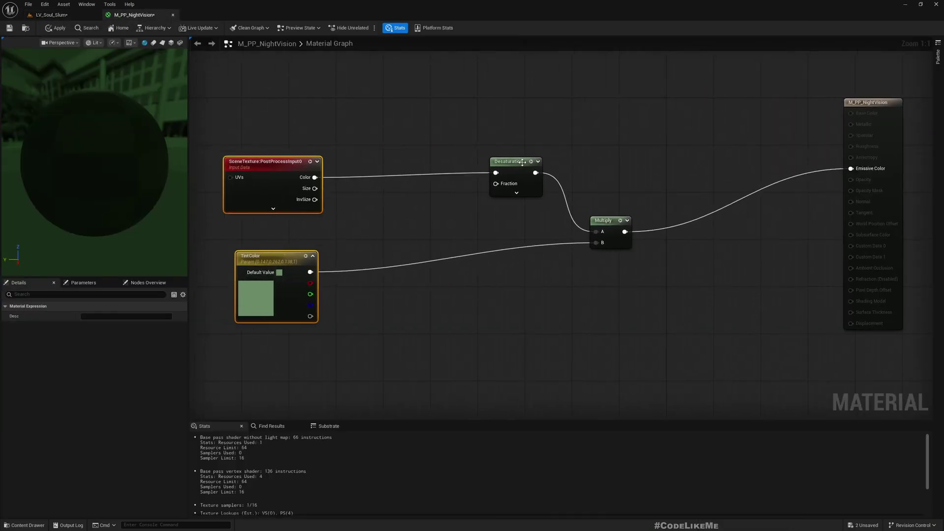
drag(522, 162, 374, 168)
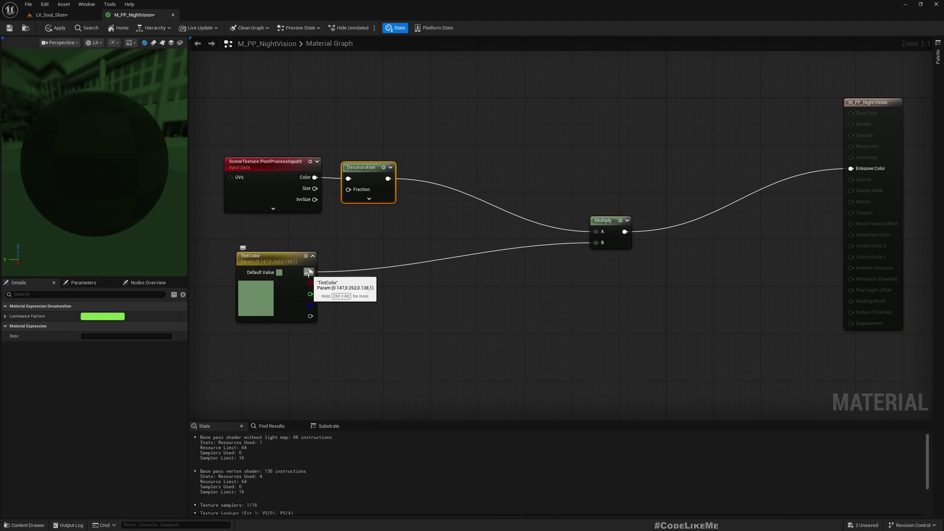
Insert a second Multiply node between TintColor and the B input of the existing Multiply node.
drag(309, 272, 598, 243)
text(multiply)
key(Return)
drag(481, 275, 492, 269)
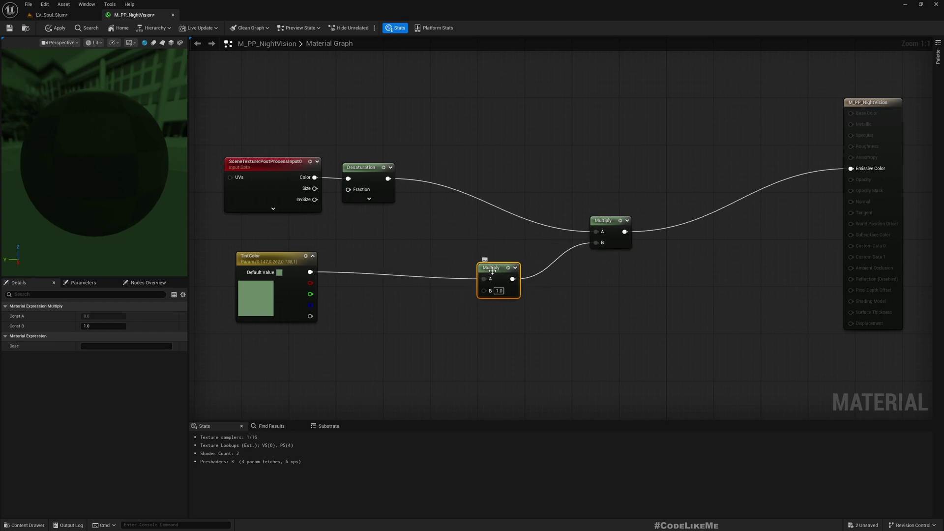
drag(492, 270, 492, 265)
Promote the new Multiply node's B input to a scalar parameter named TintIntensity and place it below TintColor's connection.
right_click(490, 286)
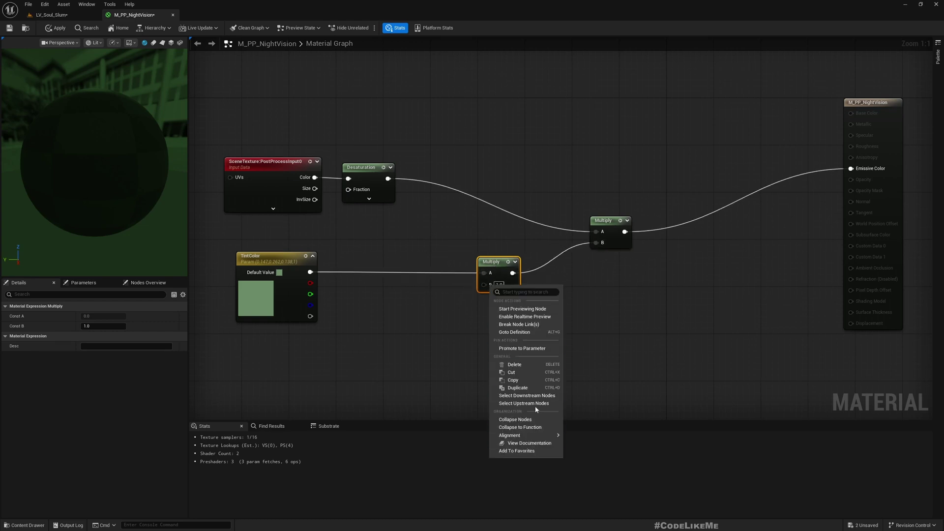
click(522, 348)
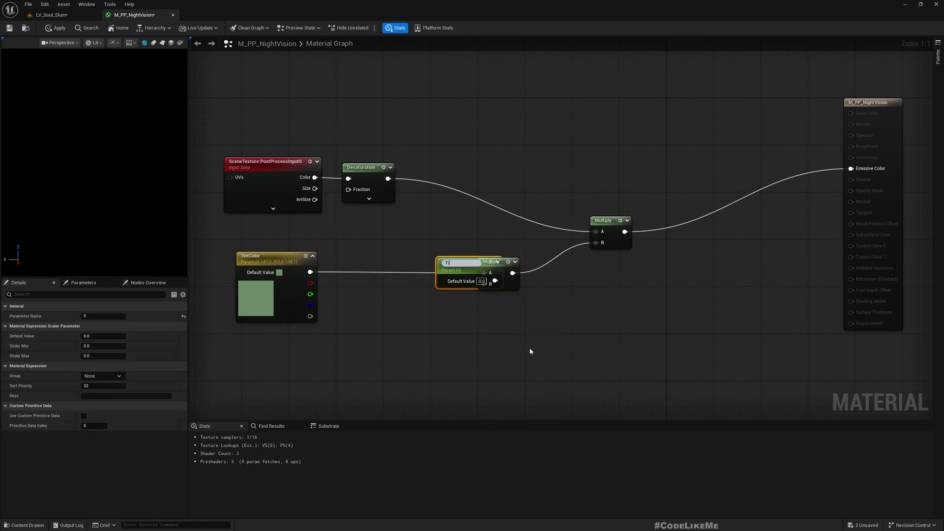
text(TintIntensity)
key(Return)
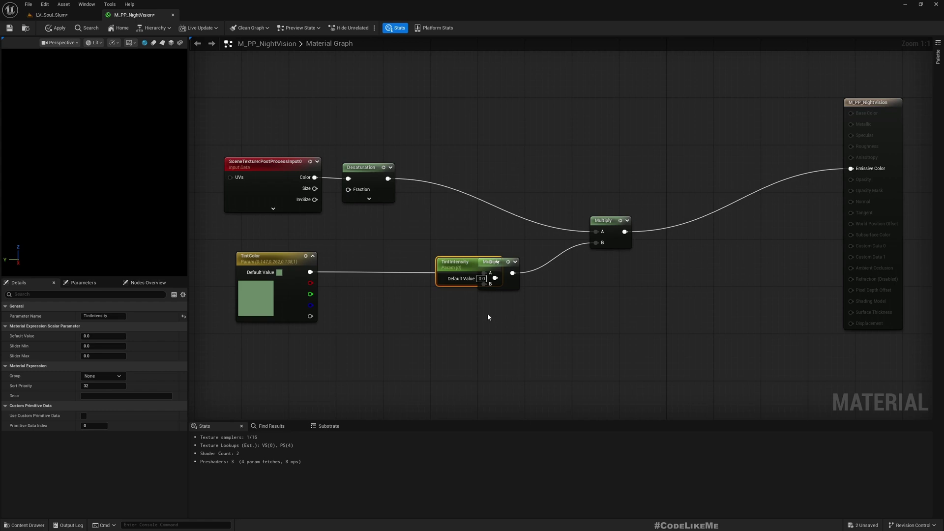
drag(455, 262, 396, 332)
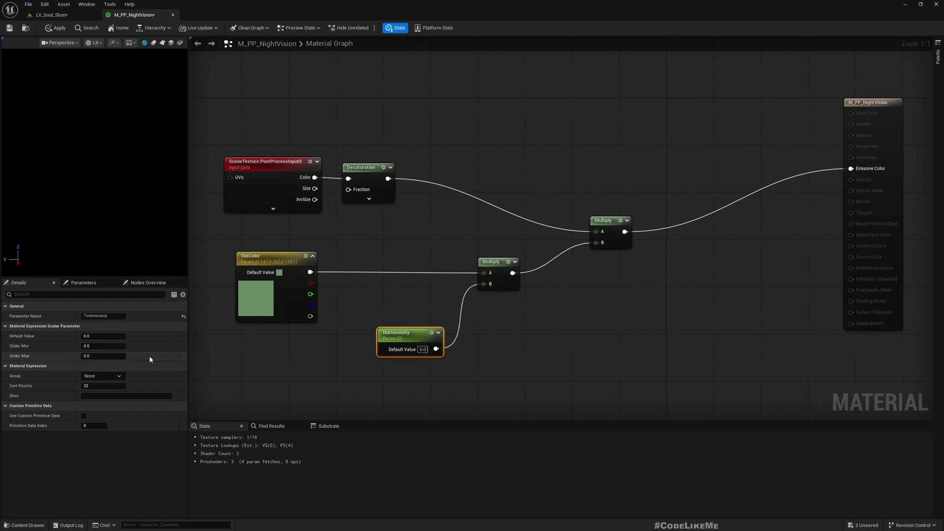
Set TintIntensity's default value to 10, apply the material and return to the LV_Soul_Slum level.
click(97, 337)
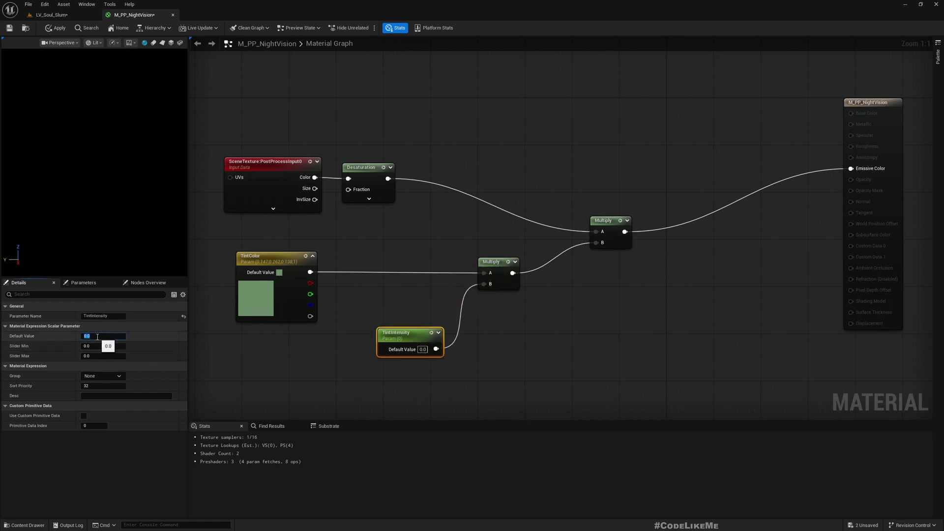
text(10)
key(Return)
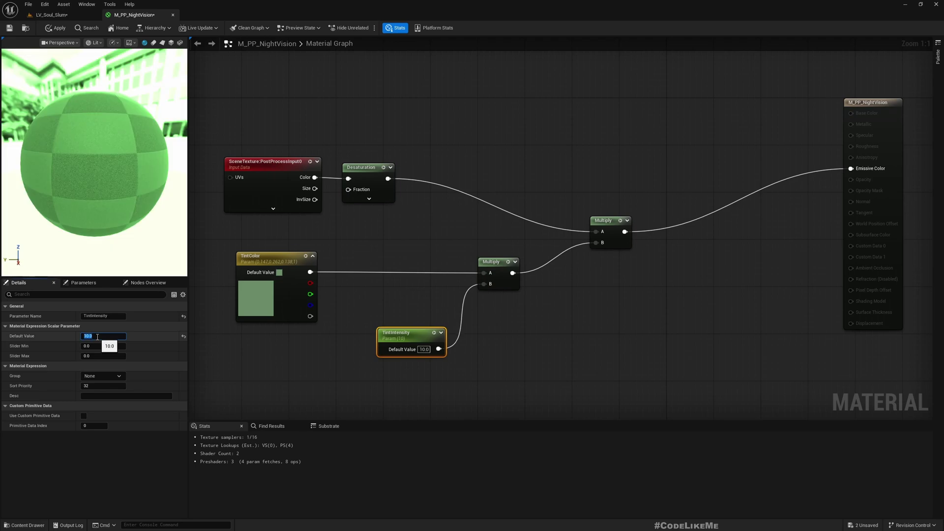
click(55, 30)
click(45, 4)
click(32, 17)
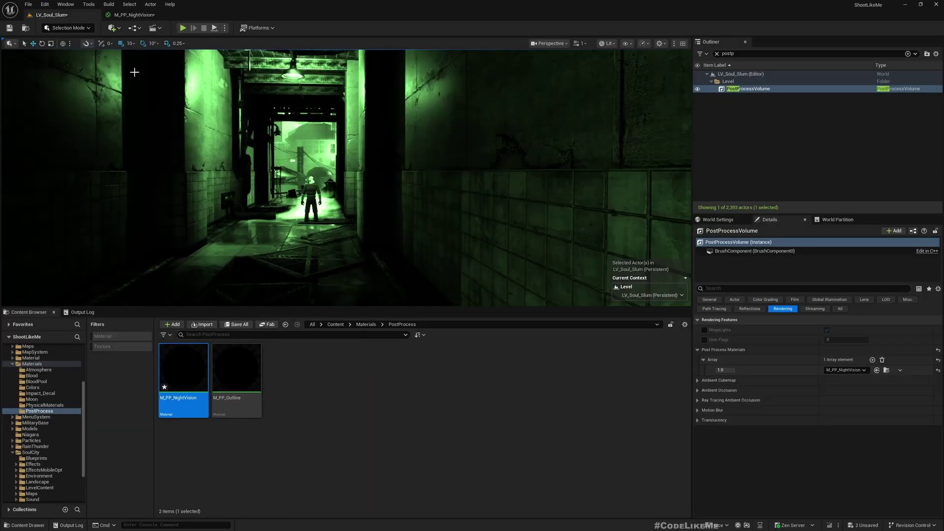
Examine the intensified green night-vision effect around the corridor and character with the level viewport in full screen.
key(F11)
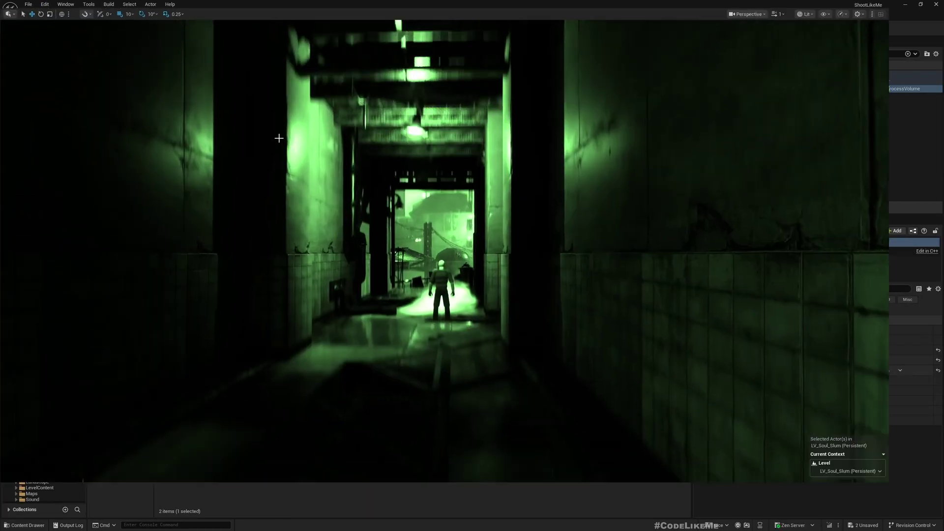
right_drag(279, 138, 293, 109)
key(a)
key(w)
key(s)
key(w)
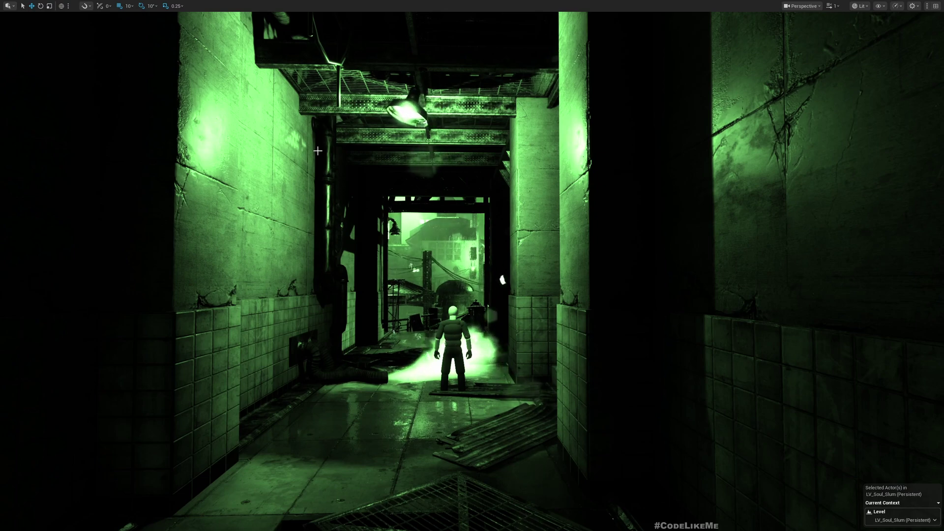
key(s)
mouse_move(538, 330)
right_down()
mouse_move(630, 417)
mouse_move(540, 316)
mouse_move(538, 330)
right_up()
key(w)
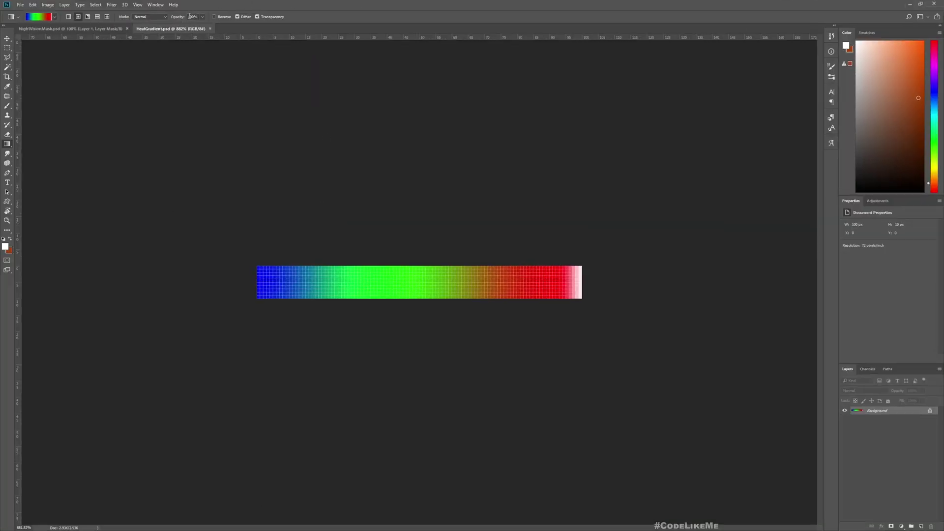
Switch to Photoshop and delete the masked black Layer 1 from NightVisionMask.psd.
click(66, 30)
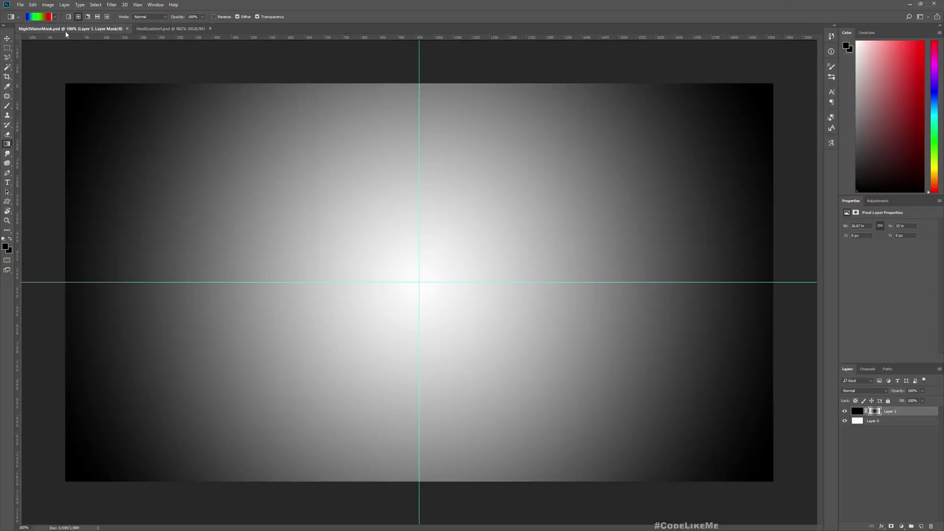
key(z)
mouse_move(446, 268)
mouse_down()
mouse_move(410, 255)
mouse_move(435, 280)
mouse_up()
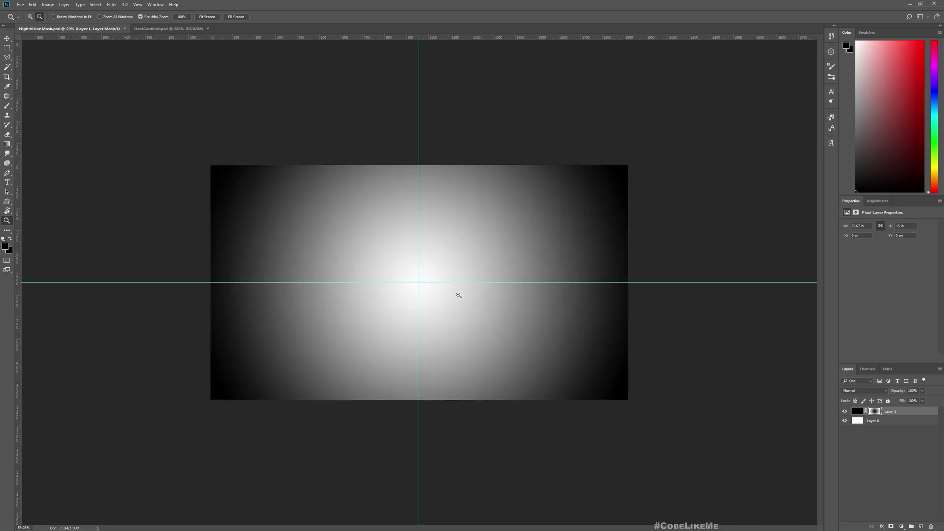
click(889, 431)
click(892, 413)
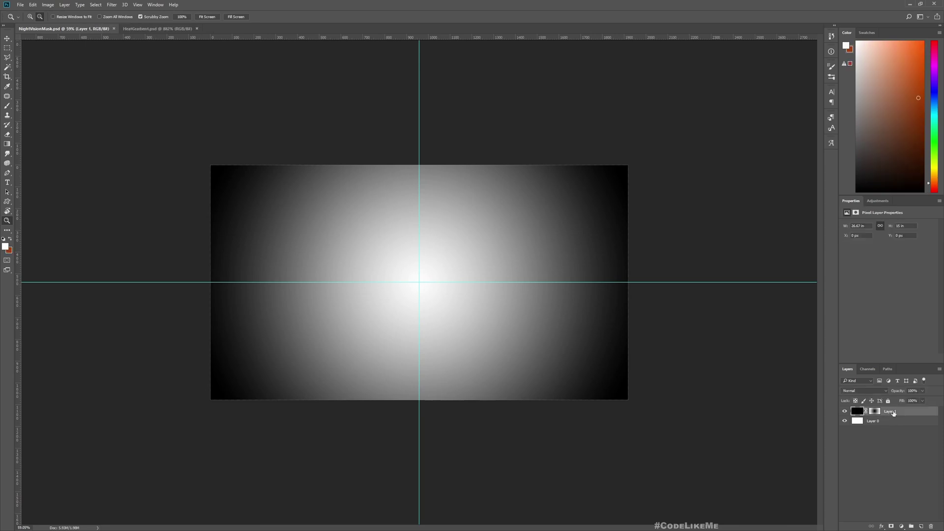
key(Delete)
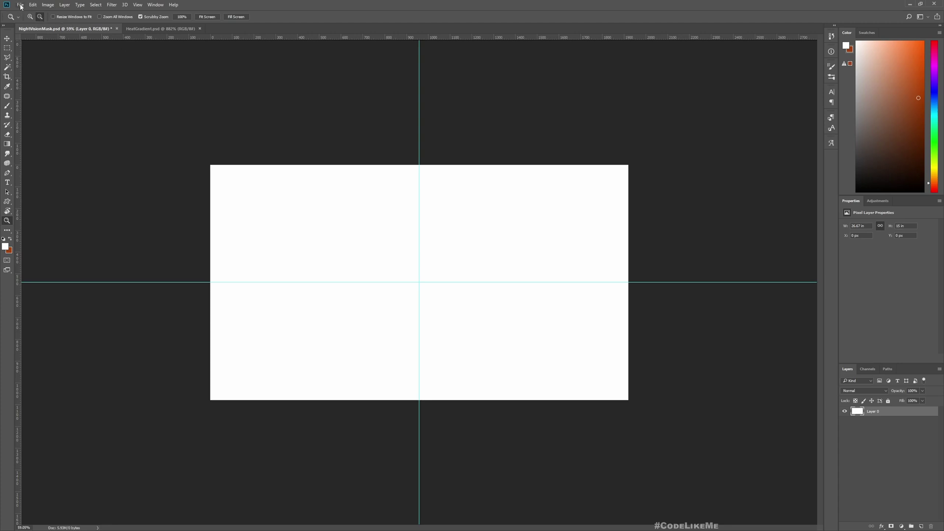
Check the pixel dimensions of NightVisionMask.psd without changing them.
click(43, 4)
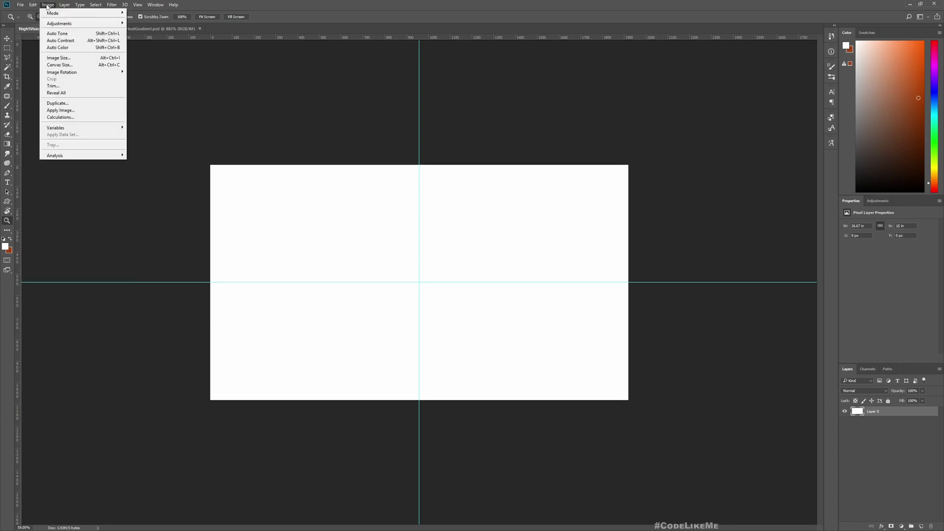
click(61, 58)
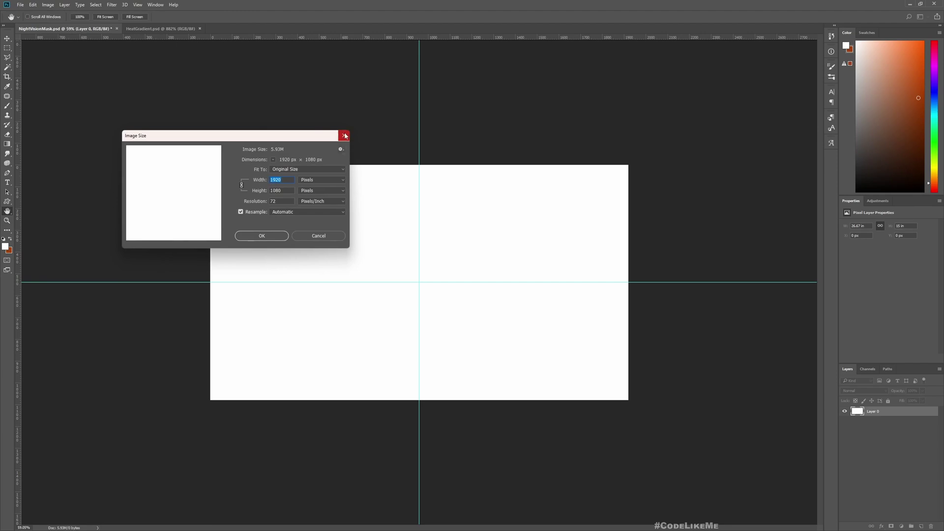
click(345, 137)
Add a new layer above the white Layer 0 and fill it with black.
key(z)
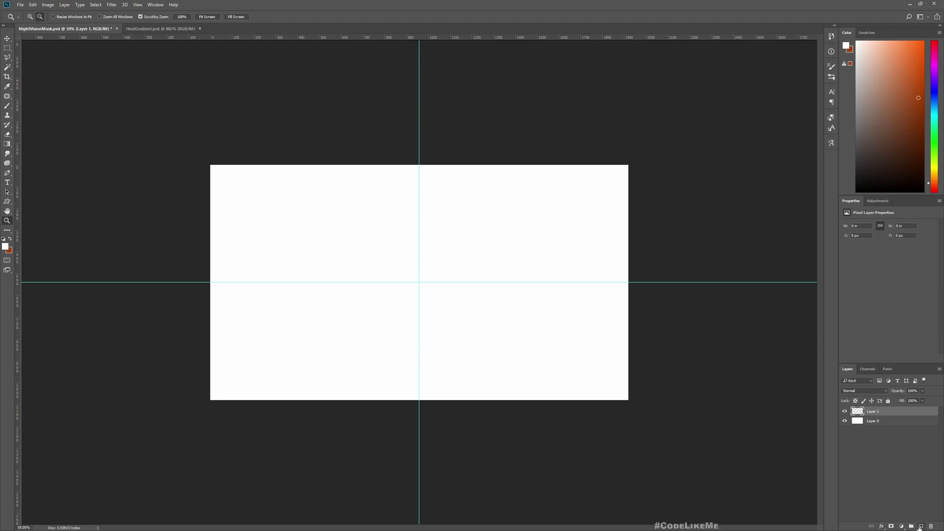
key(i)
key(shift+F5)
key(Return)
key(z)
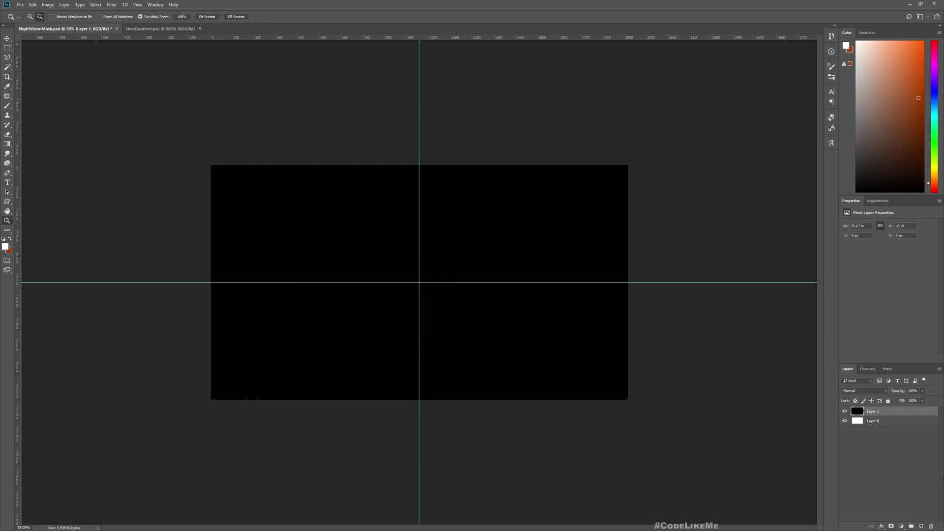
Add a layer mask to the black layer and draw a radial black-to-white gradient on it from the guides' crossing to the canvas side edge.
click(6, 145)
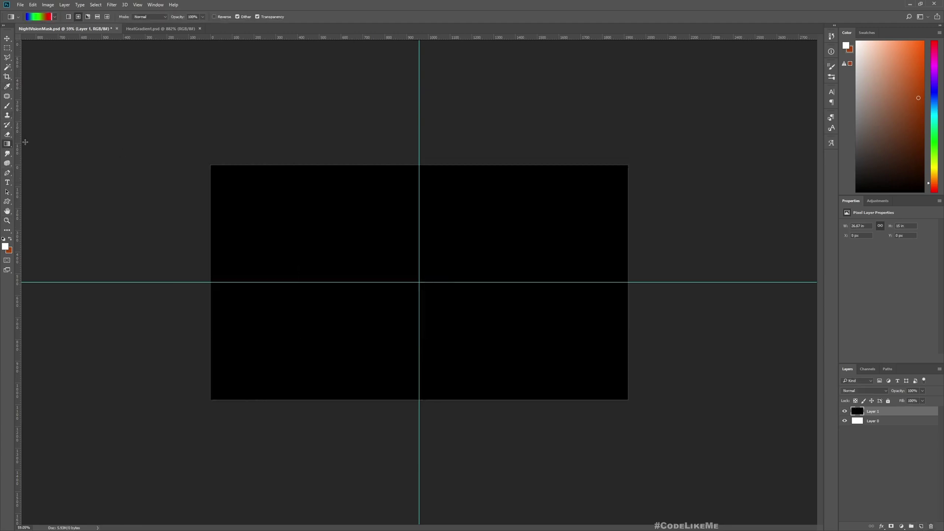
click(55, 17)
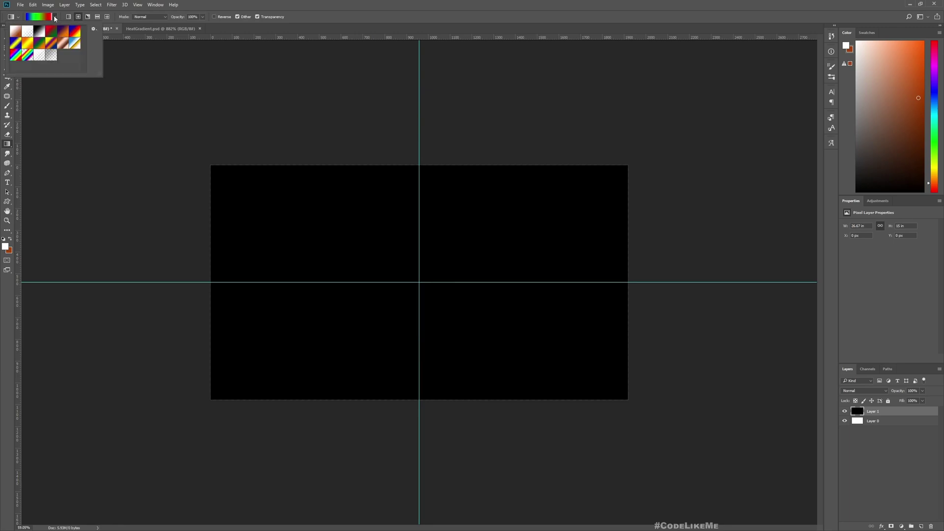
click(39, 33)
click(77, 17)
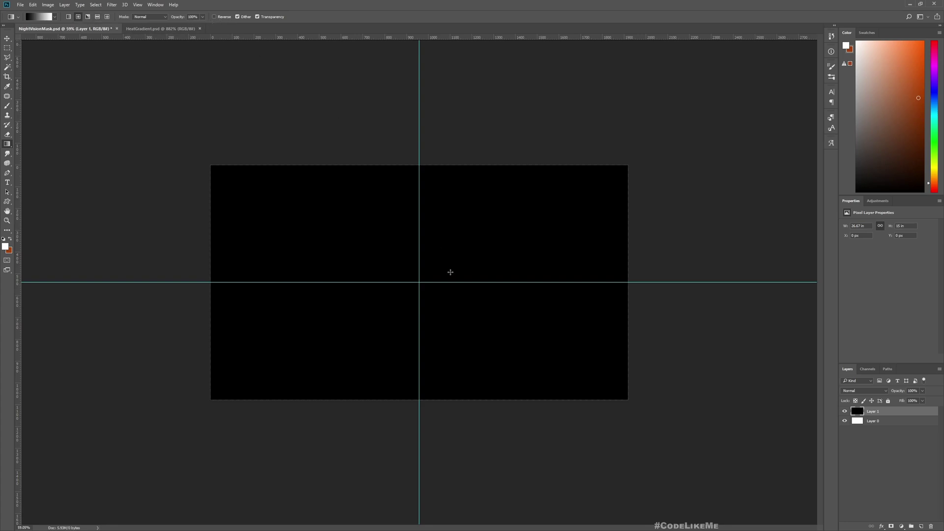
click(891, 527)
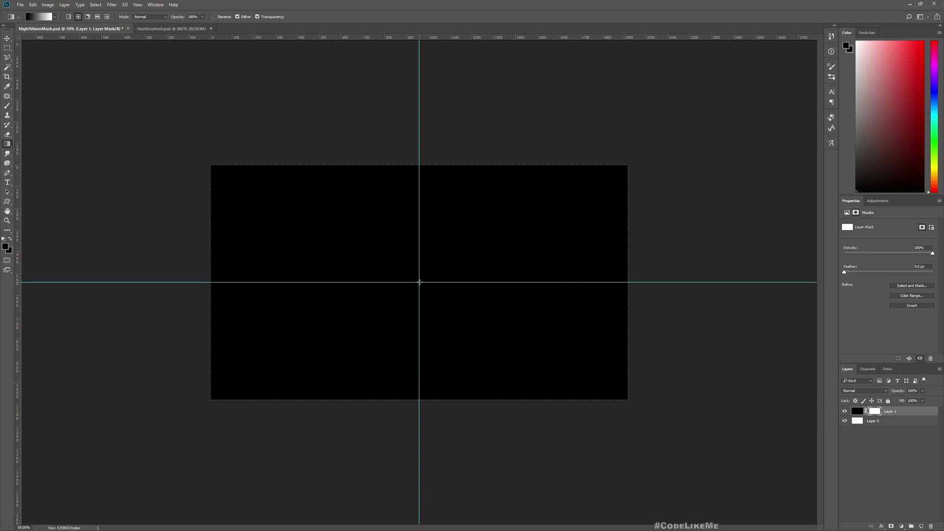
drag(622, 281, 622, 281)
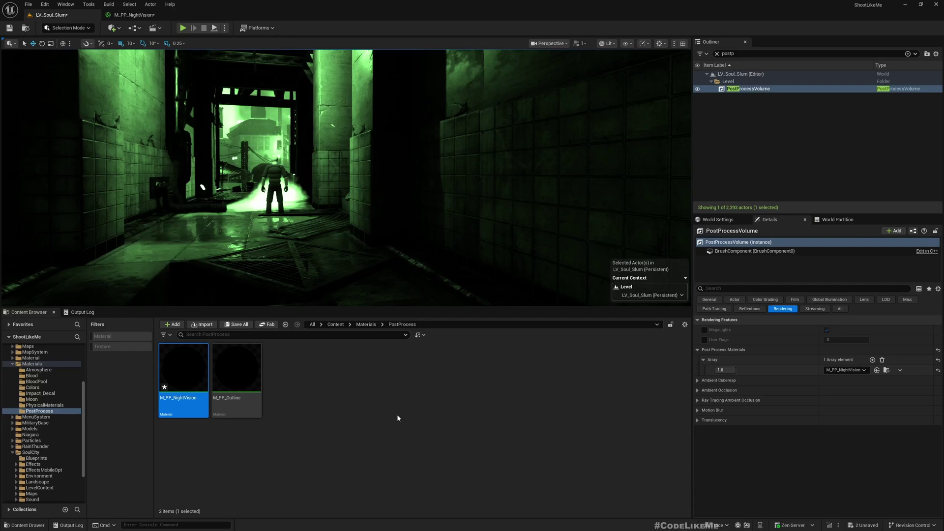
Back in Unreal Engine, create a folder named VisionModes inside Materials/PostProcess.
right_click(396, 415)
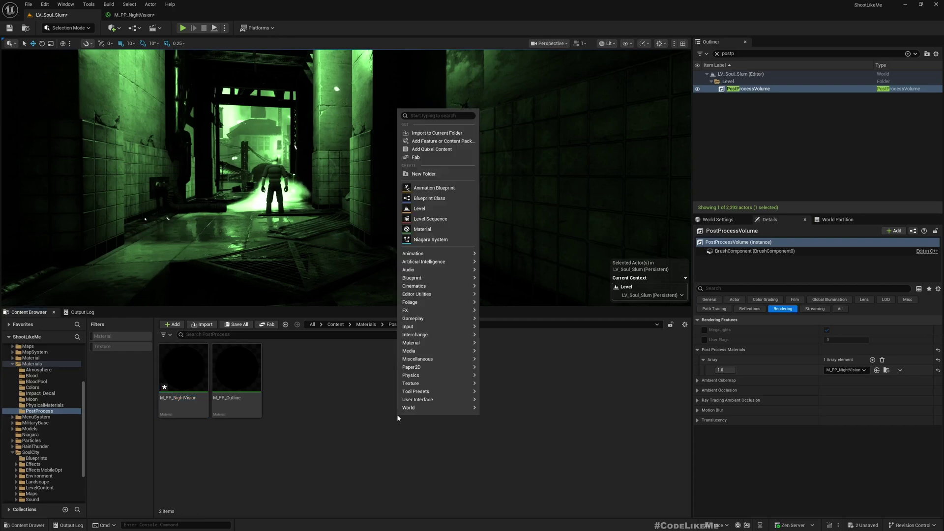
click(423, 174)
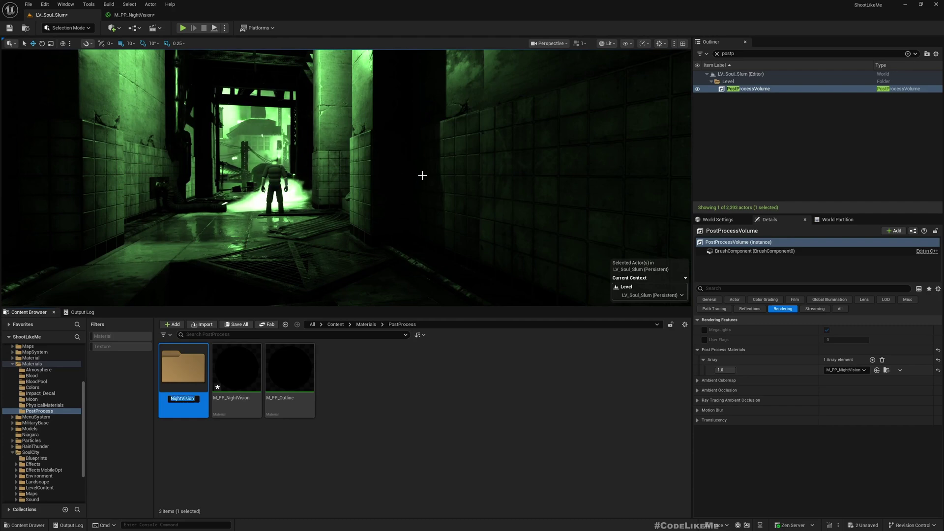
text(T)
key(BackSpace)
text(Vi)
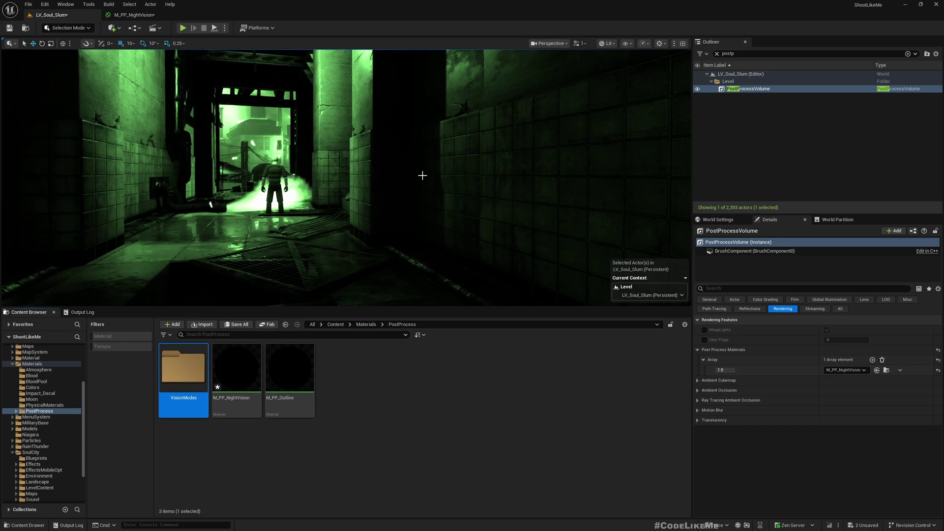
Move the M_PP_NightVision material into the VisionModes folder and open that folder.
drag(237, 369, 189, 370)
click(200, 382)
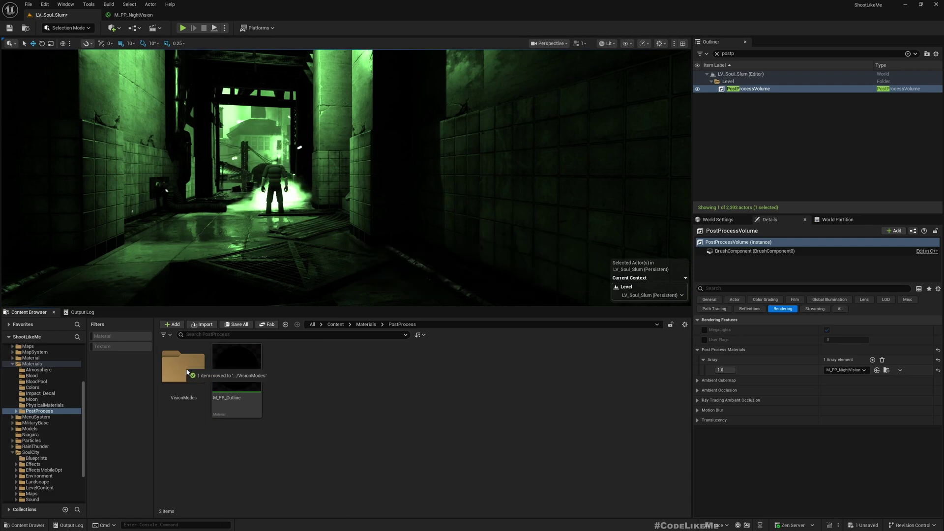
click(187, 373)
double_click(184, 371)
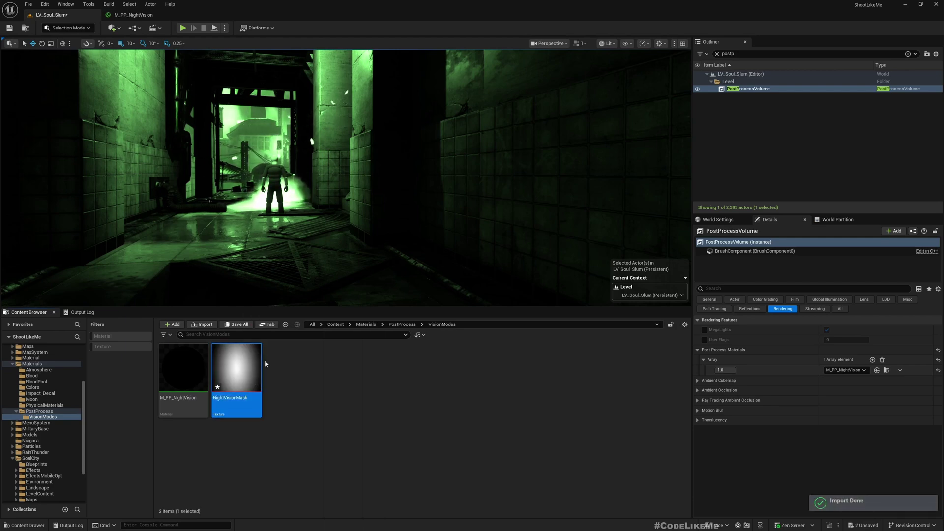
Add the imported NightVisionMask texture to the M_PP_NightVision graph as a Texture Sample below TintColor.
mouse_move(248, 377)
mouse_down()
mouse_move(118, 16)
mouse_move(138, 39)
mouse_move(263, 374)
mouse_up()
right_drag(394, 397, 429, 276)
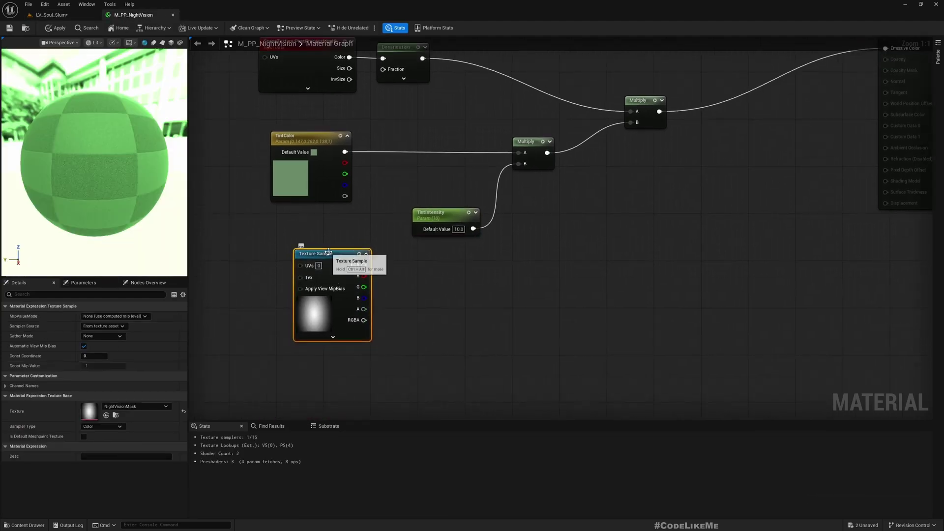
drag(334, 251, 318, 287)
Spread out the TintColor and mask Texture Sample nodes and add a Multiply node with TintColor as its A input.
right_drag(391, 246, 506, 282)
drag(275, 149, 299, 321)
drag(314, 182, 416, 212)
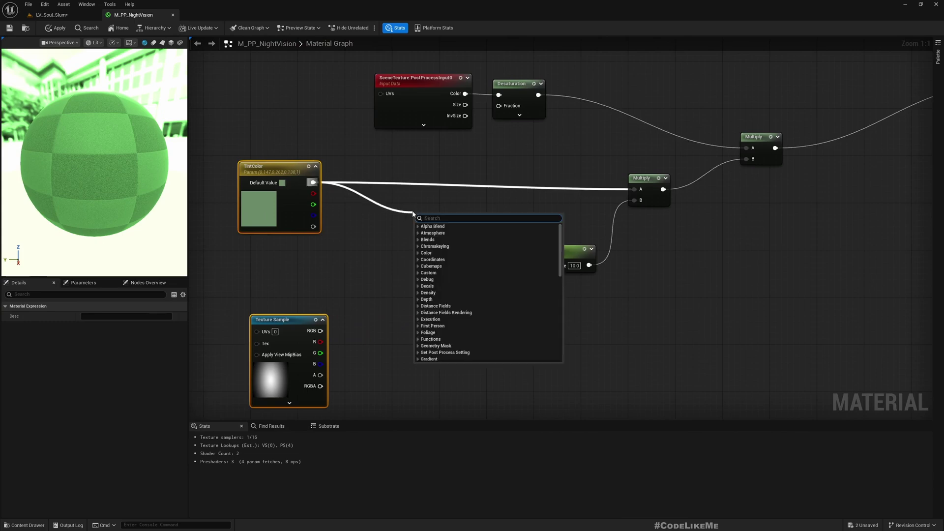
text(multiply)
key(Return)
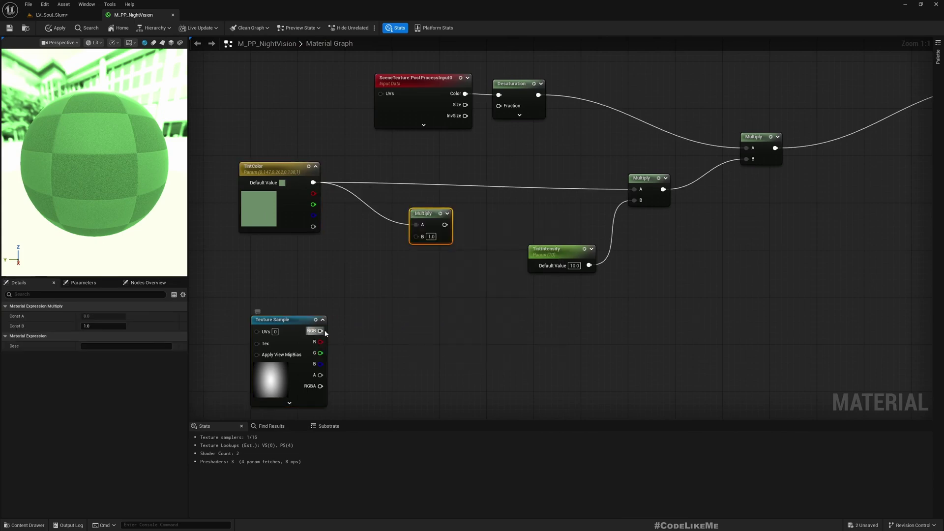
Connect the mask's RGB output to the new Multiply's B, feed the product into the TintIntensity Multiply's A, and apply the material.
drag(325, 333, 638, 188)
drag(426, 216, 468, 178)
scroll(506, 249, down, 2)
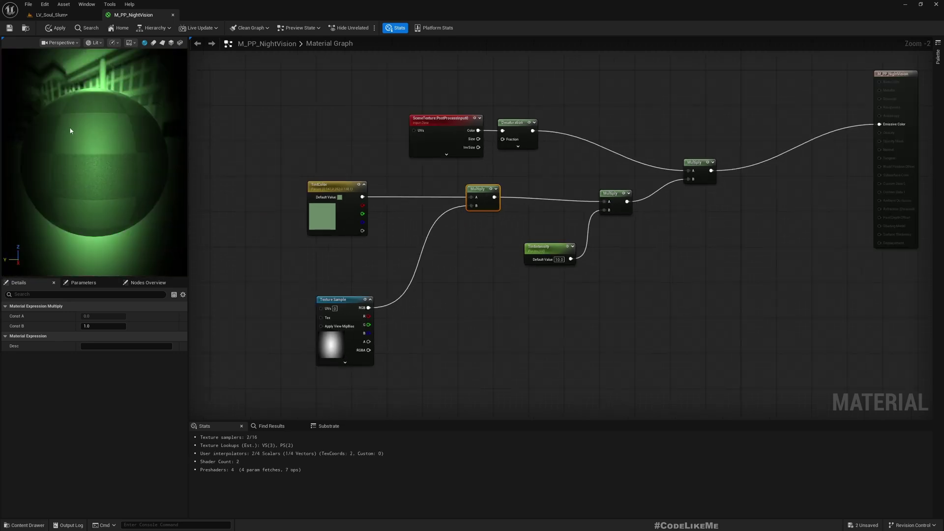
scroll(70, 131, down, 3)
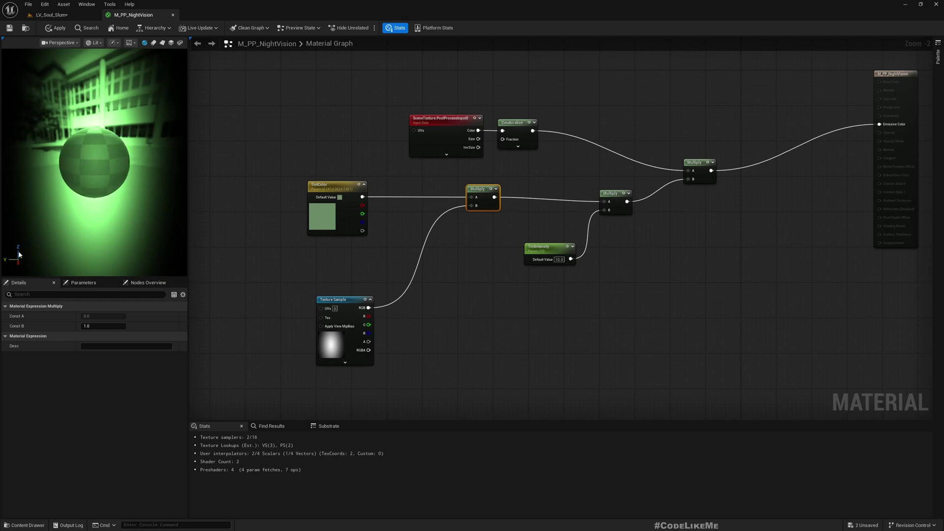
click(50, 29)
Inspect the masked night-vision effect full screen in the LV_Soul_Slum level, moving through the corridor and the outdoor area.
click(51, 14)
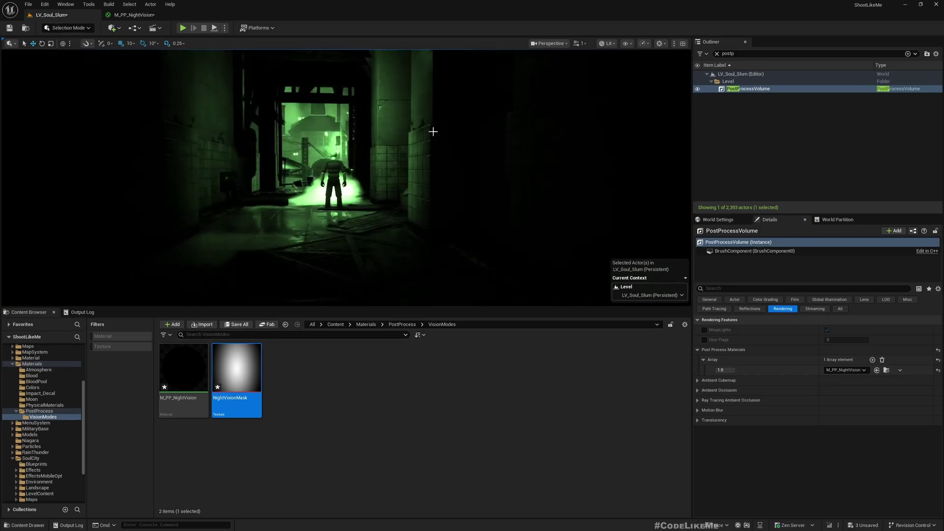
key(F11)
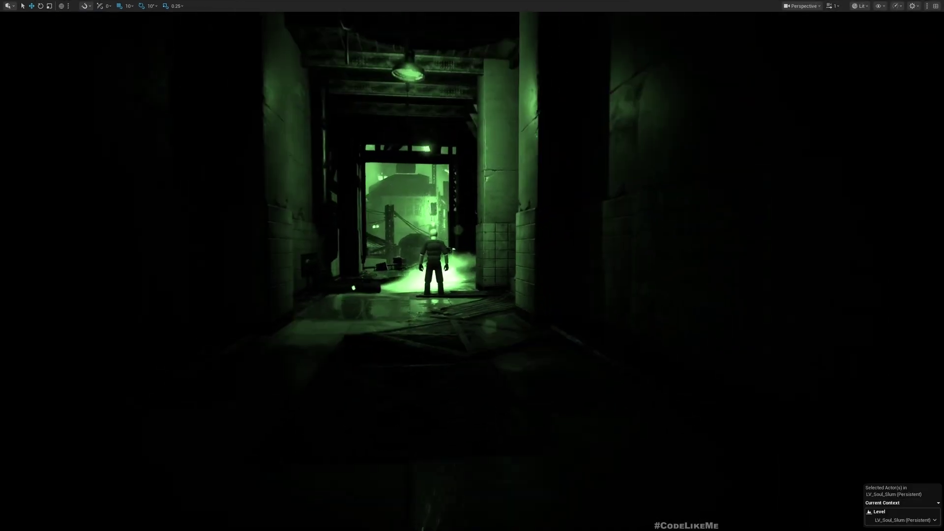
mouse_move(438, 135)
right_down()
mouse_move(437, 148)
mouse_move(438, 135)
right_up()
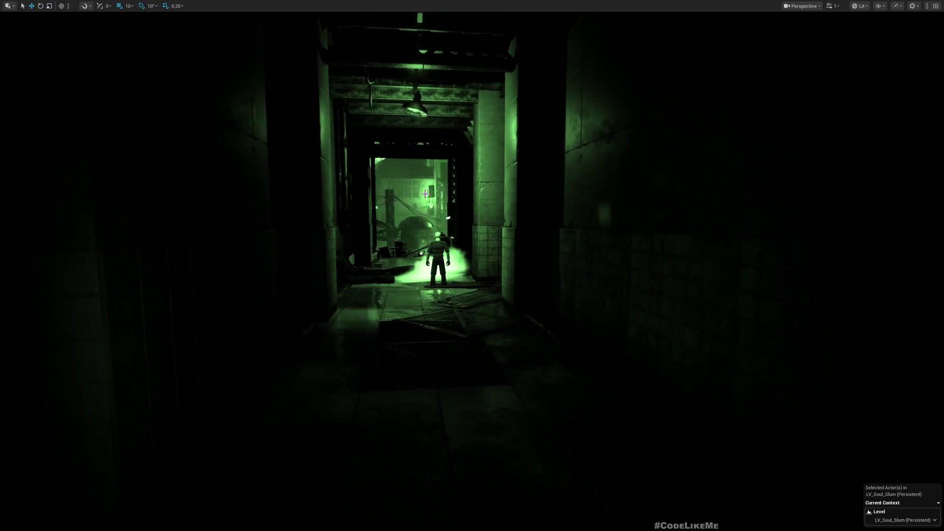
right_drag(425, 194, 450, 327)
key(s)
key(w)
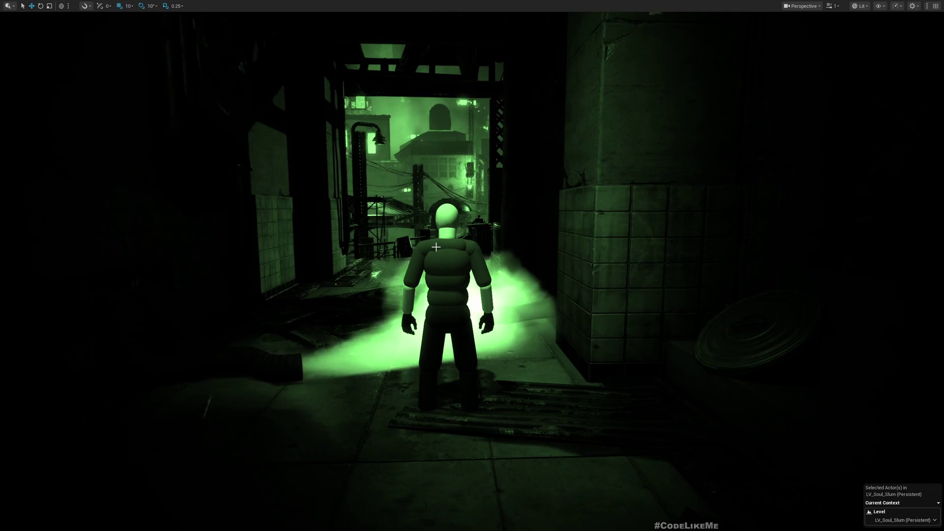
right_drag(436, 247, 454, 253)
key(s)
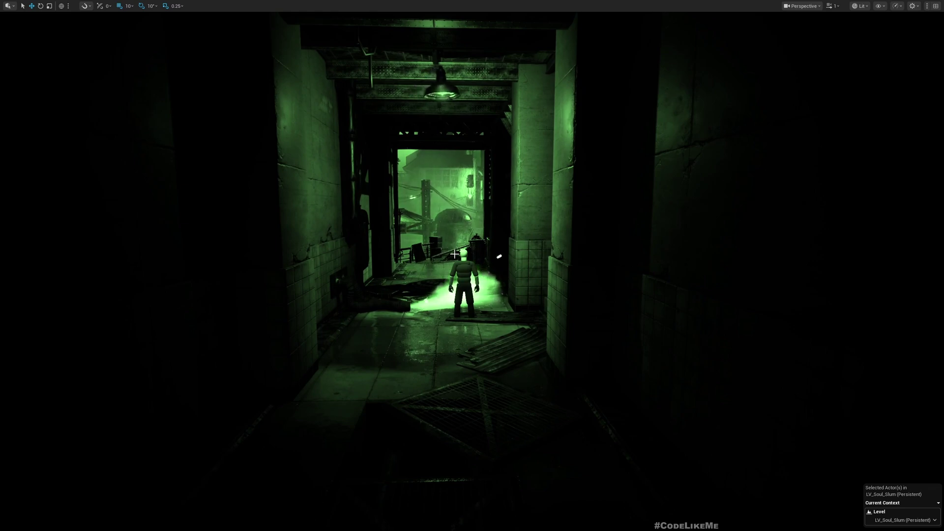
key(w)
right_drag(474, 260, 462, 231)
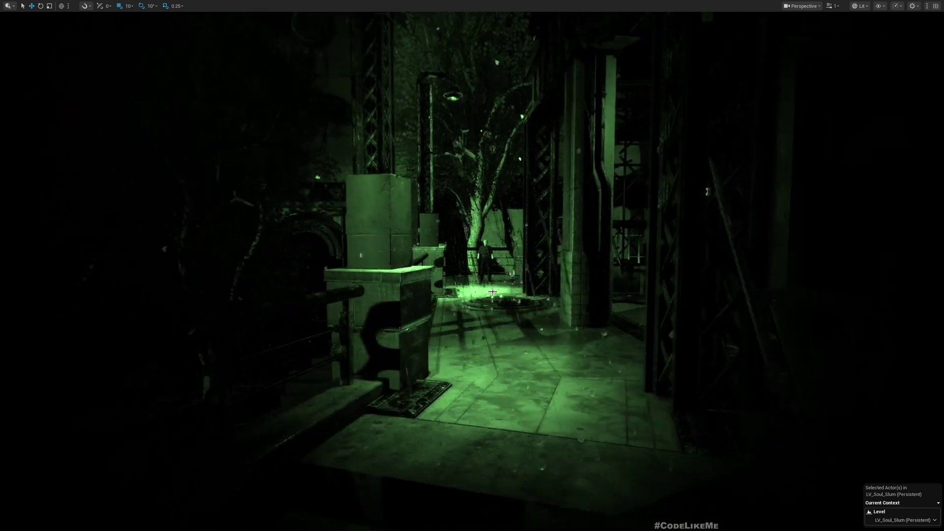
Select the distant ALS_NPC_Patrolling character and open the parent material of its Element 0 mesh material.
click(484, 255)
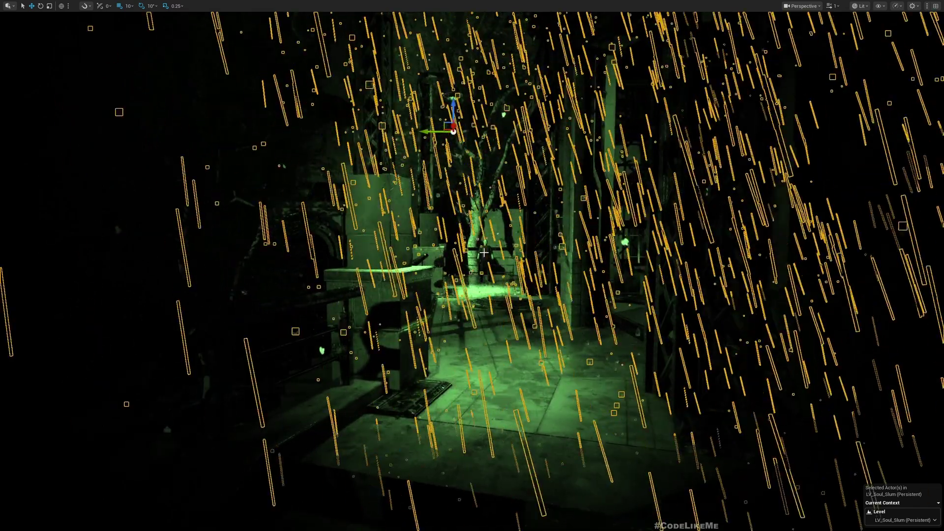
click(484, 255)
key(F11)
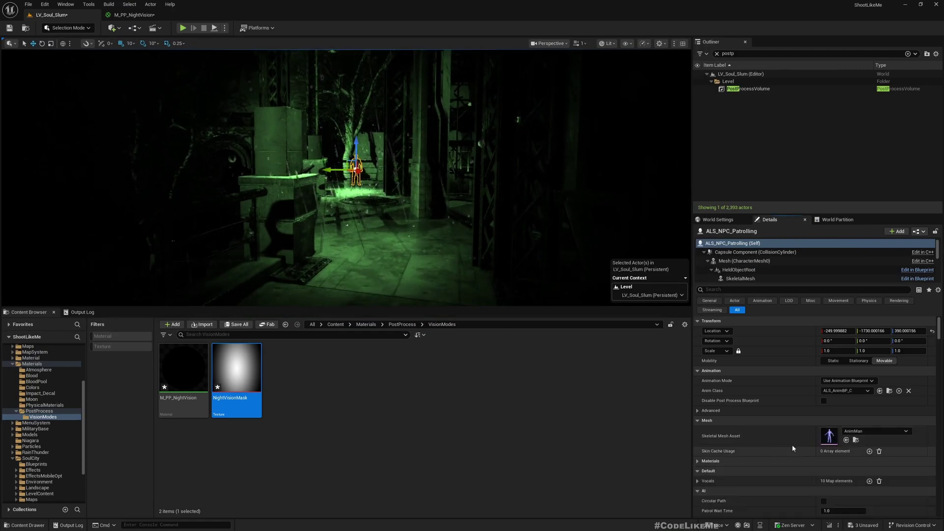
scroll(724, 457, down, 10)
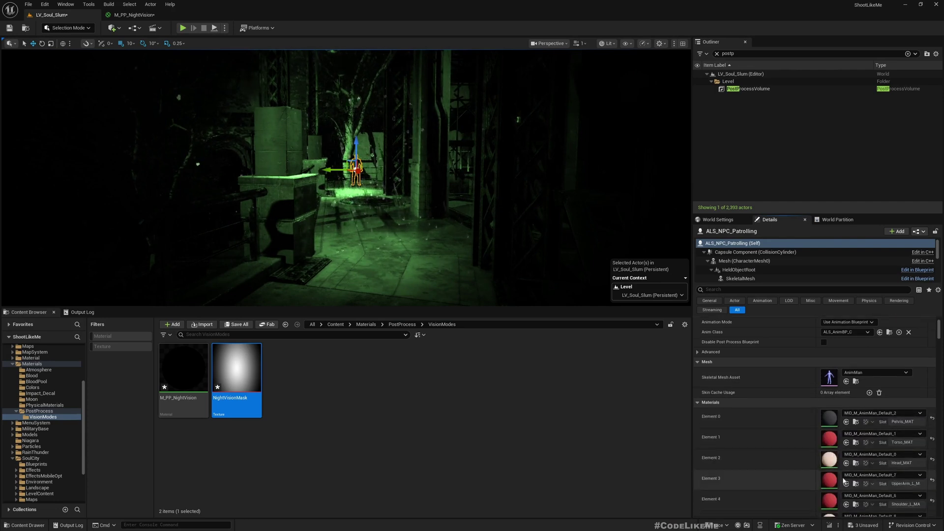
scroll(836, 418, up, 5)
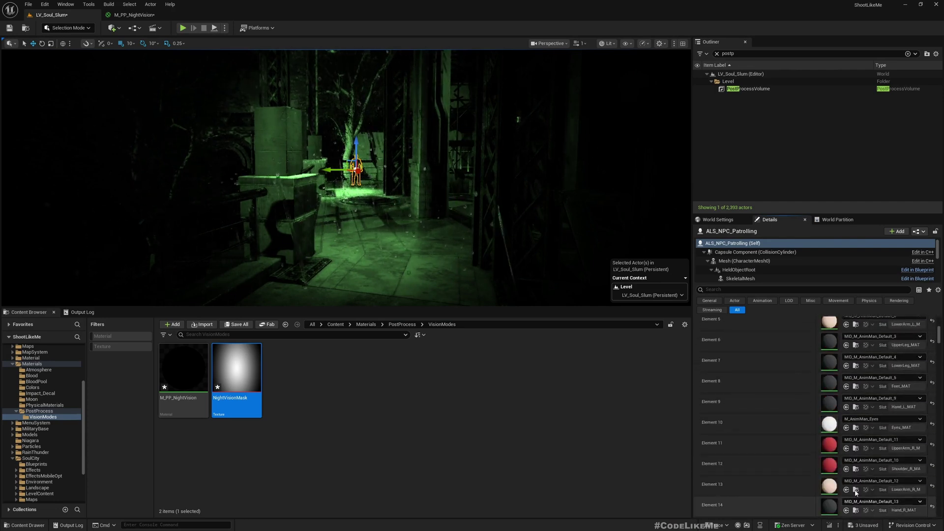
double_click(829, 347)
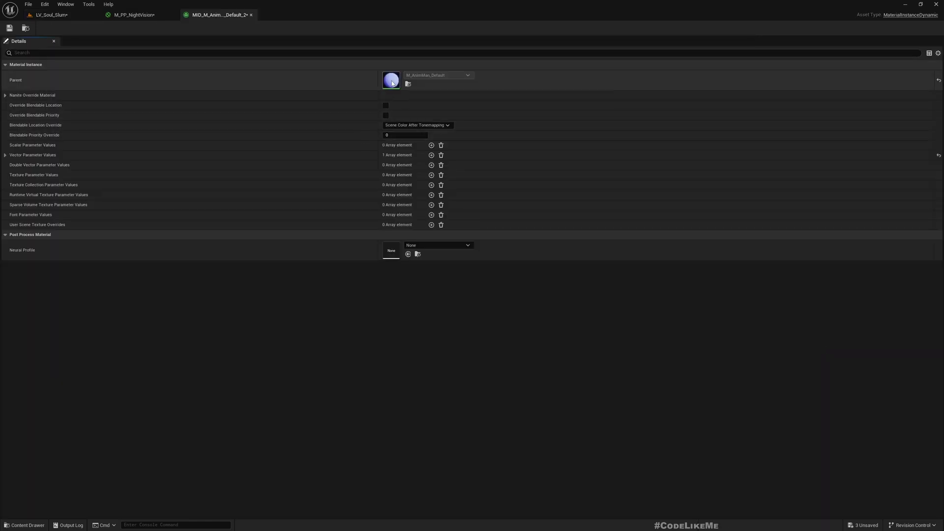
double_click(392, 83)
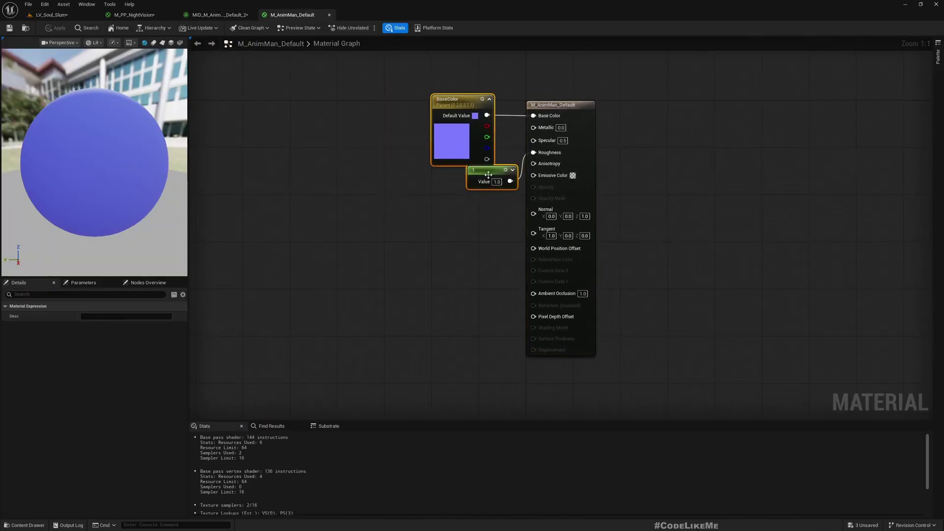
Move the BaseColor and roughness constant nodes away from the M_AnimMan_Default output and close the dynamic material instance.
drag(488, 175, 353, 171)
double_click(201, 9)
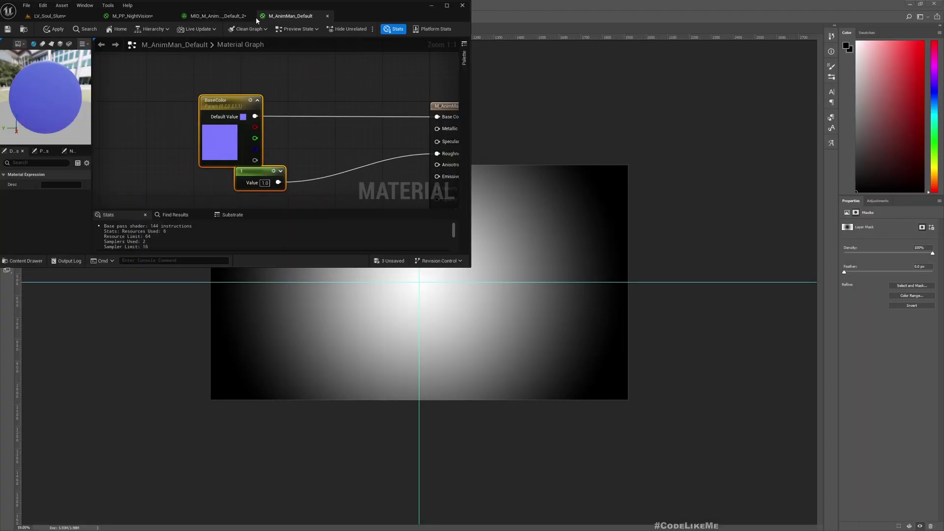
click(443, 6)
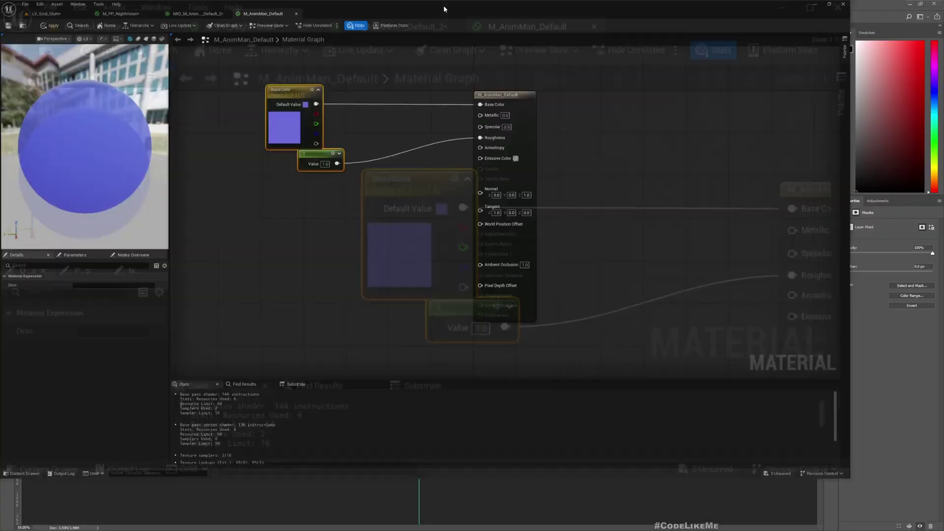
click(221, 14)
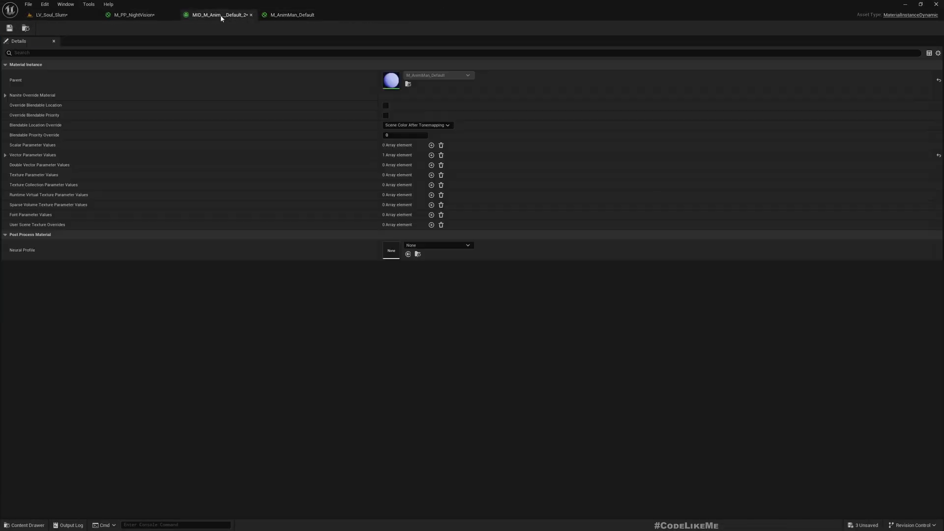
click(251, 15)
click(52, 14)
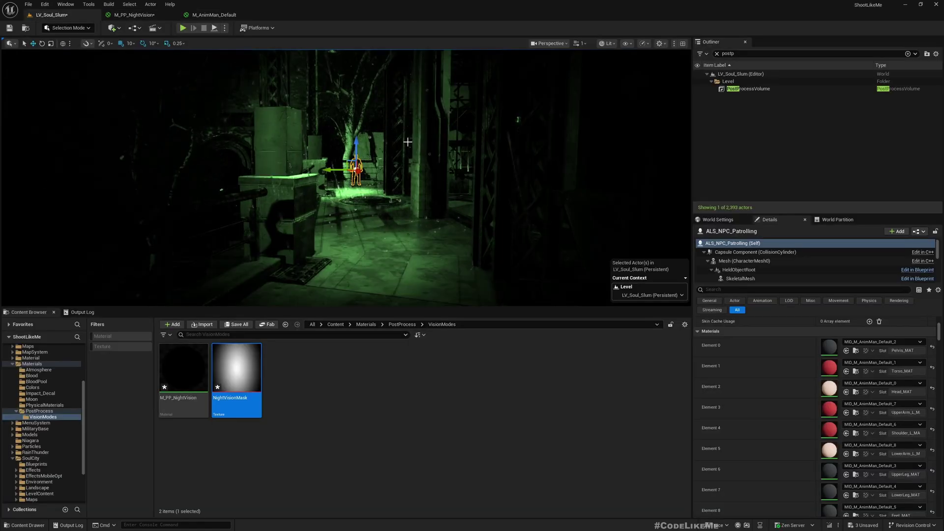
click(200, 14)
Move BaseColor further from the output node and place the roughness constant just below it.
right_drag(352, 242, 477, 261)
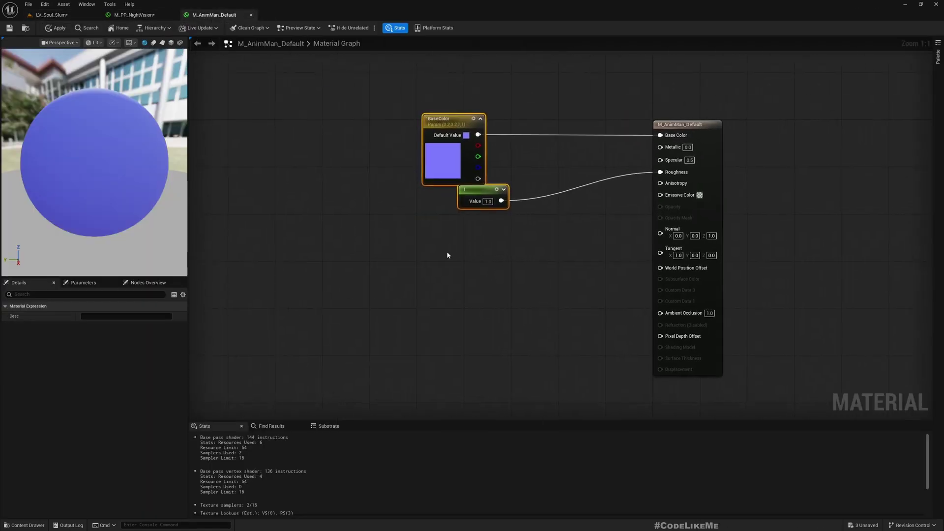
click(446, 253)
drag(437, 125, 319, 119)
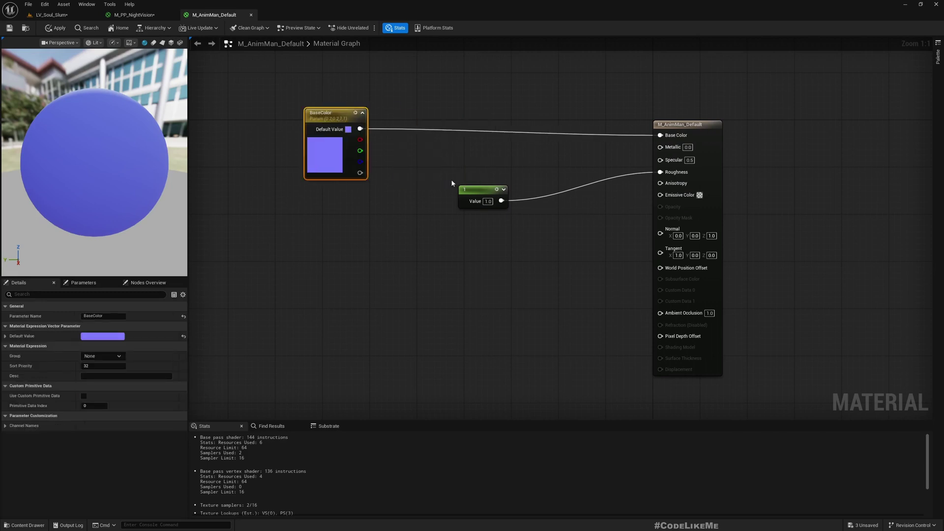
drag(473, 193, 349, 209)
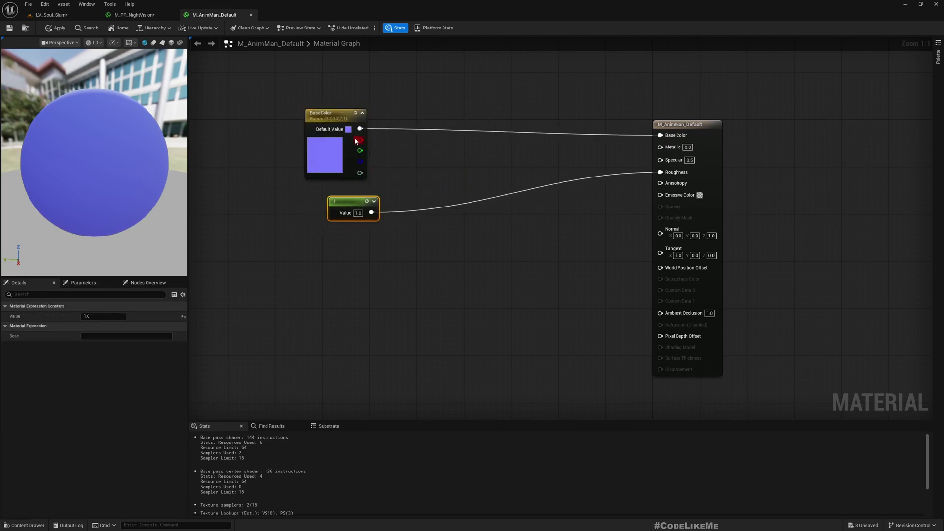
Add a Multiply node below the roughness connection with BaseColor as its A input.
drag(359, 128, 481, 279)
text(mul)
key(Return)
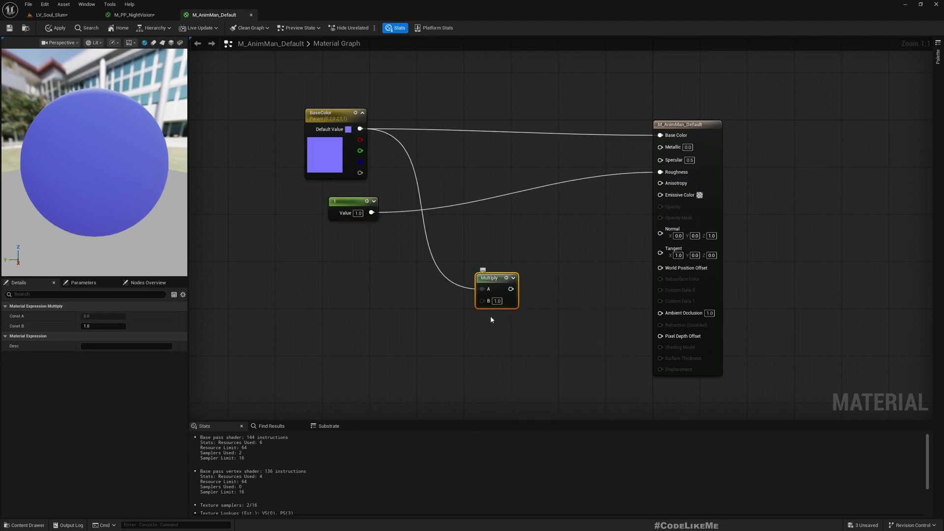
Promote the Multiply's B input to a parameter named NVEmission with default 0.2, and connect the product to Emissive Color.
right_click(485, 307)
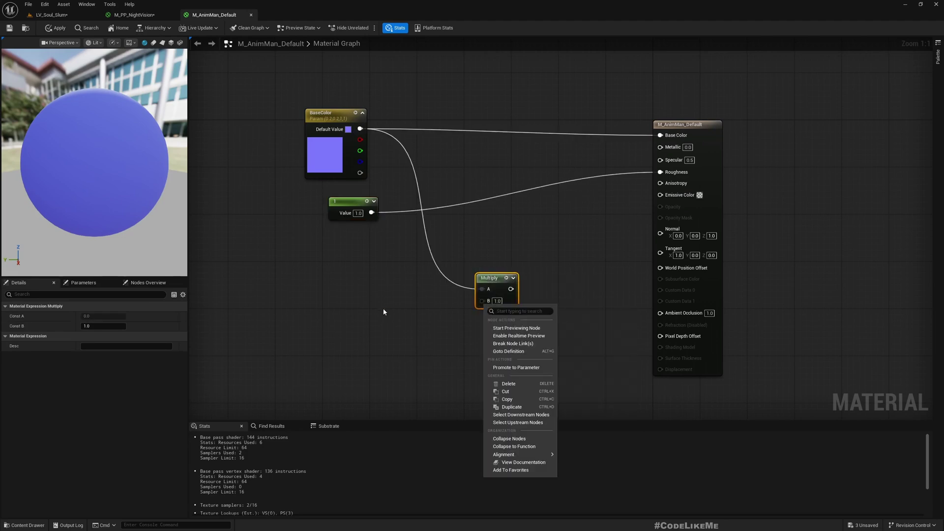
click(517, 367)
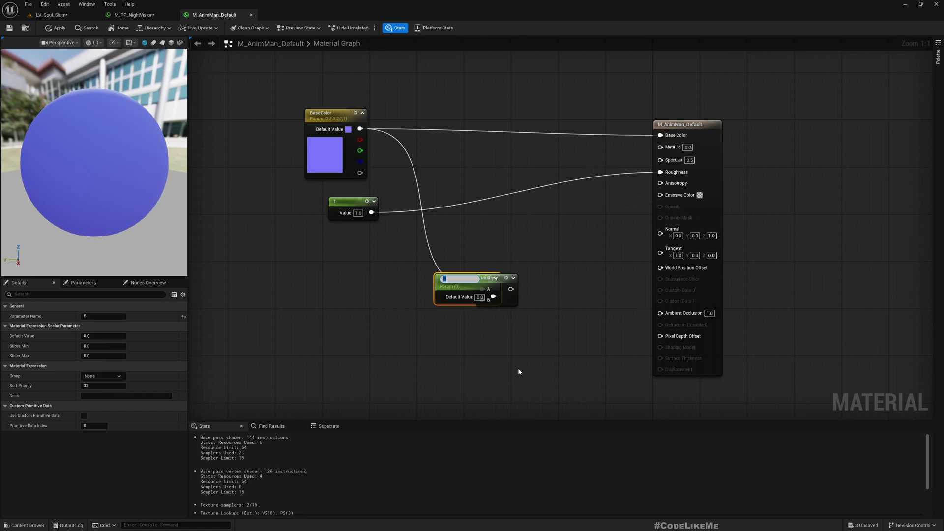
text(NVEmission)
key(Return)
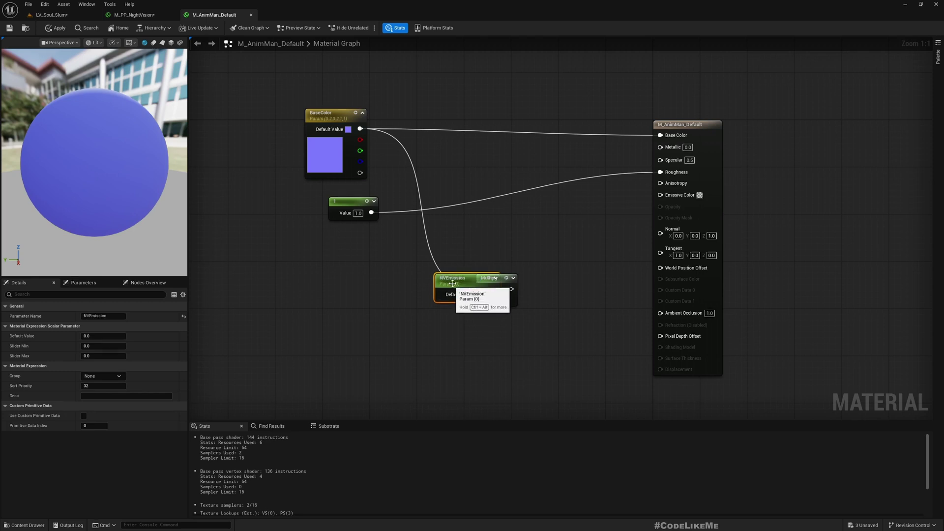
drag(460, 284, 359, 290)
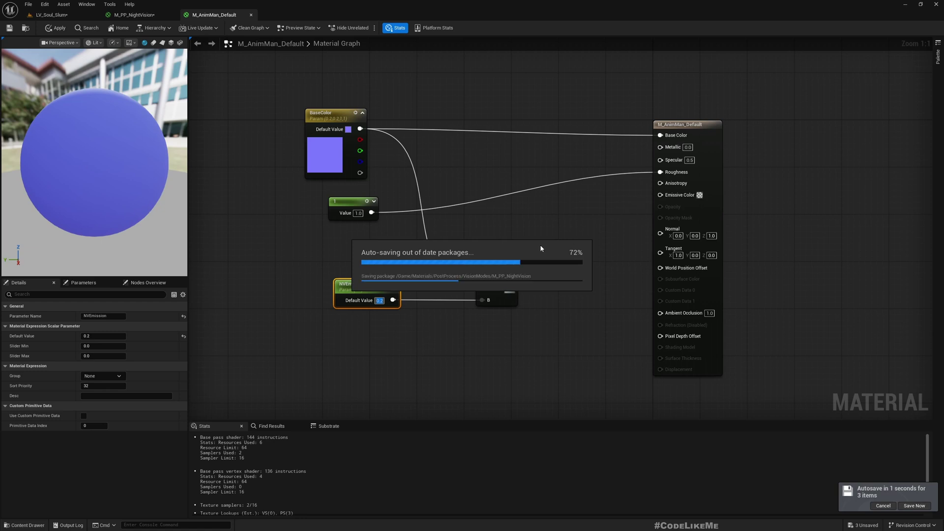
drag(511, 289, 661, 194)
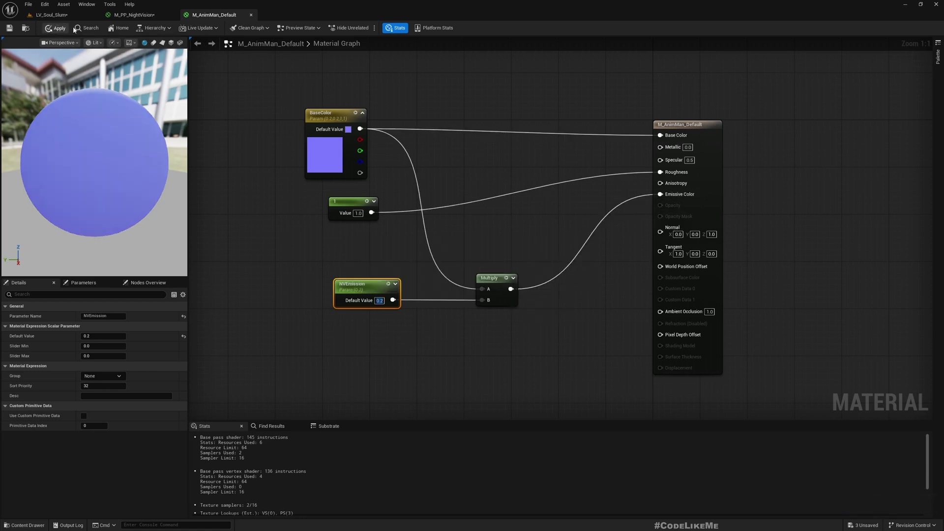
Examine the character's emissive look in the level full screen with editor overlays hidden.
click(135, 15)
click(52, 15)
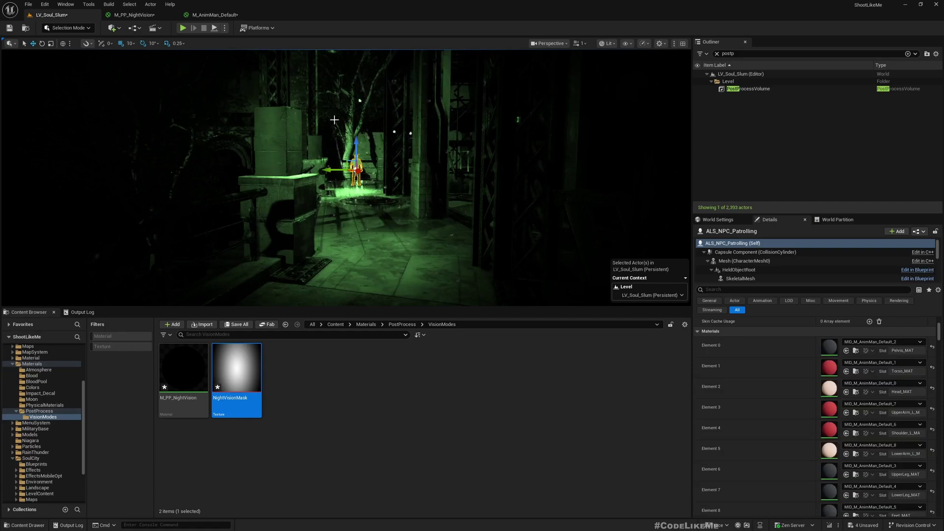
right_drag(335, 120, 332, 108)
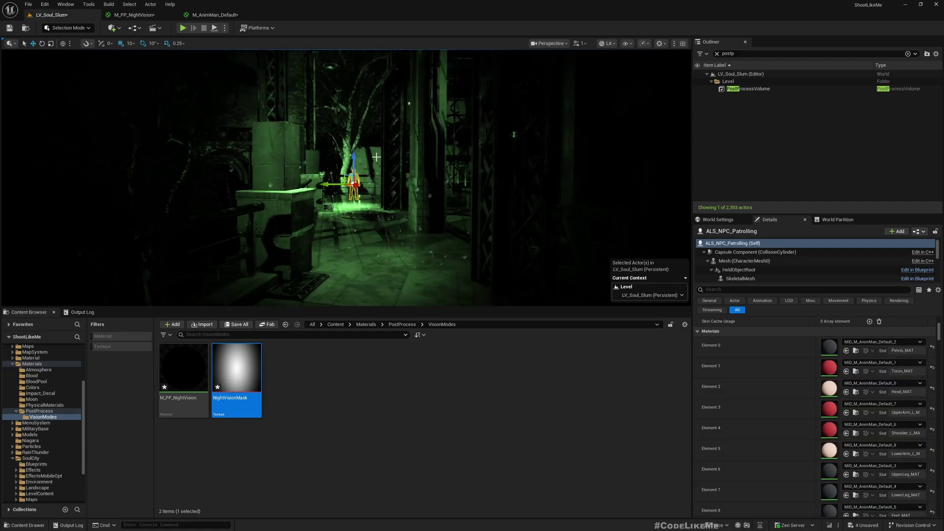
key(F11)
key(g)
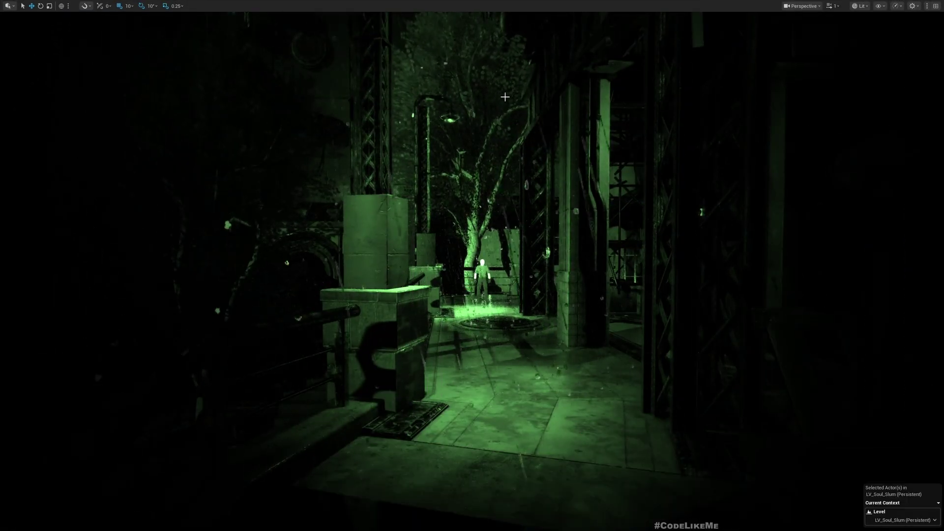
key(w)
mouse_move(505, 97)
right_down()
mouse_move(525, 118)
mouse_move(501, 94)
mouse_move(508, 106)
mouse_move(490, 98)
mouse_move(508, 104)
right_up()
key(s)
Playtest the night-vision look, running down the corridor and switching from the assault rifle to the sniper rifle.
key(a)
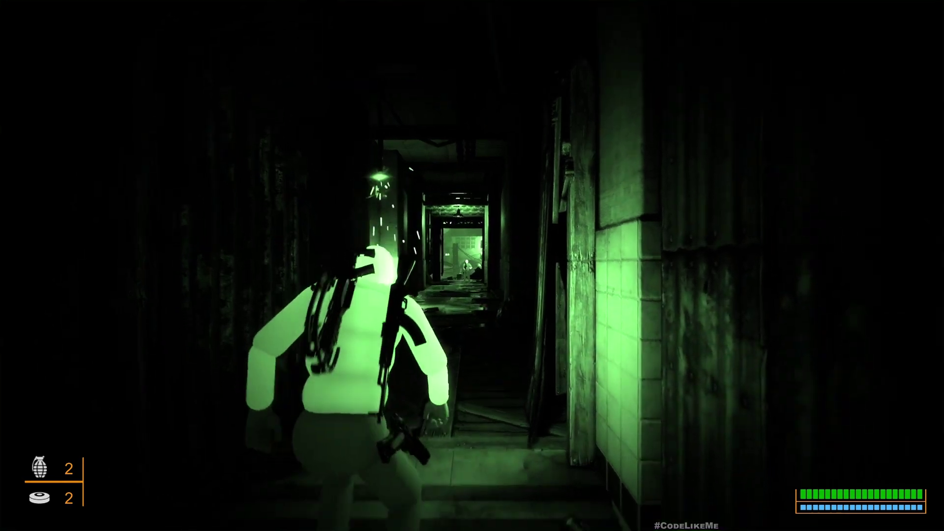
key(w)
key(1)
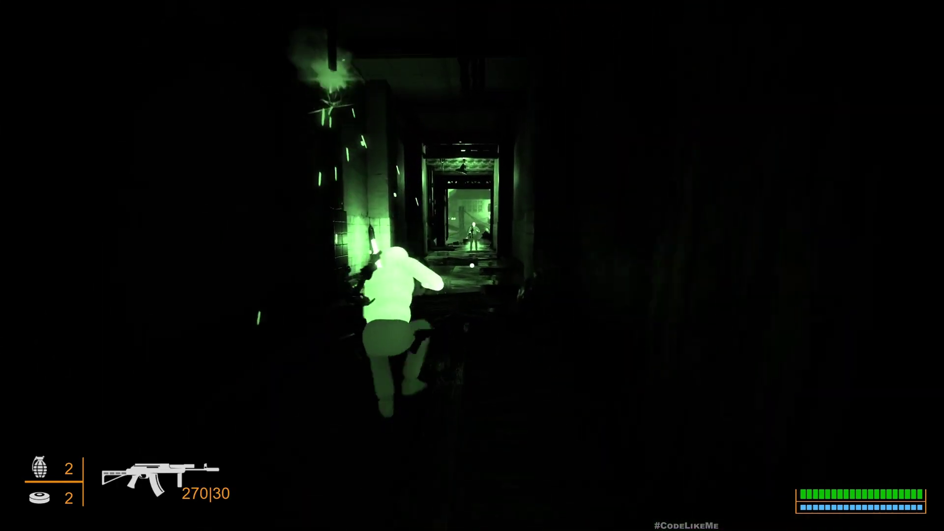
key(2)
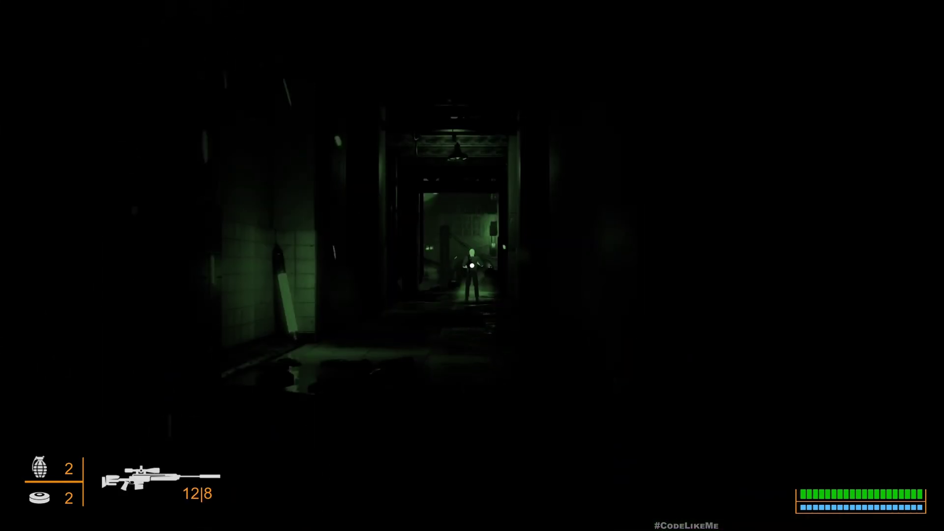
Check the night-vision glow of the enemy at the corridor's end through the sniper scope at different zoom levels.
scroll(472, 266, up, 1)
scroll(473, 266, up, 3)
scroll(473, 266, down, 3)
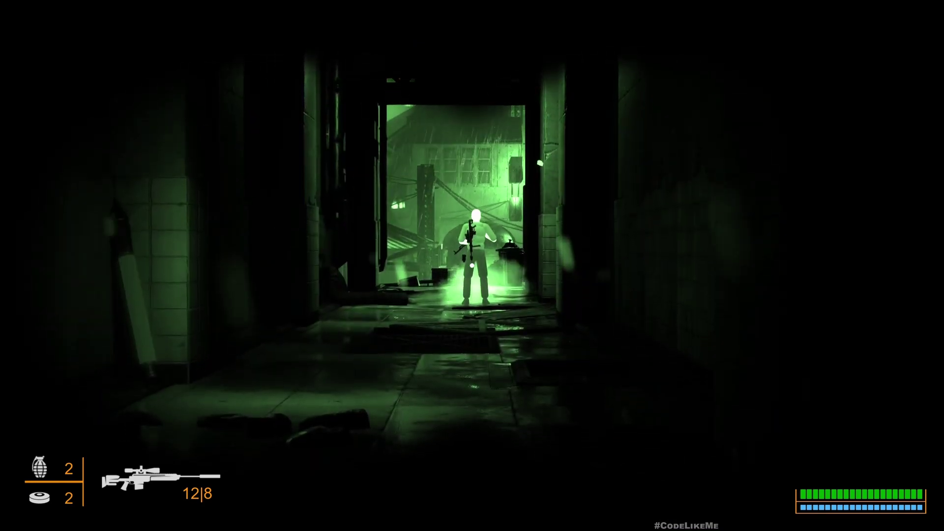
scroll(472, 265, down, 1)
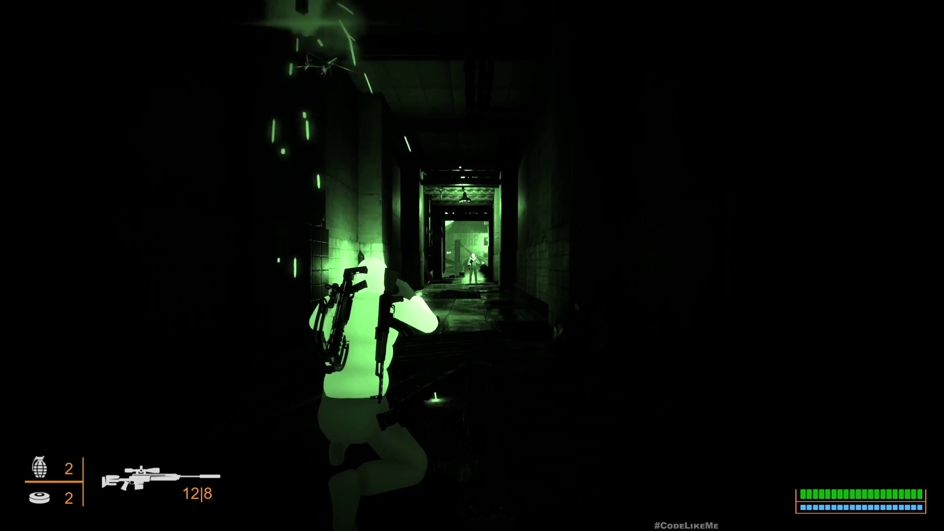
Advance down the corridor, switch to the assault rifle with its suppressor fitted, and shoot the glowing enemy.
key(w)
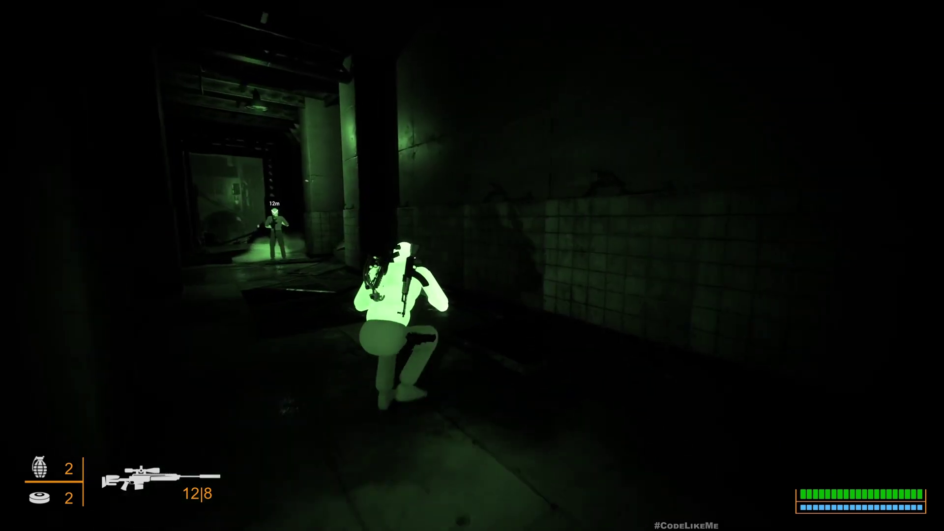
key(1)
key(w)
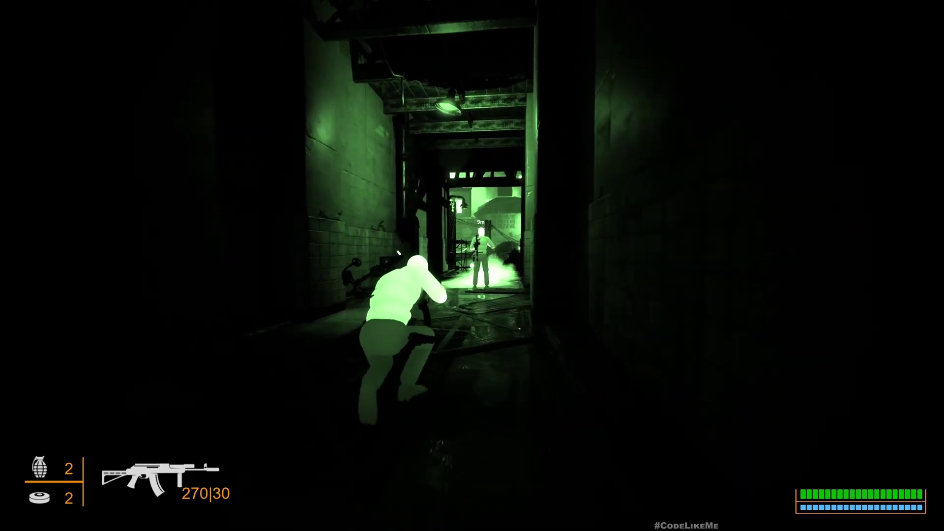
key(t)
right_click(473, 266)
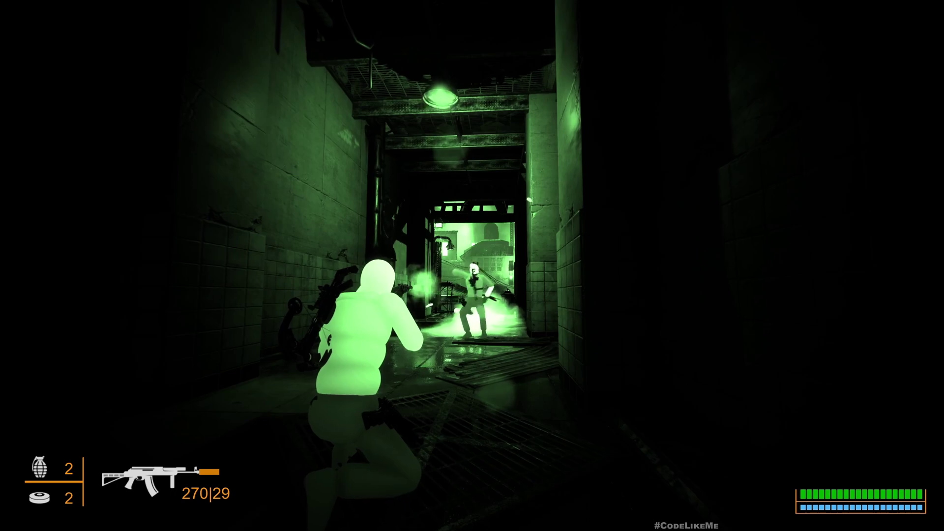
key(w)
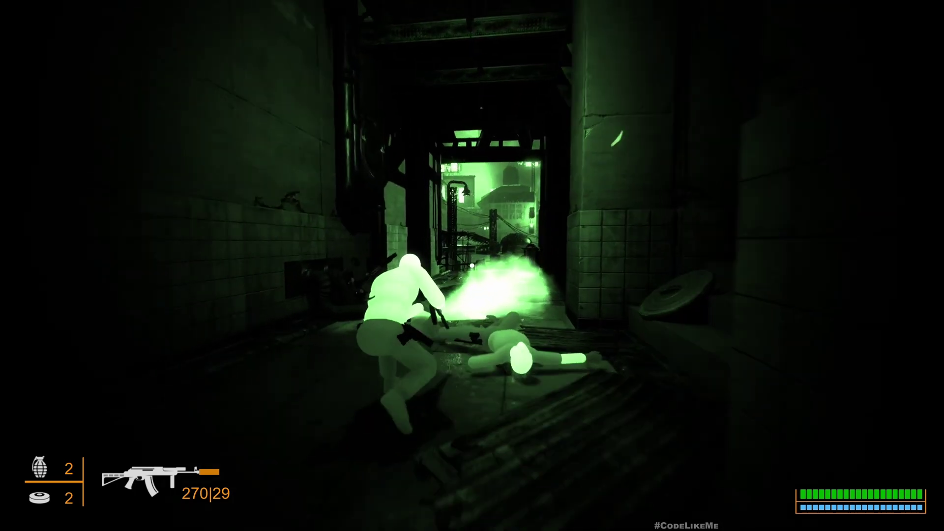
Run past the downed enemy and crouch behind the tiled pillar overlooking the courtyard.
key(shift+w)
key(c)
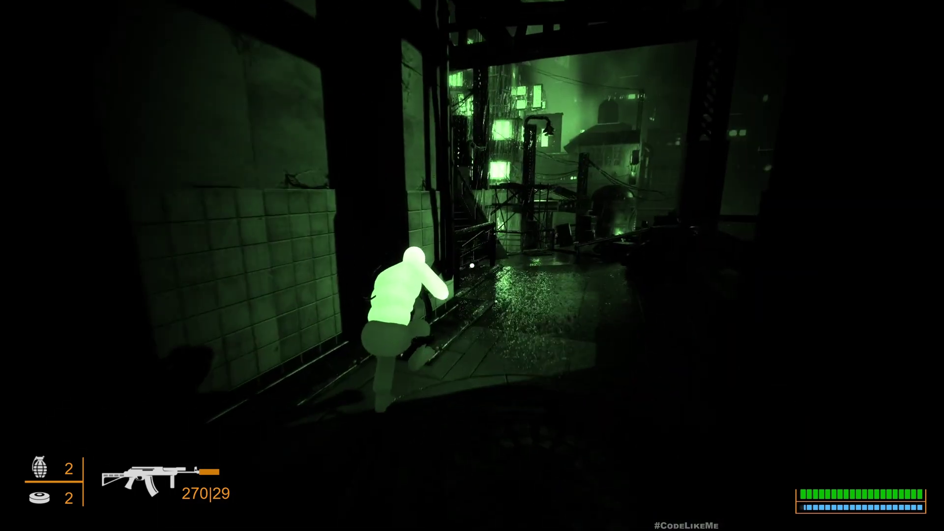
key(w)
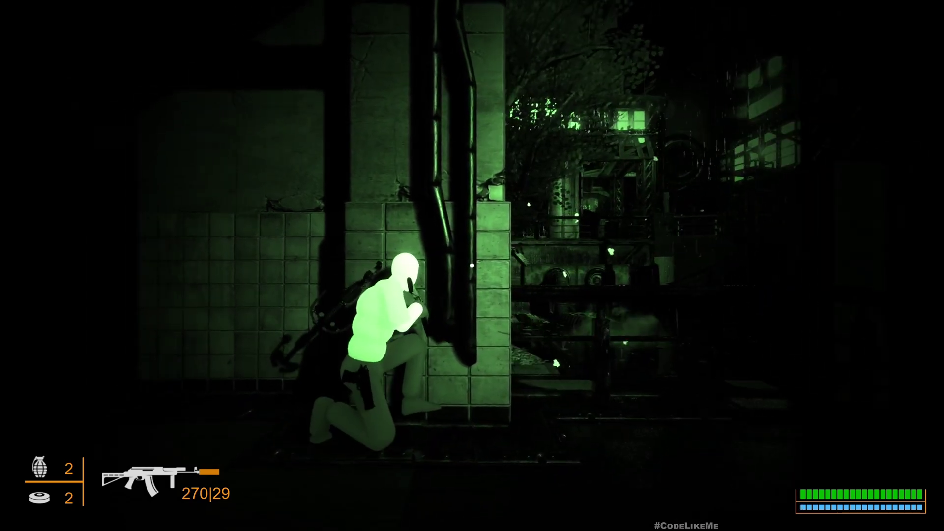
key(w)
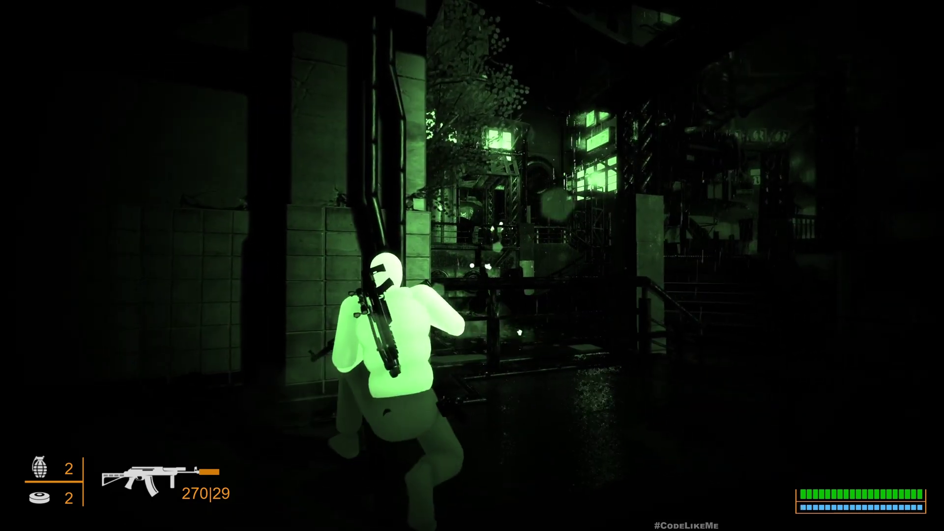
Switch to the sniper rifle and examine the enemies on the courtyard balcony through the scope at varying zoom.
key(2)
right_click(472, 266)
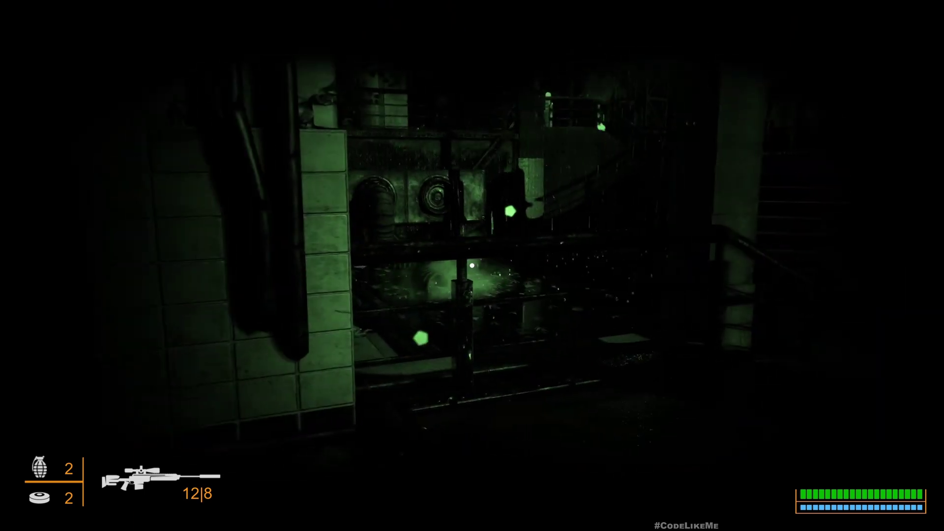
scroll(472, 266, up, 1)
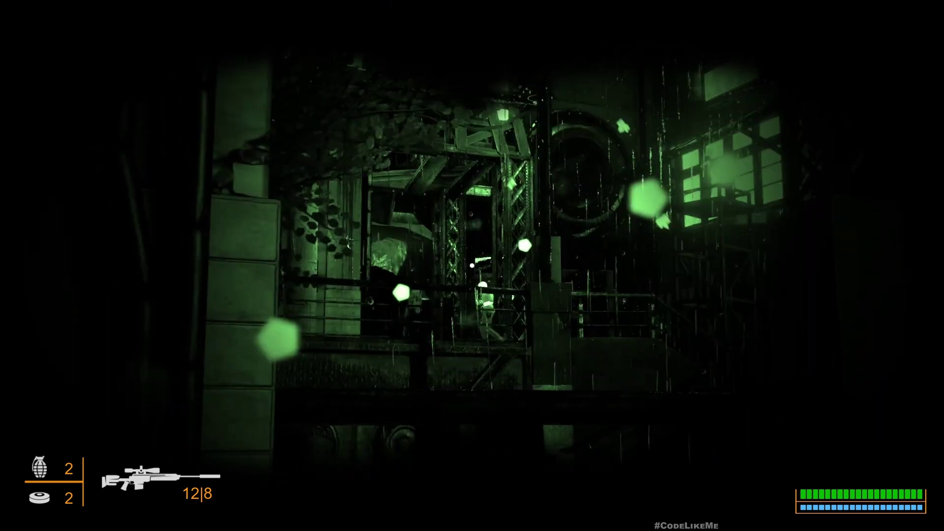
scroll(472, 266, up, 1)
scroll(472, 265, up, 2)
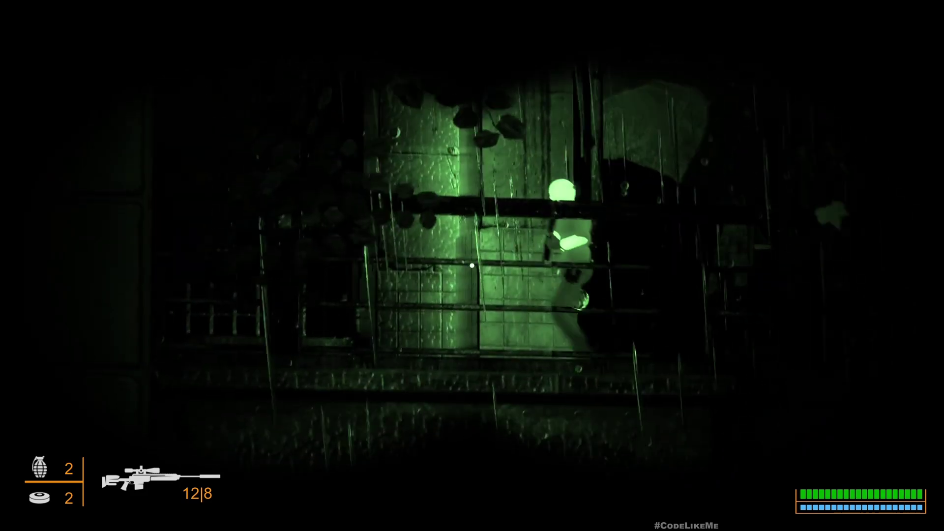
scroll(472, 266, down, 4)
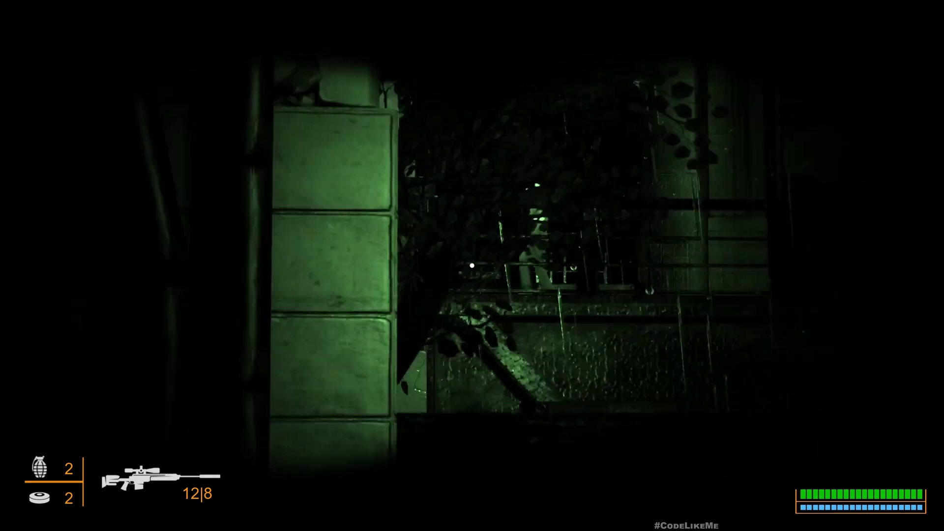
Strafe around the pillar and scan the tree and lit buildings across the courtyard, both scoped and unscoped.
key(d)
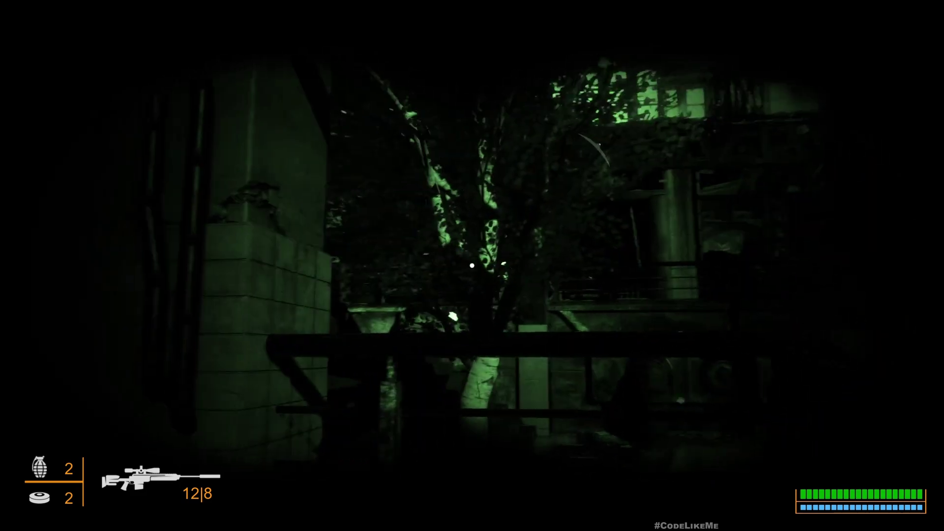
key(a)
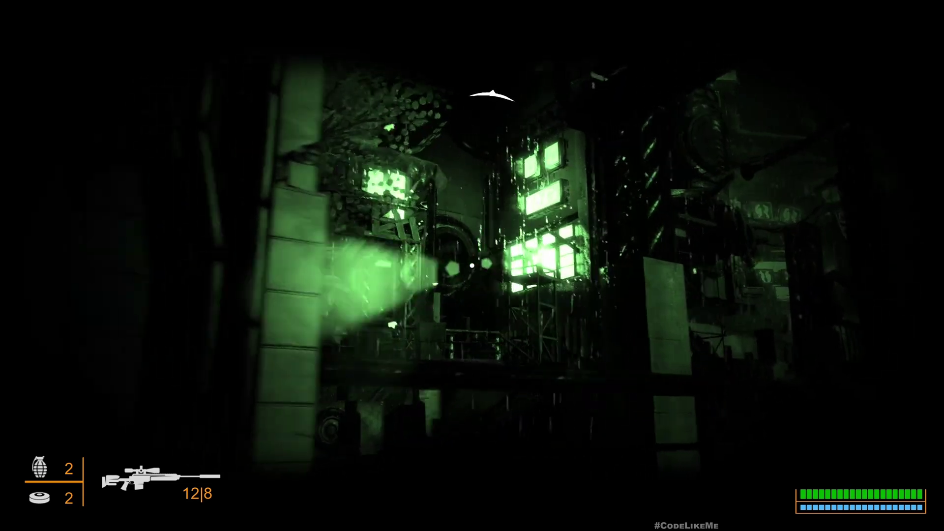
right_click(473, 266)
right_click(472, 266)
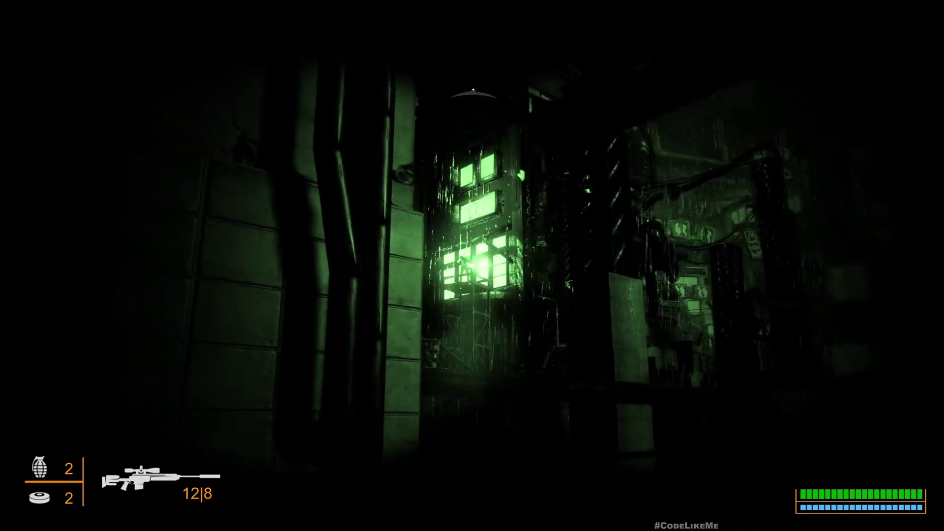
key(d)
key(a)
right_click(472, 266)
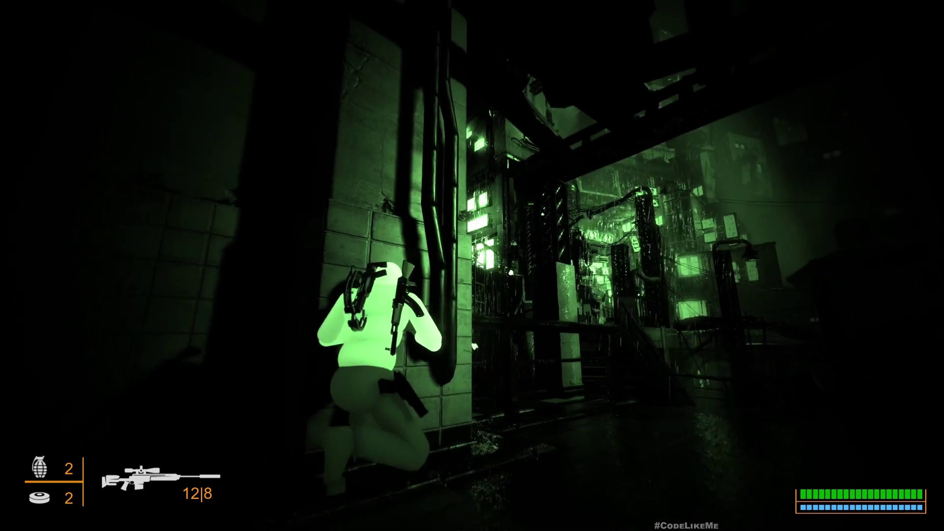
Zoom the scope on the enemy in front of the lit windows, return toward the corridor and end the playtest.
scroll(472, 265, up, 3)
scroll(472, 266, up, 3)
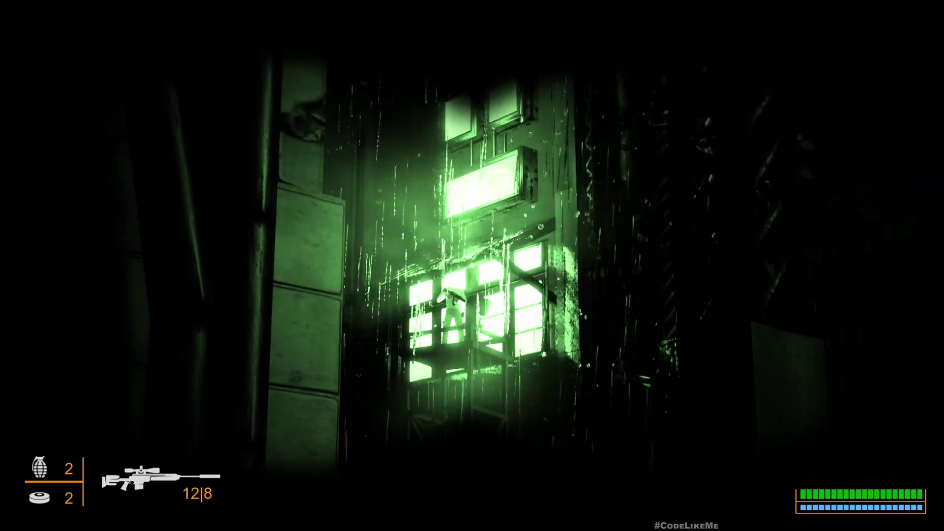
right_click(472, 266)
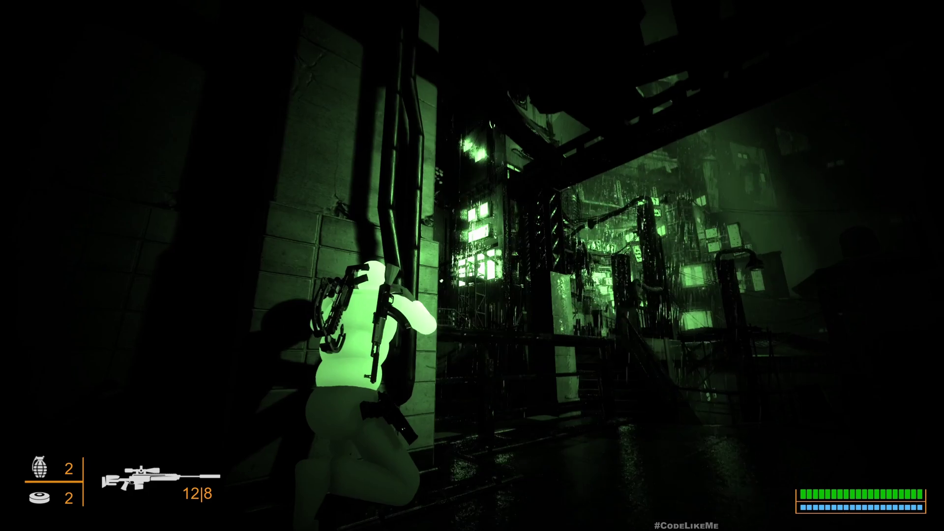
right_click(472, 265)
scroll(472, 266, up, 2)
scroll(472, 265, down, 3)
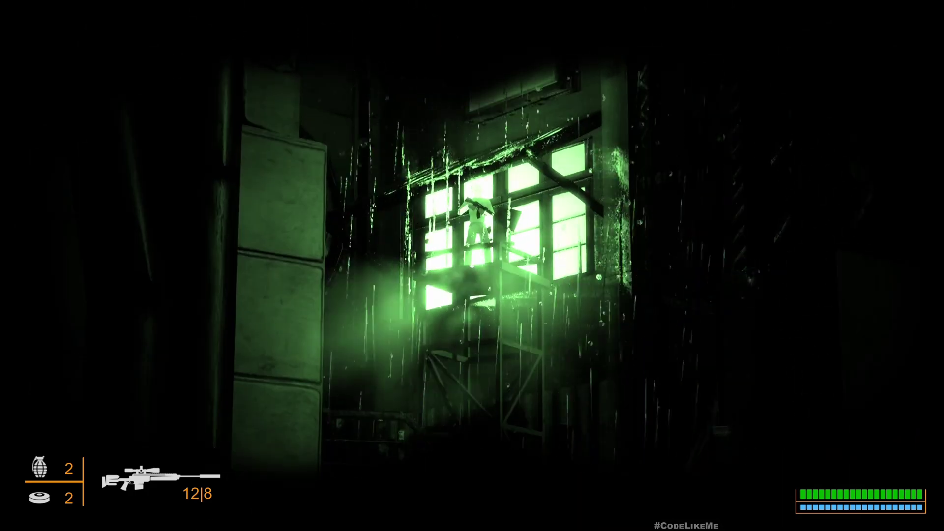
right_click(472, 265)
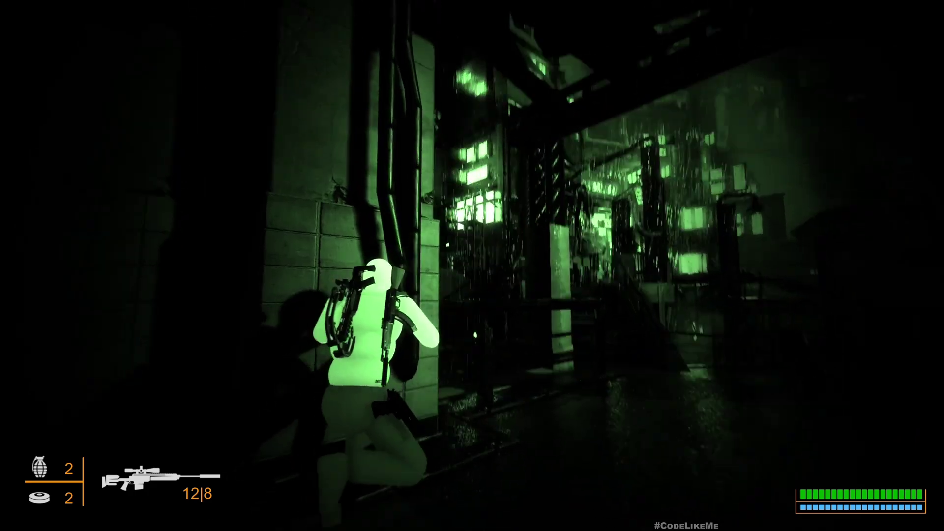
key(w)
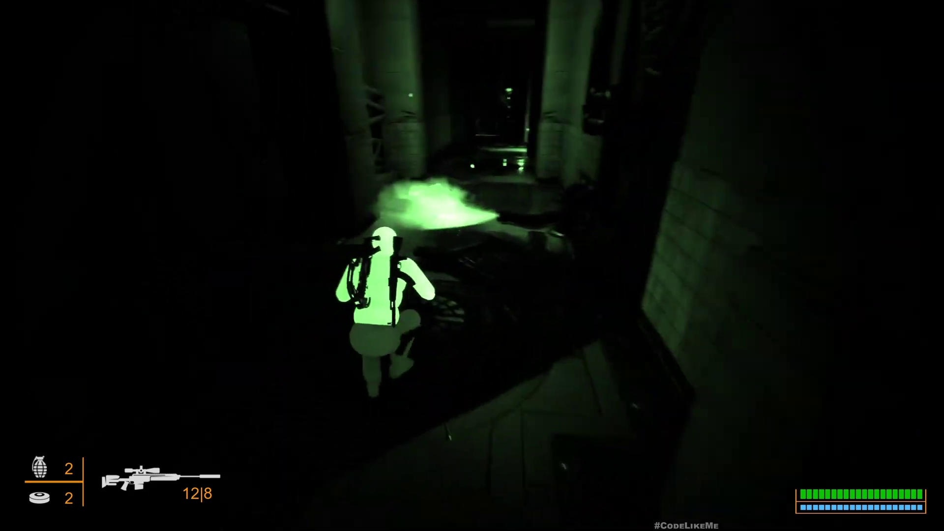
key(Escape)
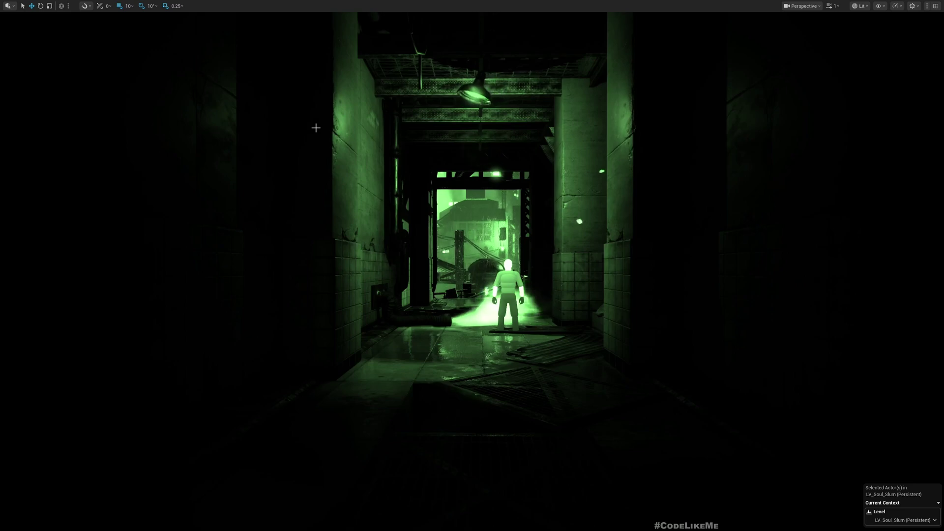
Leave the full-screen level view and switch to the M_PP_NightVision material graph.
right_drag(386, 214, 404, 201)
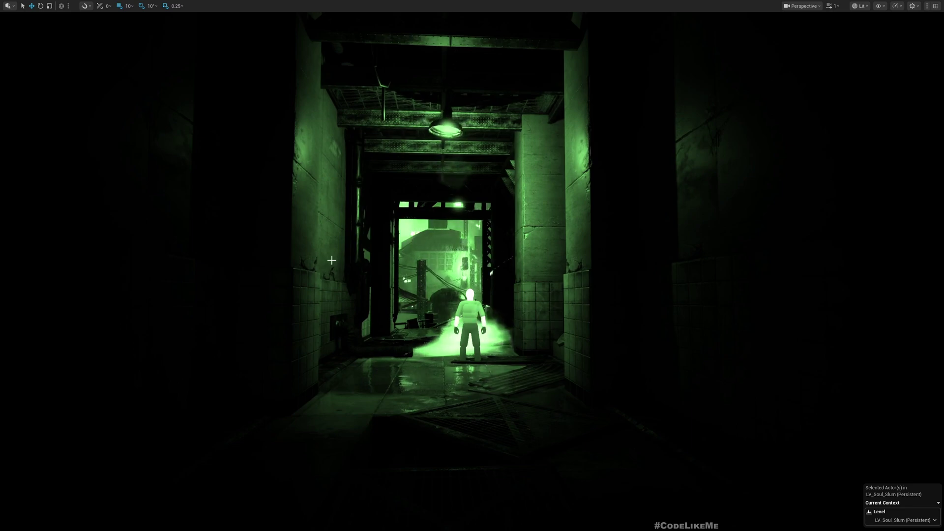
key(F11)
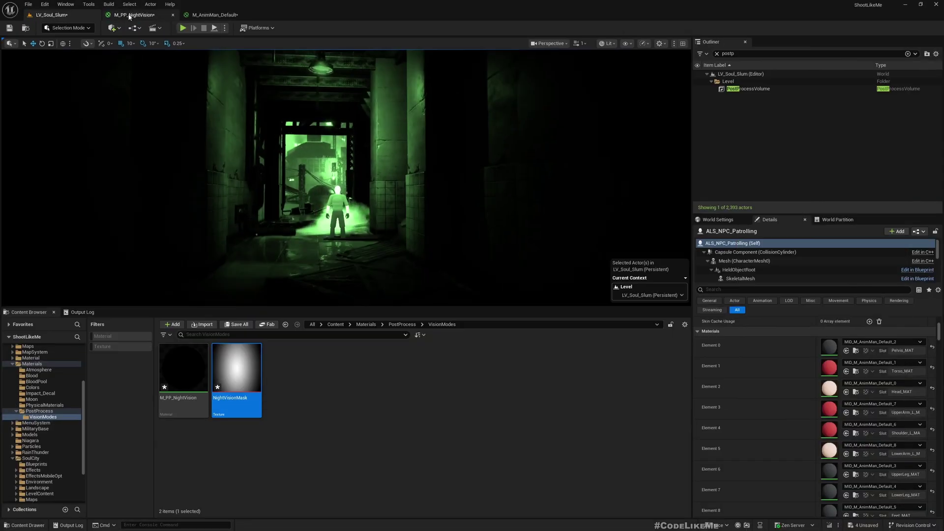
click(129, 16)
drag(457, 178, 509, 187)
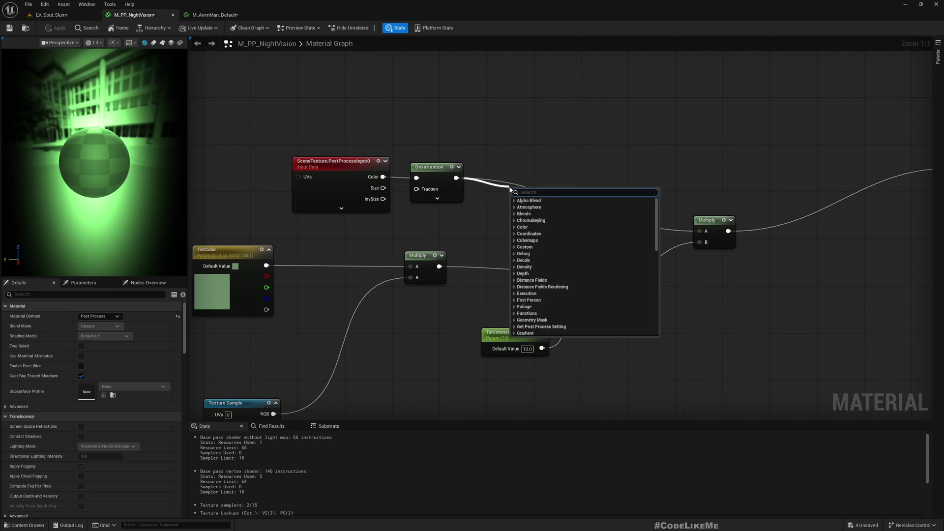
text(*)
key(Return)
key(Delete)
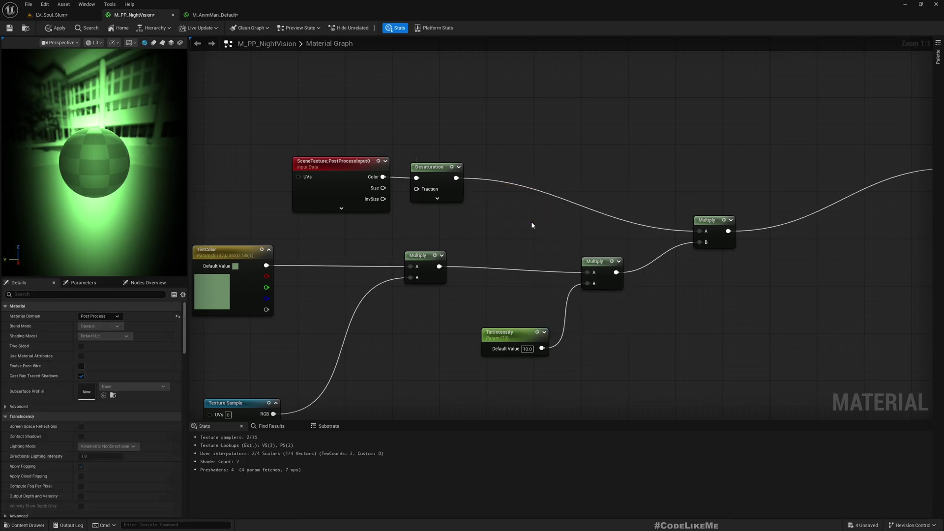
Insert an Add node between the Desaturation output and the A input of the final Multiply.
drag(456, 178, 685, 235)
text(add)
key(Return)
Straighten the connections between the SceneTexture, Desaturation and Add nodes and move the row higher in the graph.
drag(341, 144, 563, 217)
right_click(563, 216)
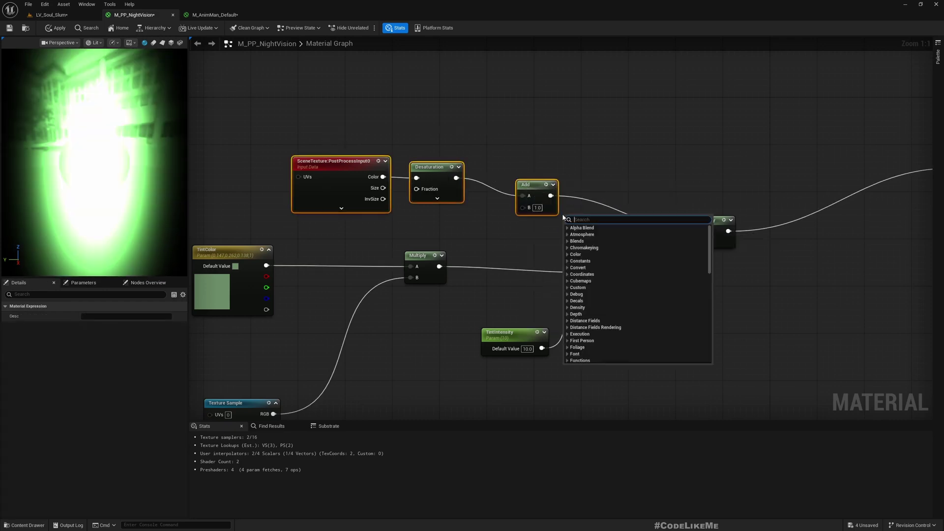
text(q)
right_drag(466, 138, 457, 128)
key(q)
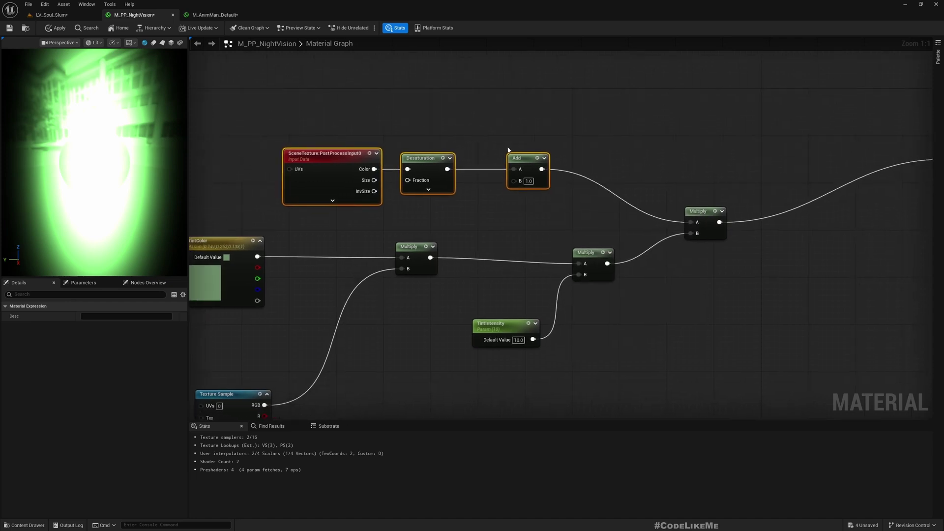
drag(529, 165, 520, 117)
Promote the Add node's B input to a parameter named LightOffset and place it below the Desaturation node.
right_click(509, 139)
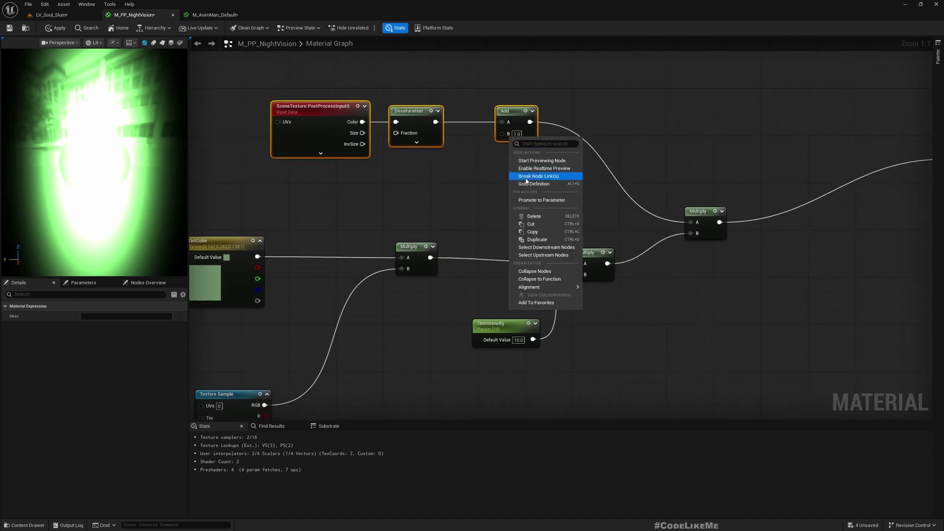
click(540, 201)
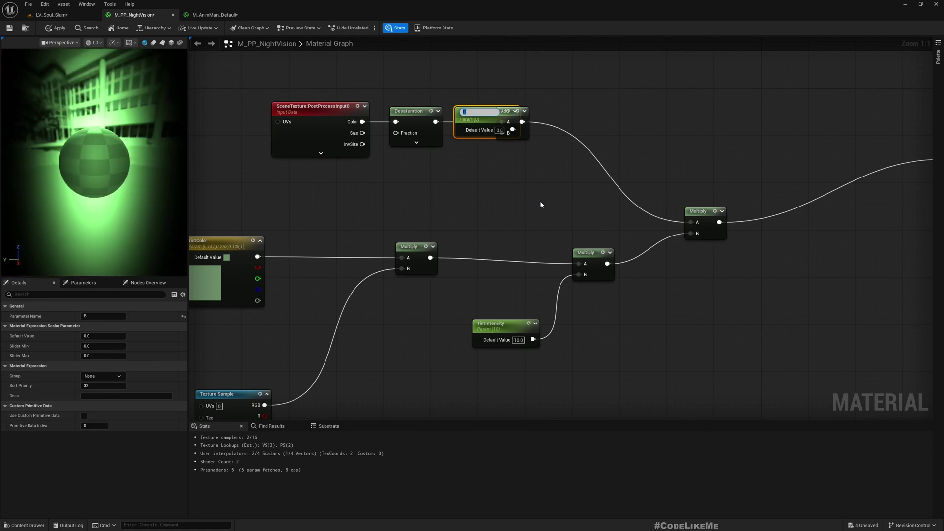
text(LightOffset)
key(Return)
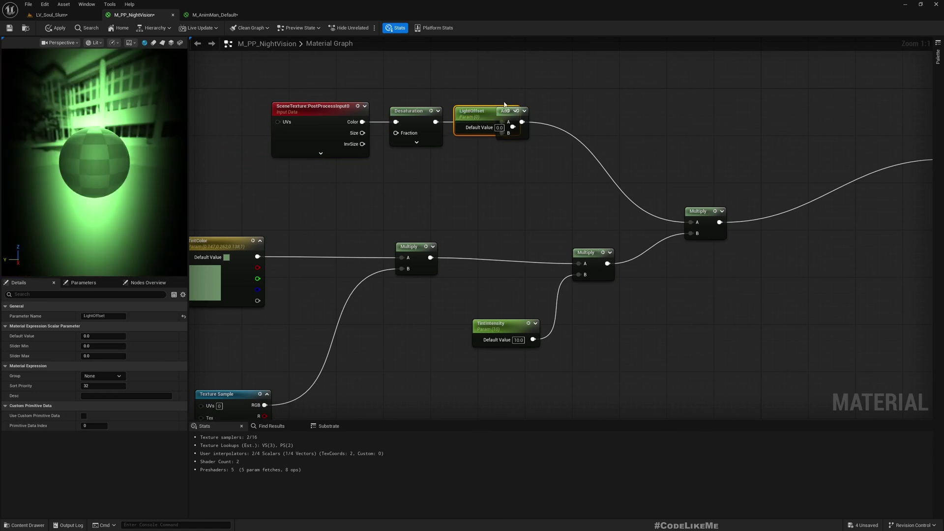
drag(505, 105, 433, 163)
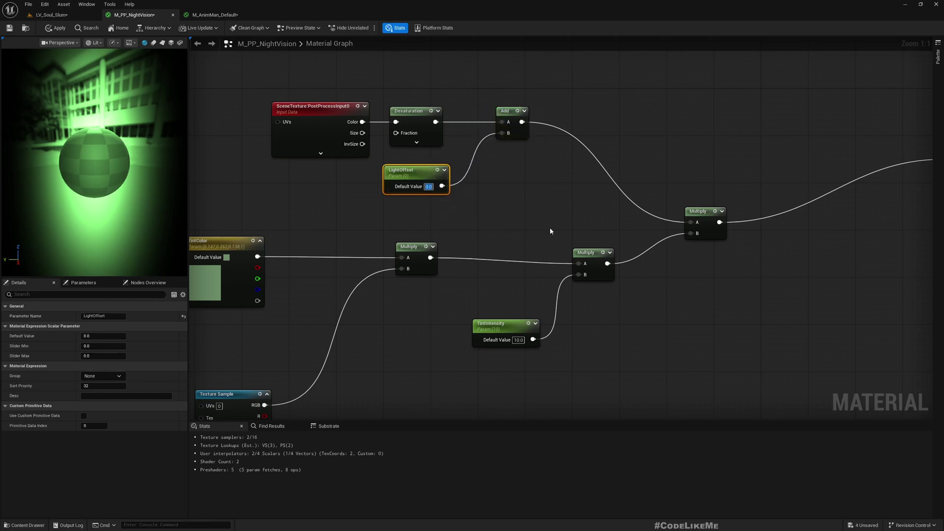
Set LightOffset's default value to 0.2 and return to the LV_Soul_Slum level to view the effect.
text(0.2)
key(Return)
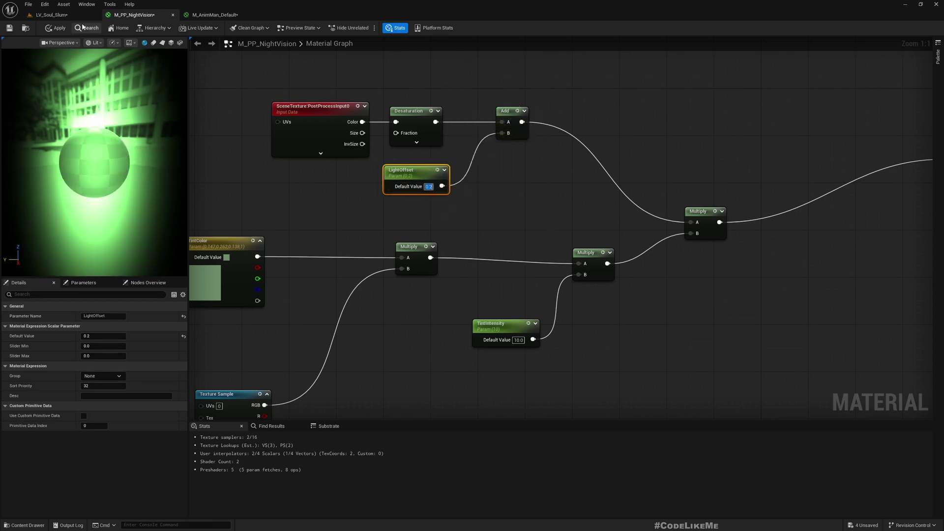
click(52, 15)
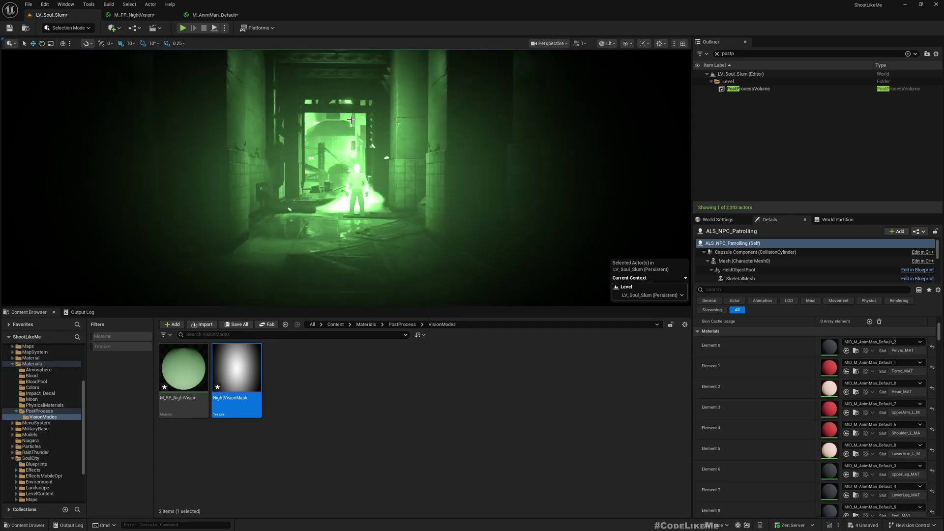
Fly through the slum level in a full-screen viewport to examine the night-vision brightness around the NPC, tree and pillars.
key(F11)
right_drag(351, 120, 182, 105)
key(w)
key(w)
key(w)
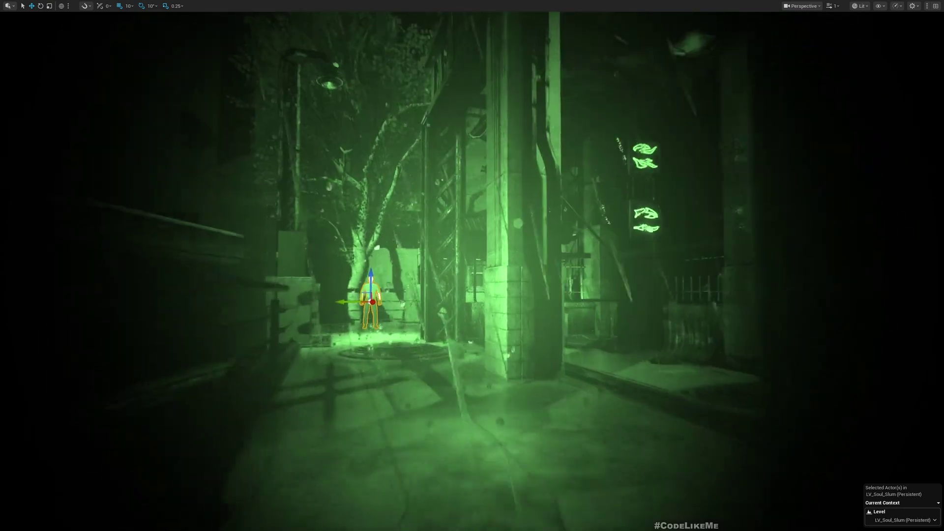
scroll(472, 265, up, 4)
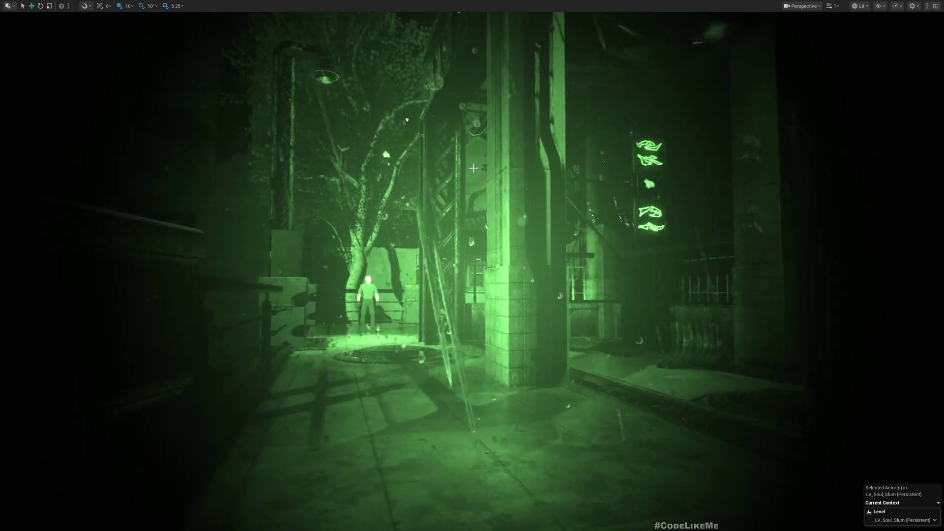
key(d)
mouse_move(489, 194)
right_down()
mouse_move(502, 195)
mouse_move(489, 193)
right_up()
key(a)
key(w)
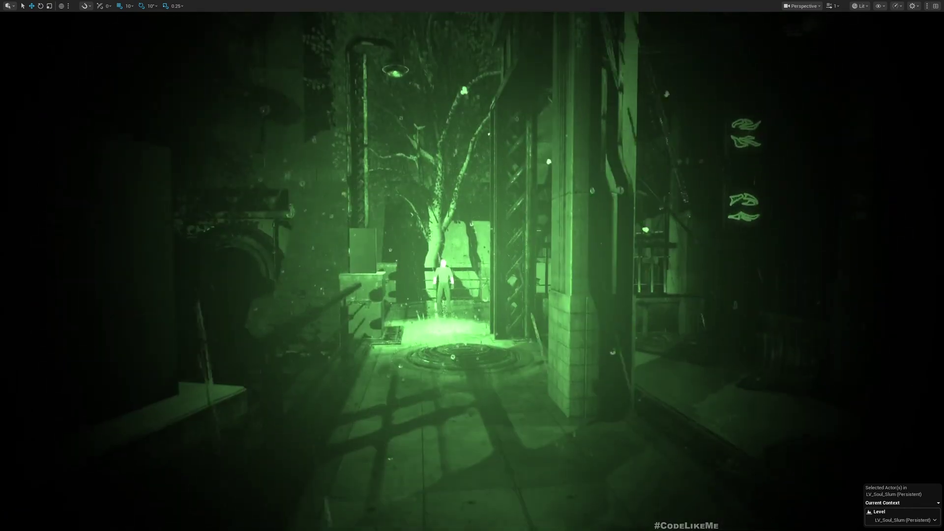
key(F11)
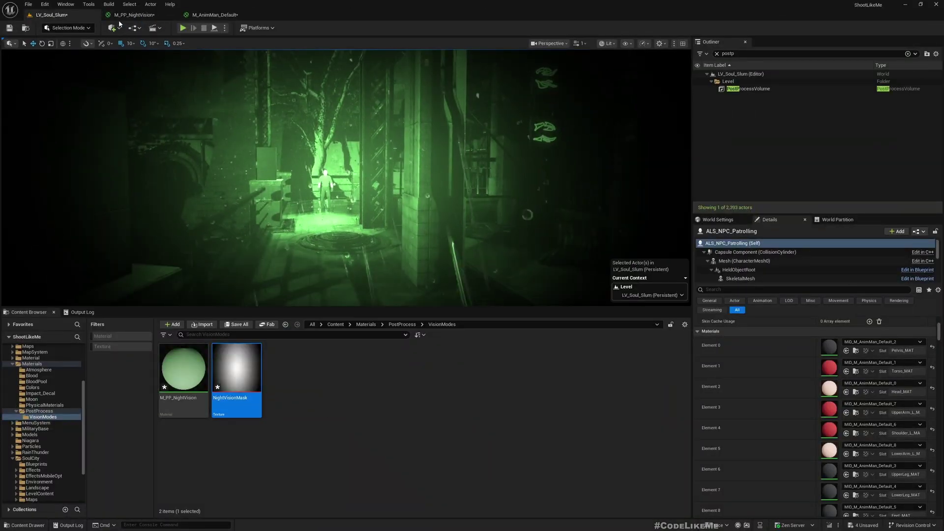
Set LightOffset's default value to 0.1 in M_PP_NightVision and return to the LV_Soul_Slum level in a full-screen viewport.
click(131, 15)
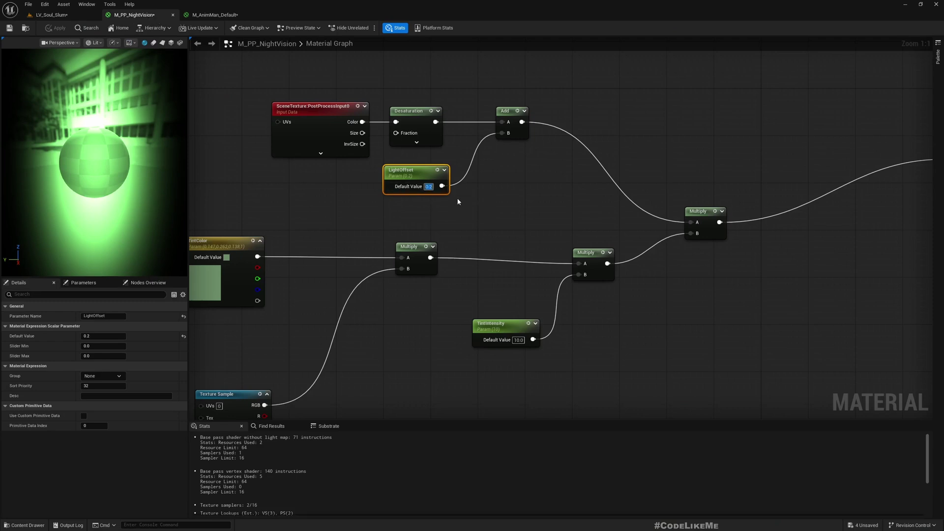
text(0.1)
key(Return)
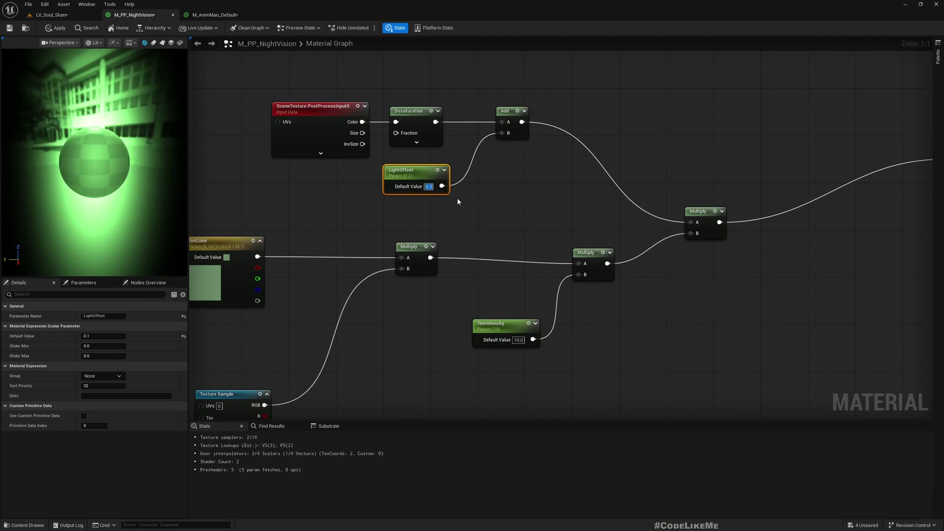
click(52, 15)
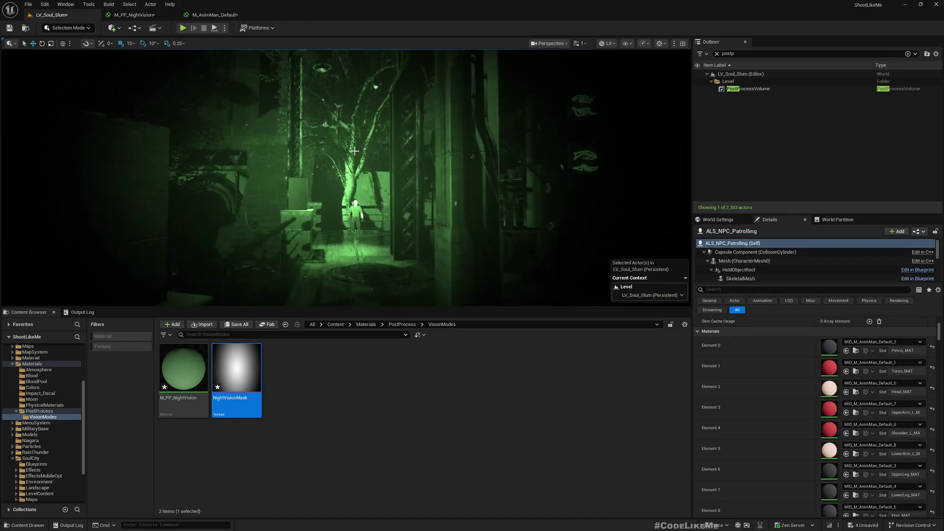
key(F11)
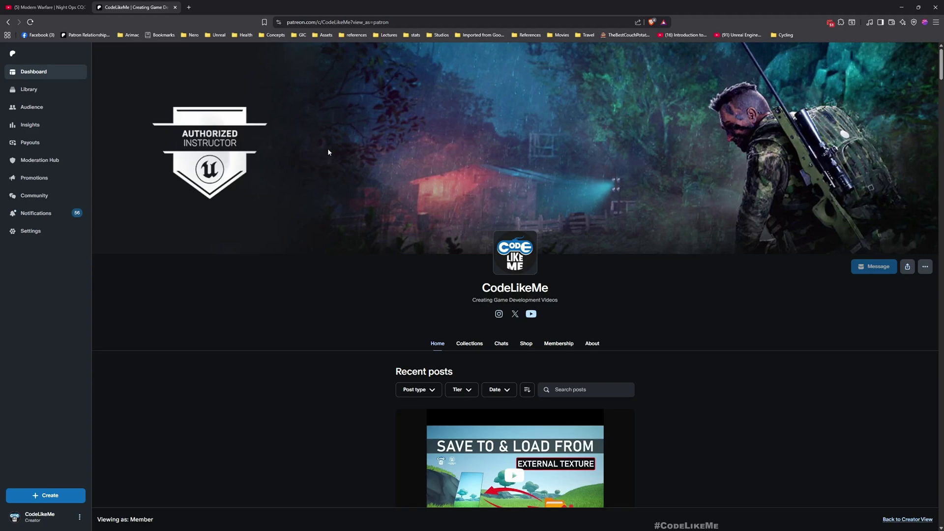
Look through the recent tutorial posts on the CodeLikeMe Patreon page in the browser.
scroll(360, 171, down, 4)
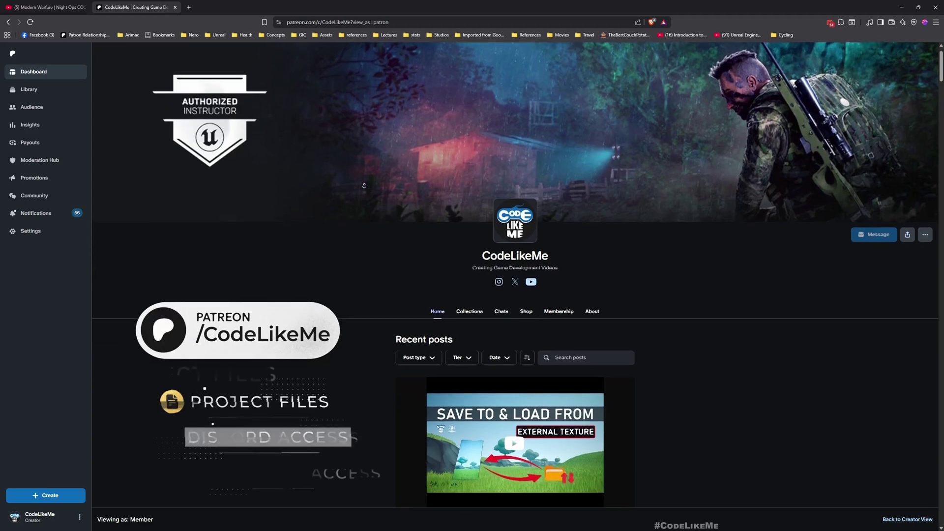
scroll(361, 187, down, 1)
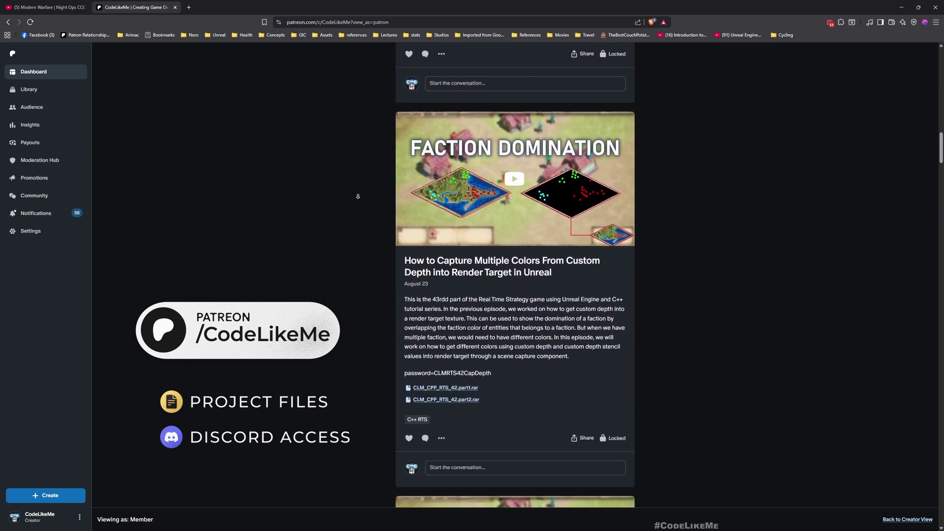
scroll(358, 196, down, 9)
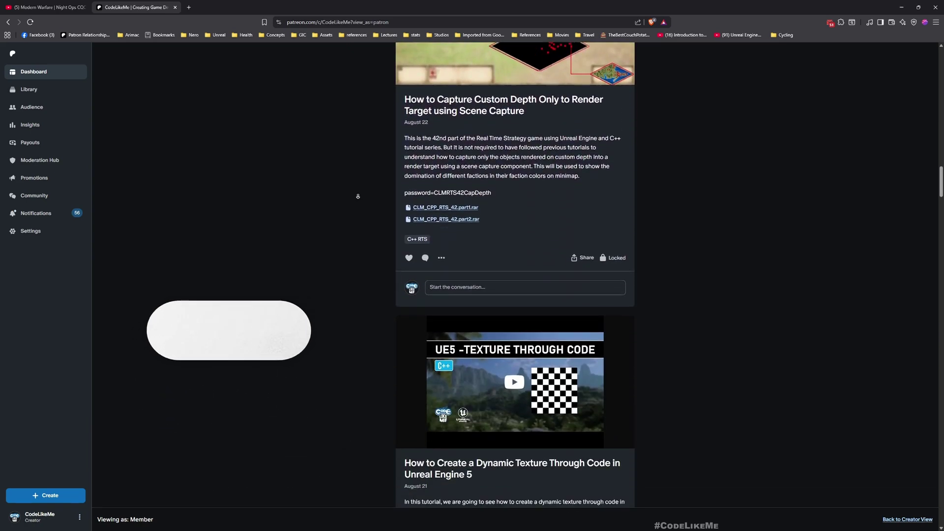
scroll(358, 196, down, 10)
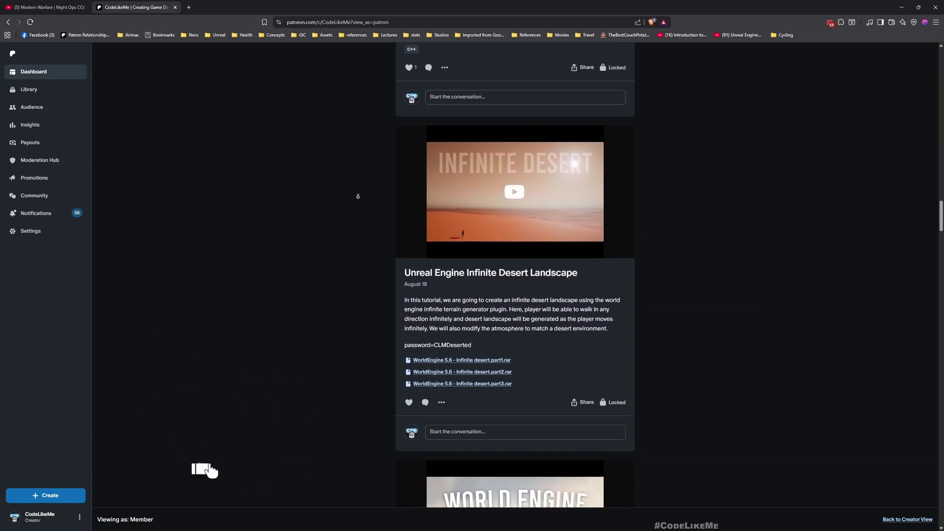
scroll(358, 197, down, 5)
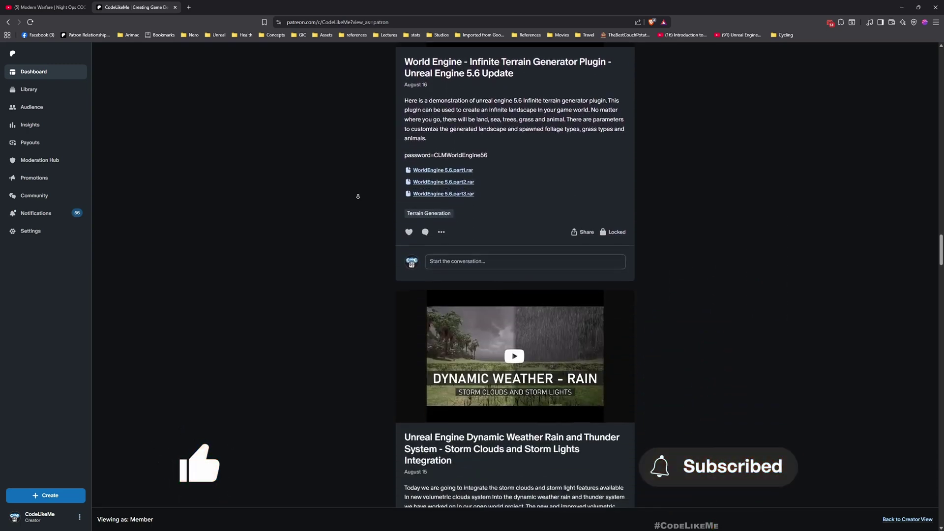
scroll(358, 196, down, 7)
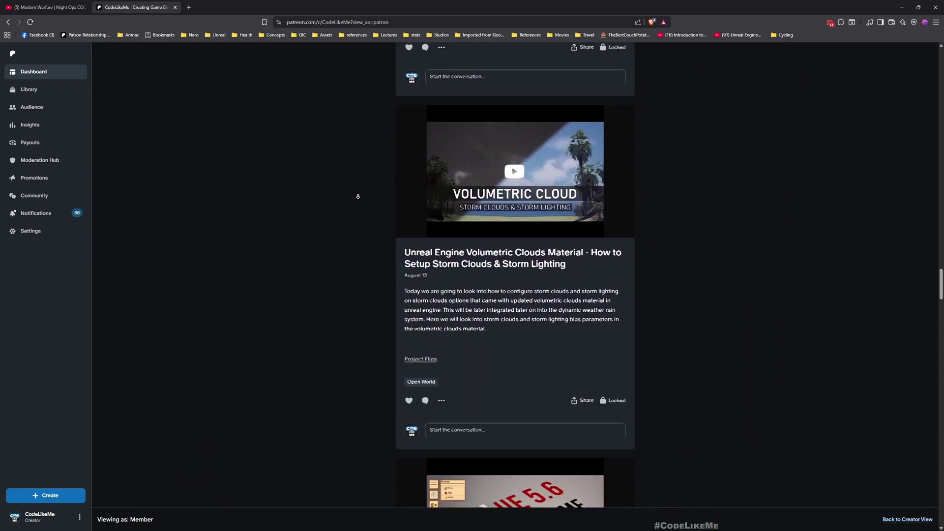